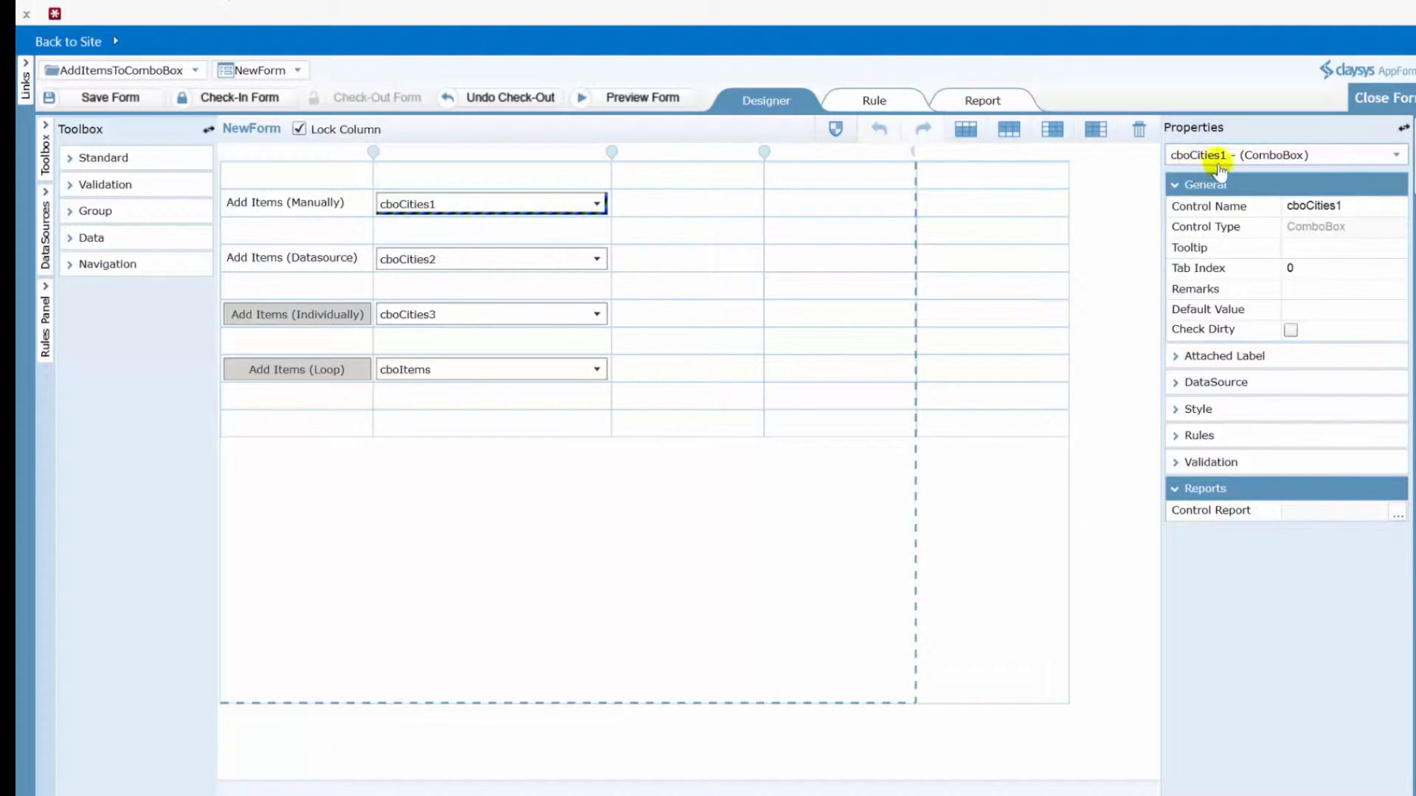
Give the cboCities1 combo box the static items Atlanta, Baltimore and Charlotte, one per line.
left_click(1230, 389)
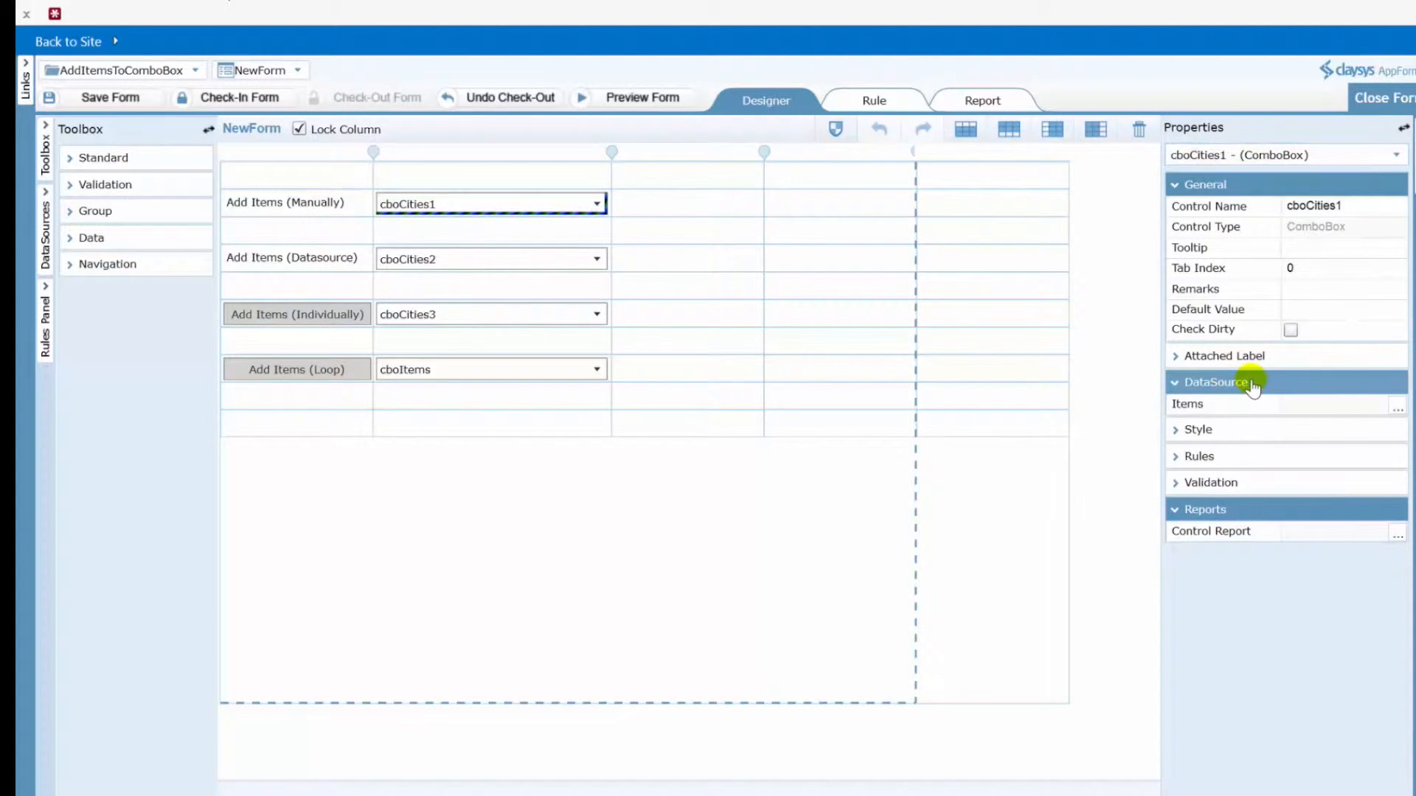
left_click(1398, 410)
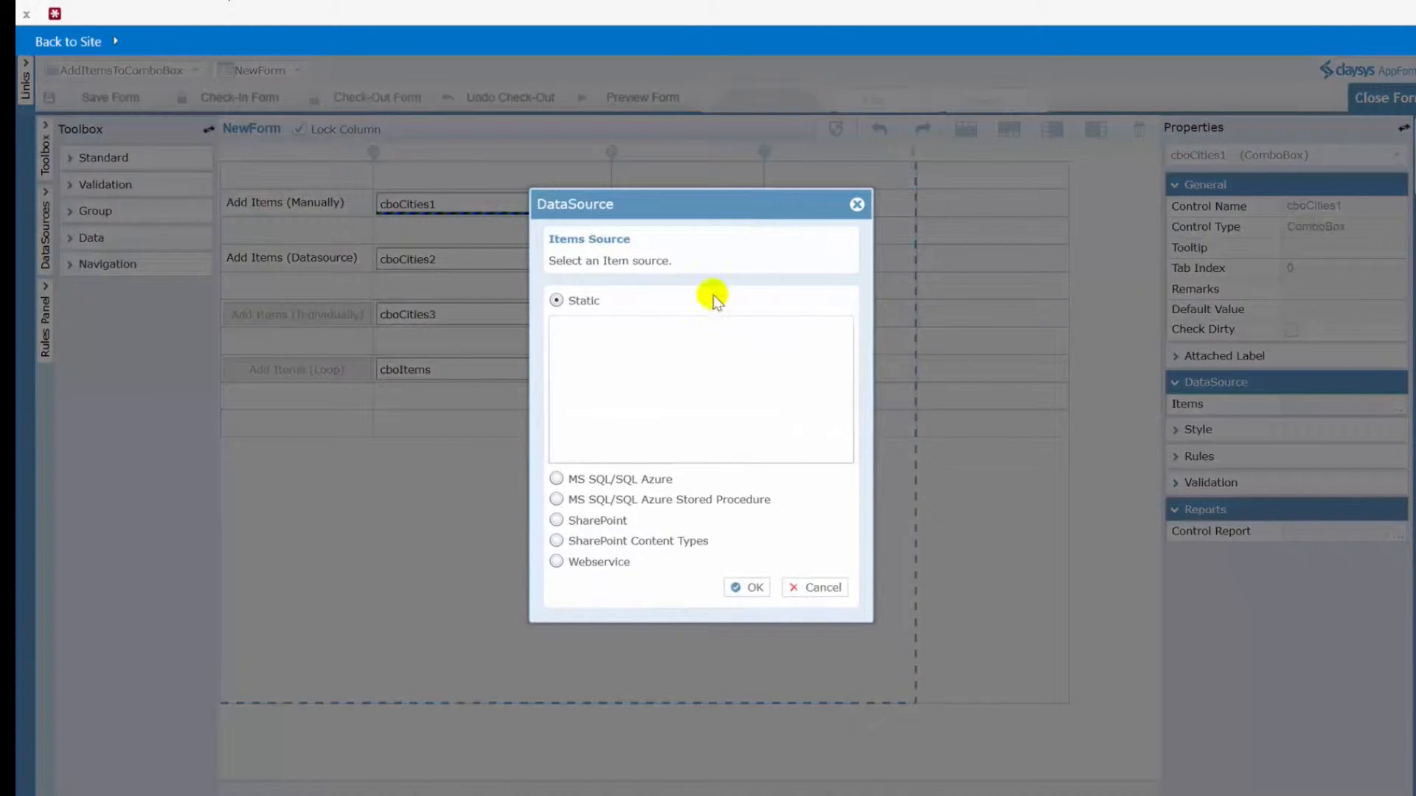
left_click(622, 360)
type("Atlanta")
key("Return")
type("Baltimore")
key("Return")
type("Charlotte")
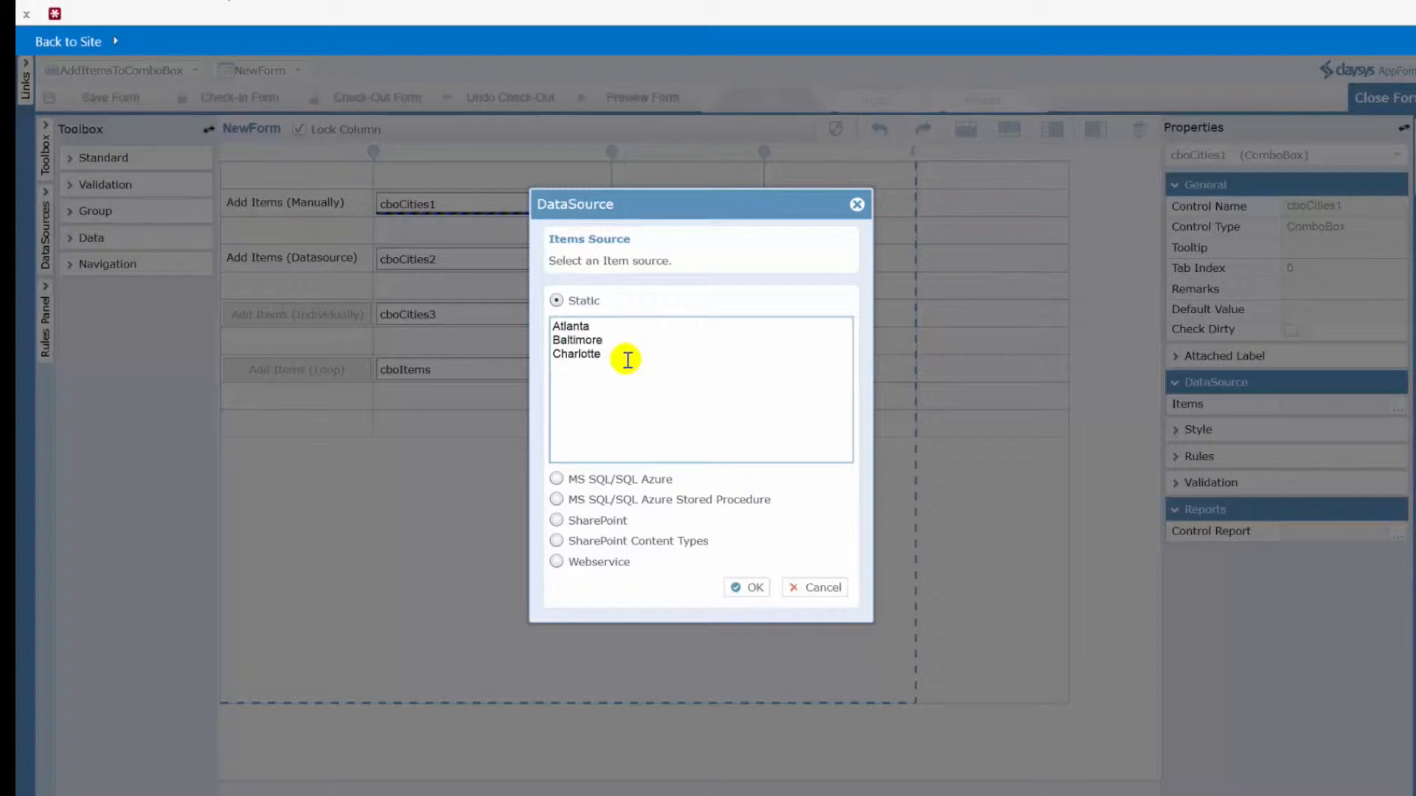
left_click(746, 590)
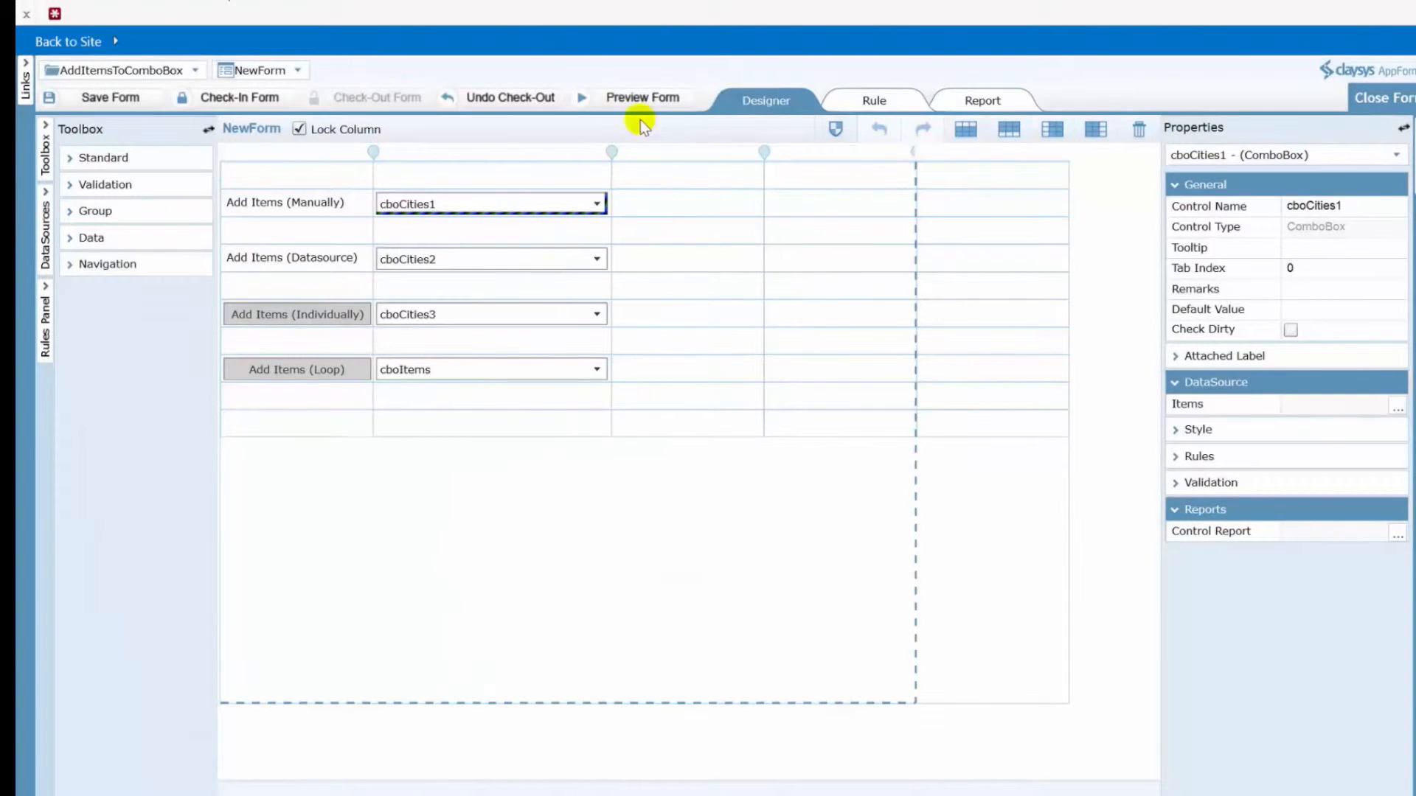
Preview the form, check the item list of the Add Items (Manually) combo box, and close the preview.
left_click(639, 96)
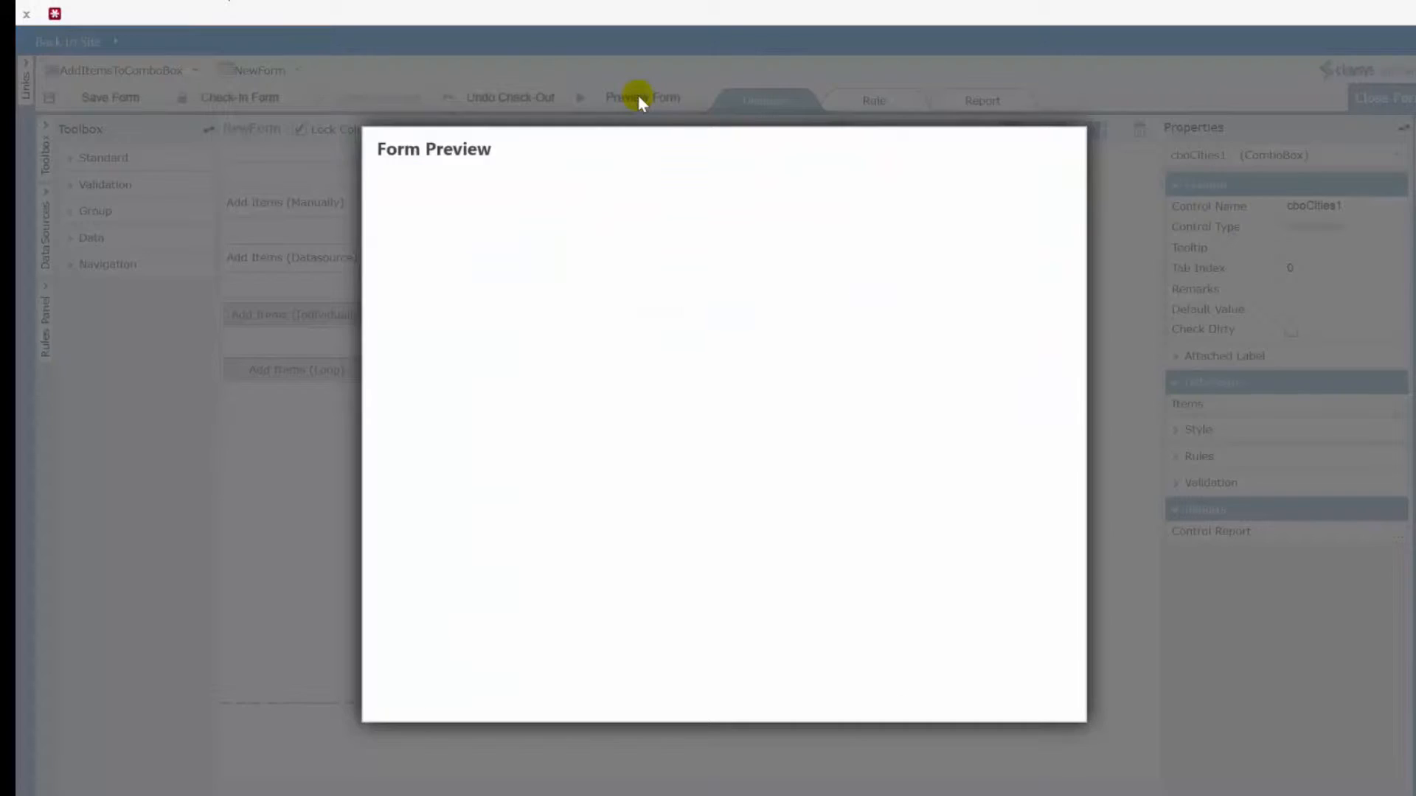
left_click(693, 216)
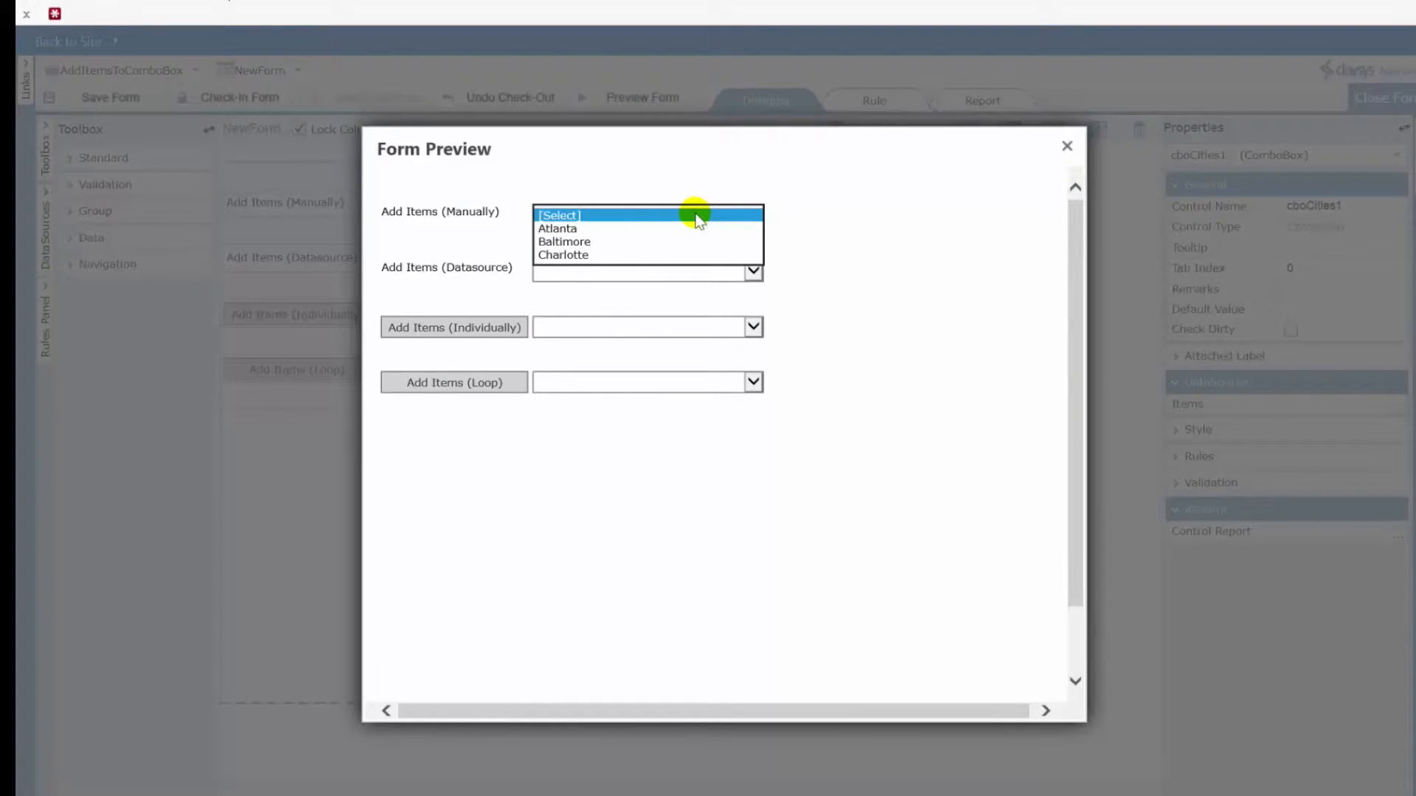
left_click(1067, 146)
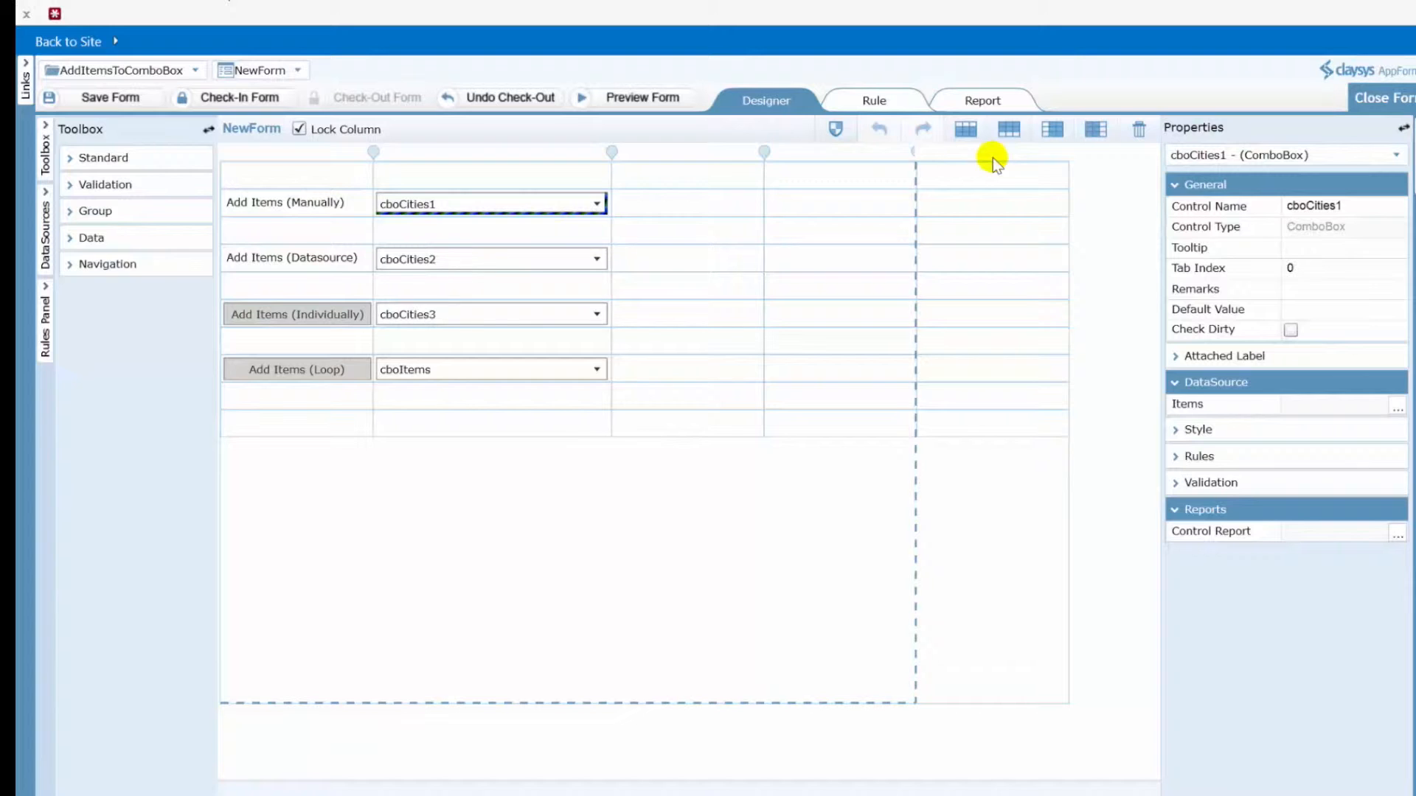
Select the cboCities2 combo box and choose SharePoint as the source of its items.
left_click(525, 259)
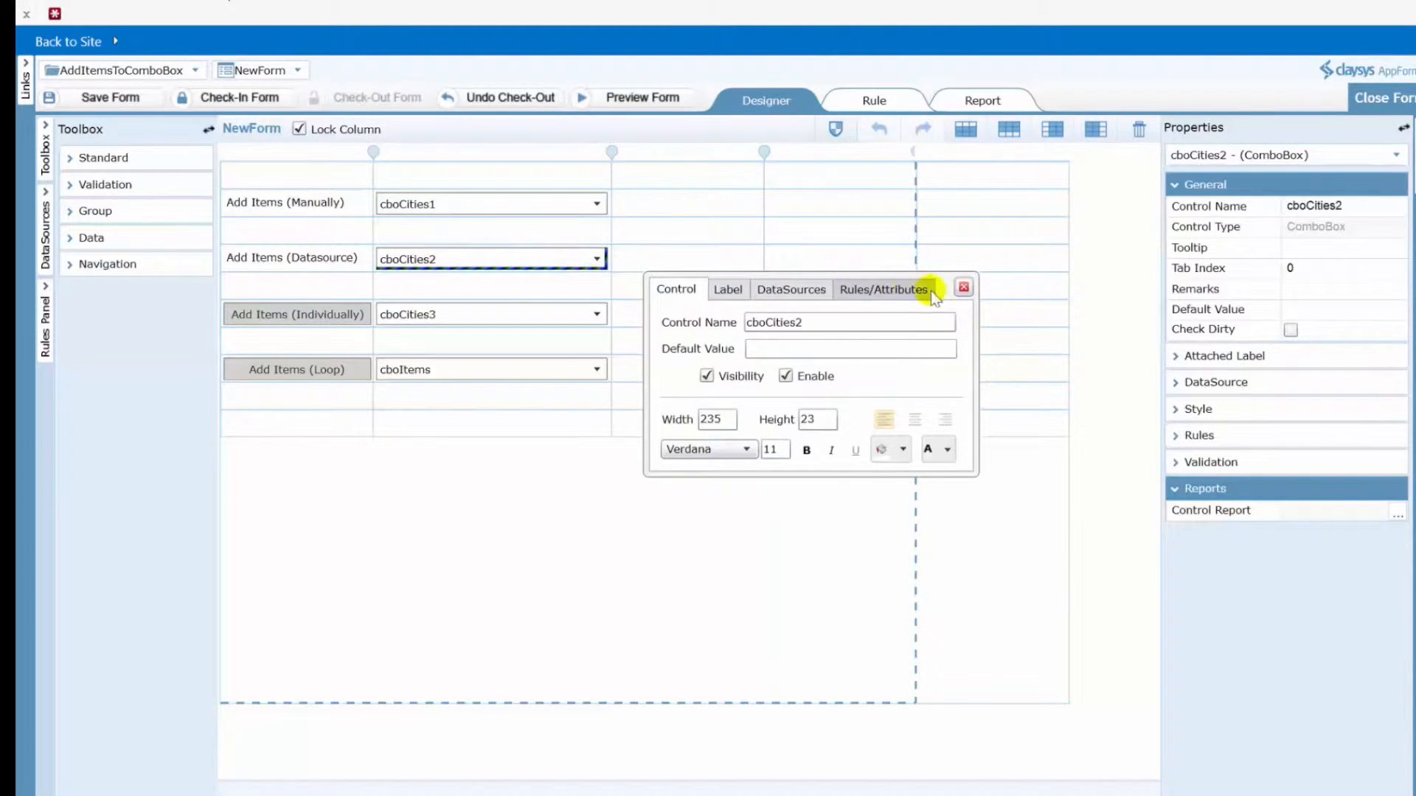
left_click(963, 287)
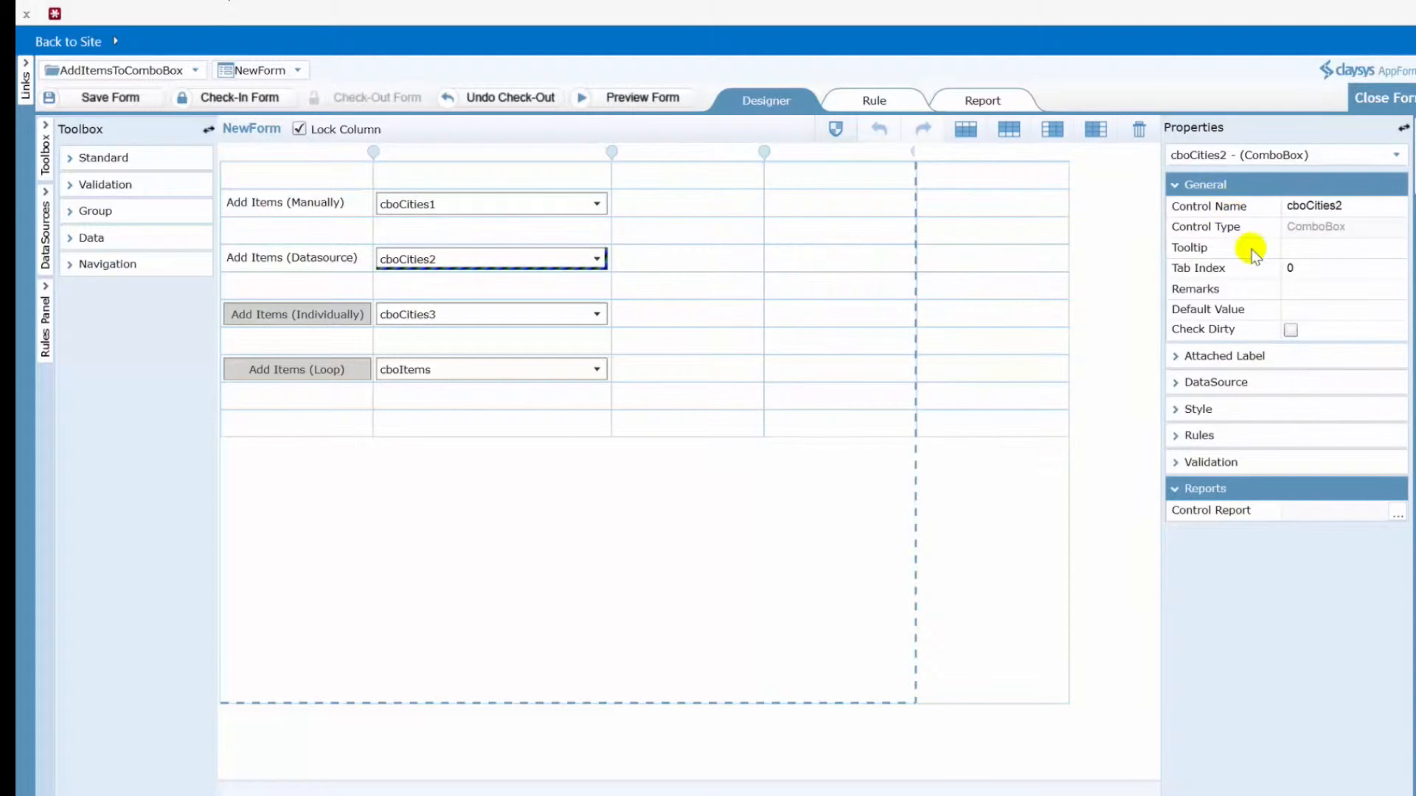
left_click(1216, 383)
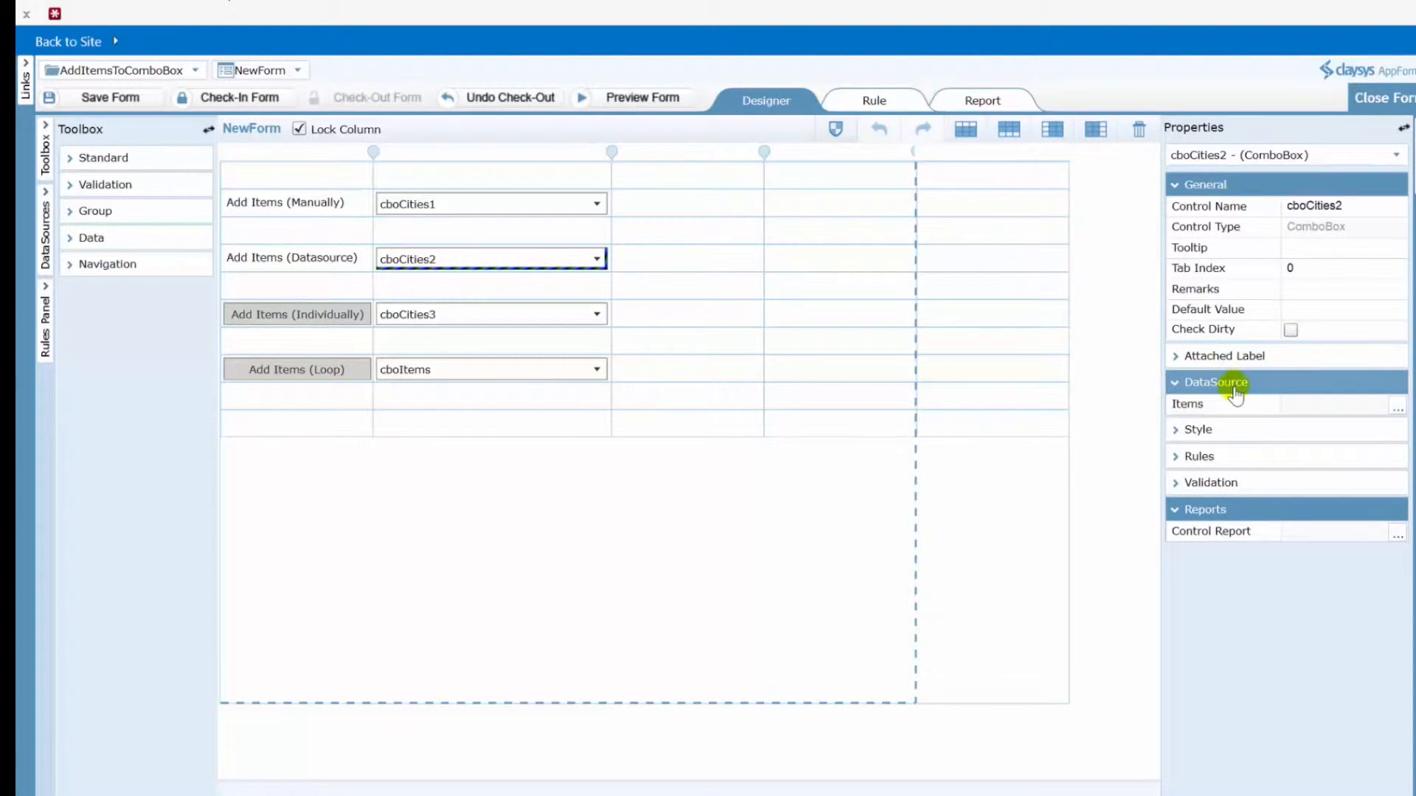
left_click(1397, 408)
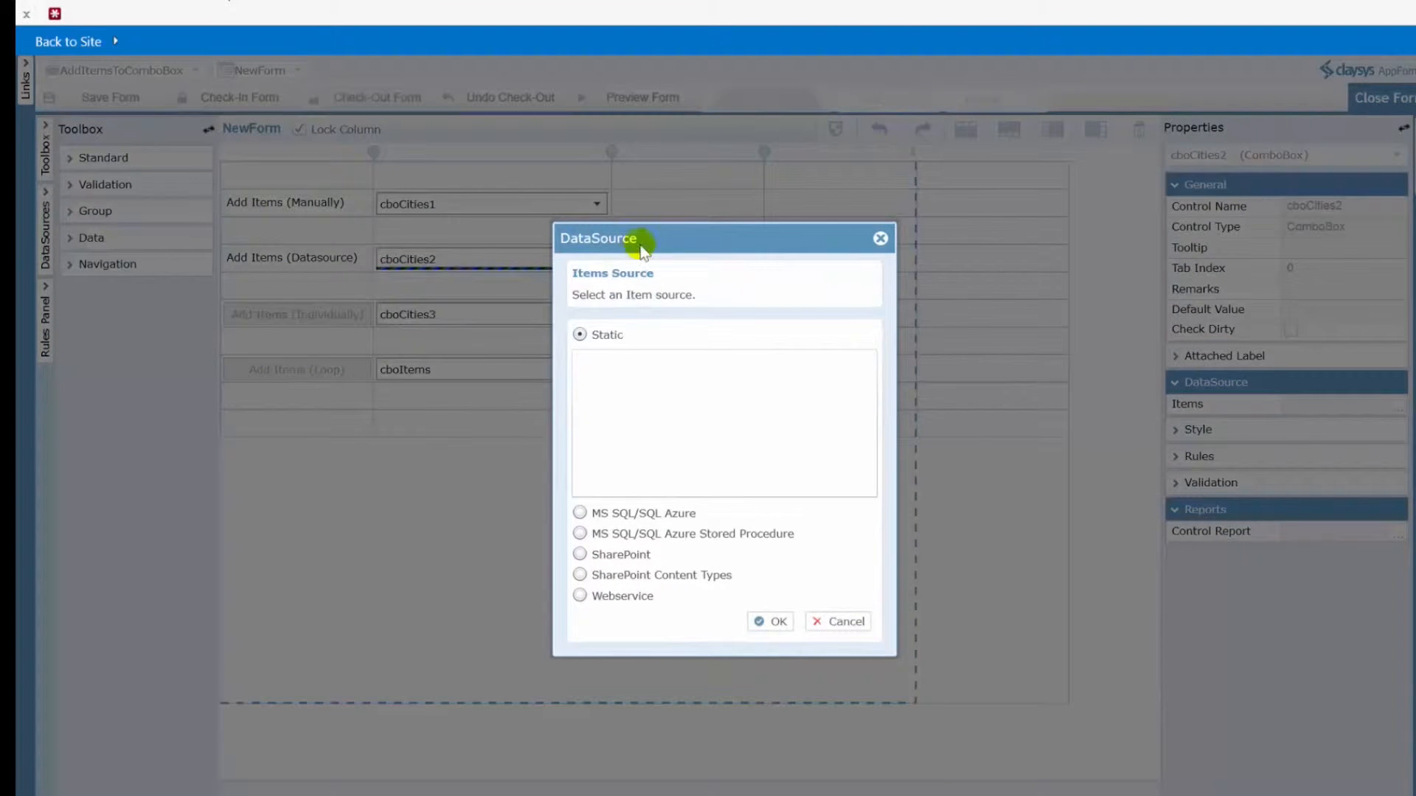
left_click_drag(712, 253, 686, 208)
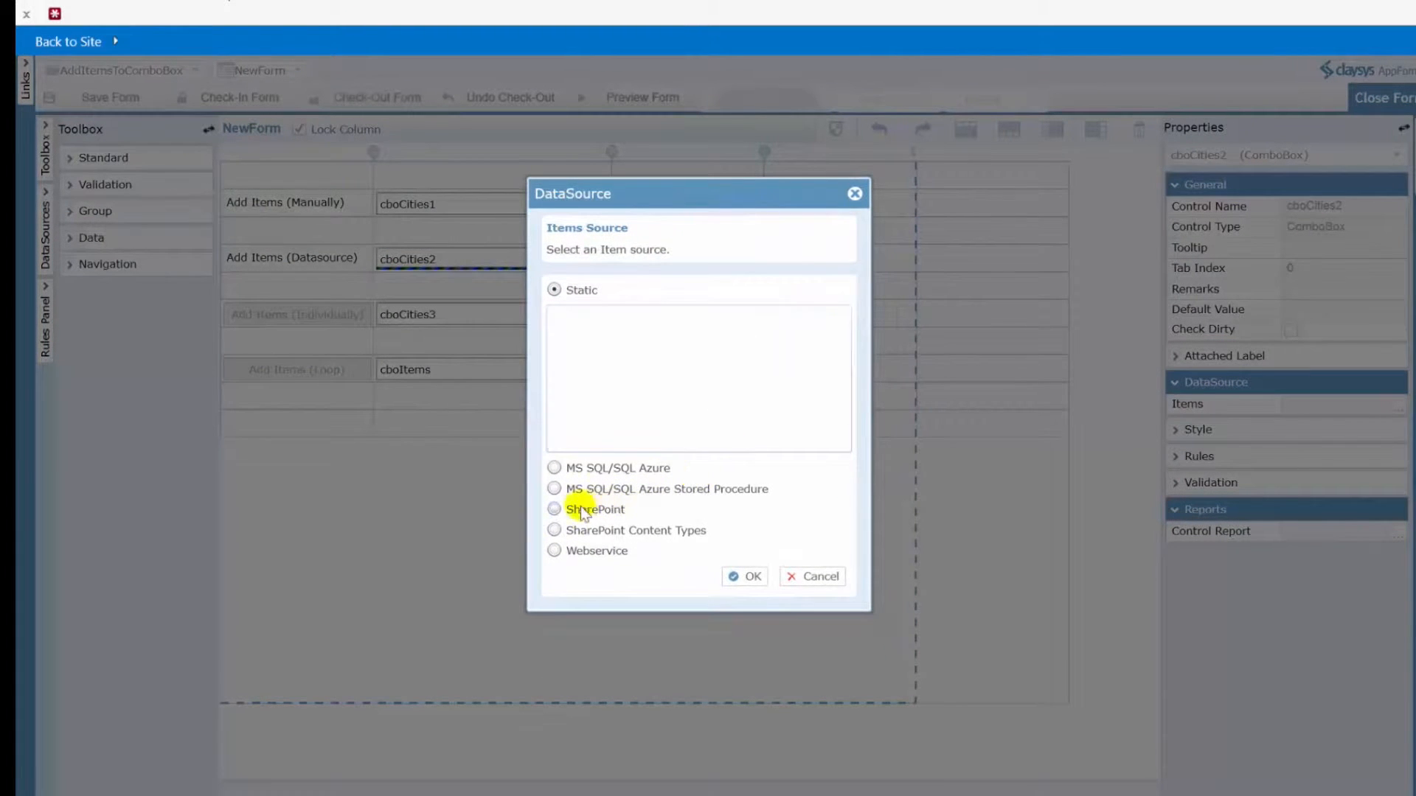
left_click(553, 509)
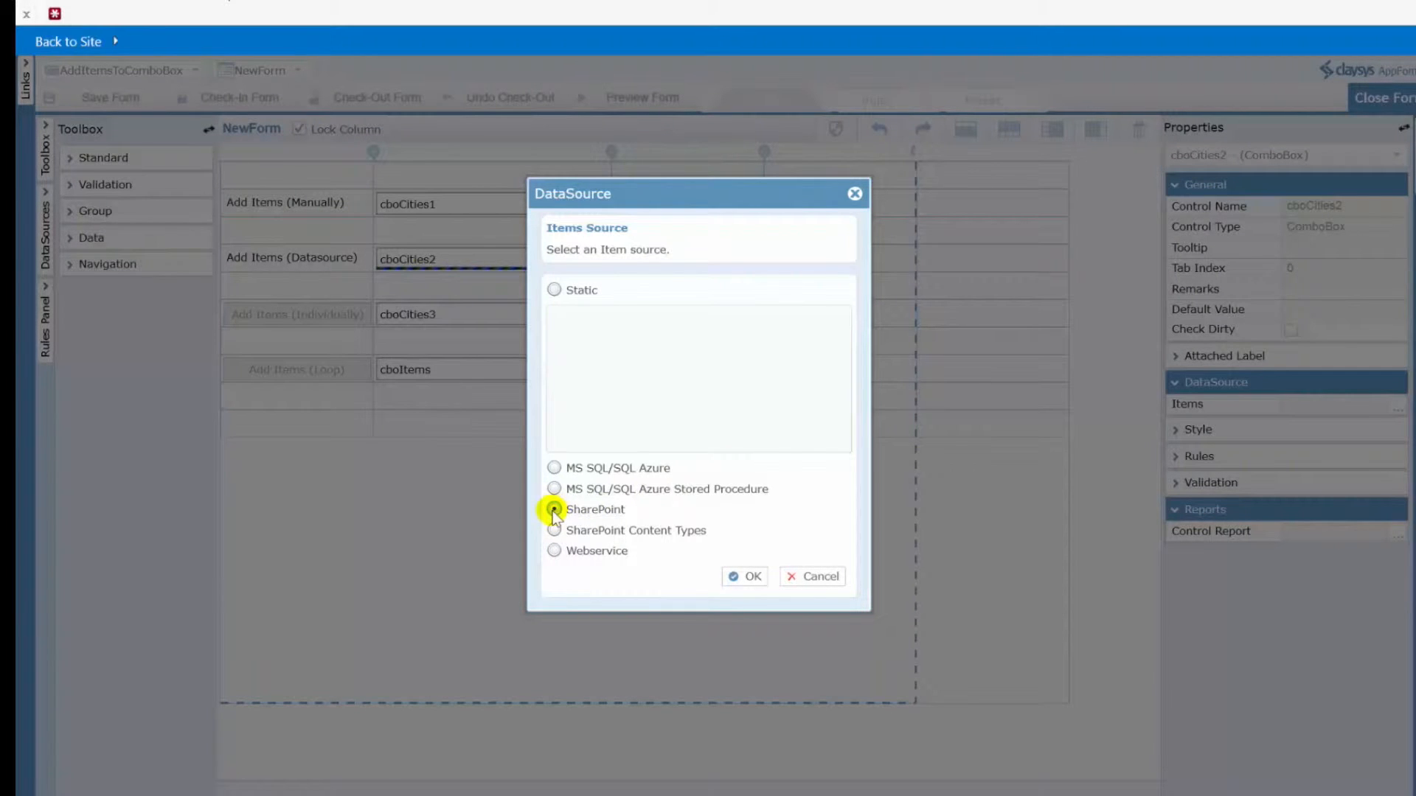
left_click(743, 577)
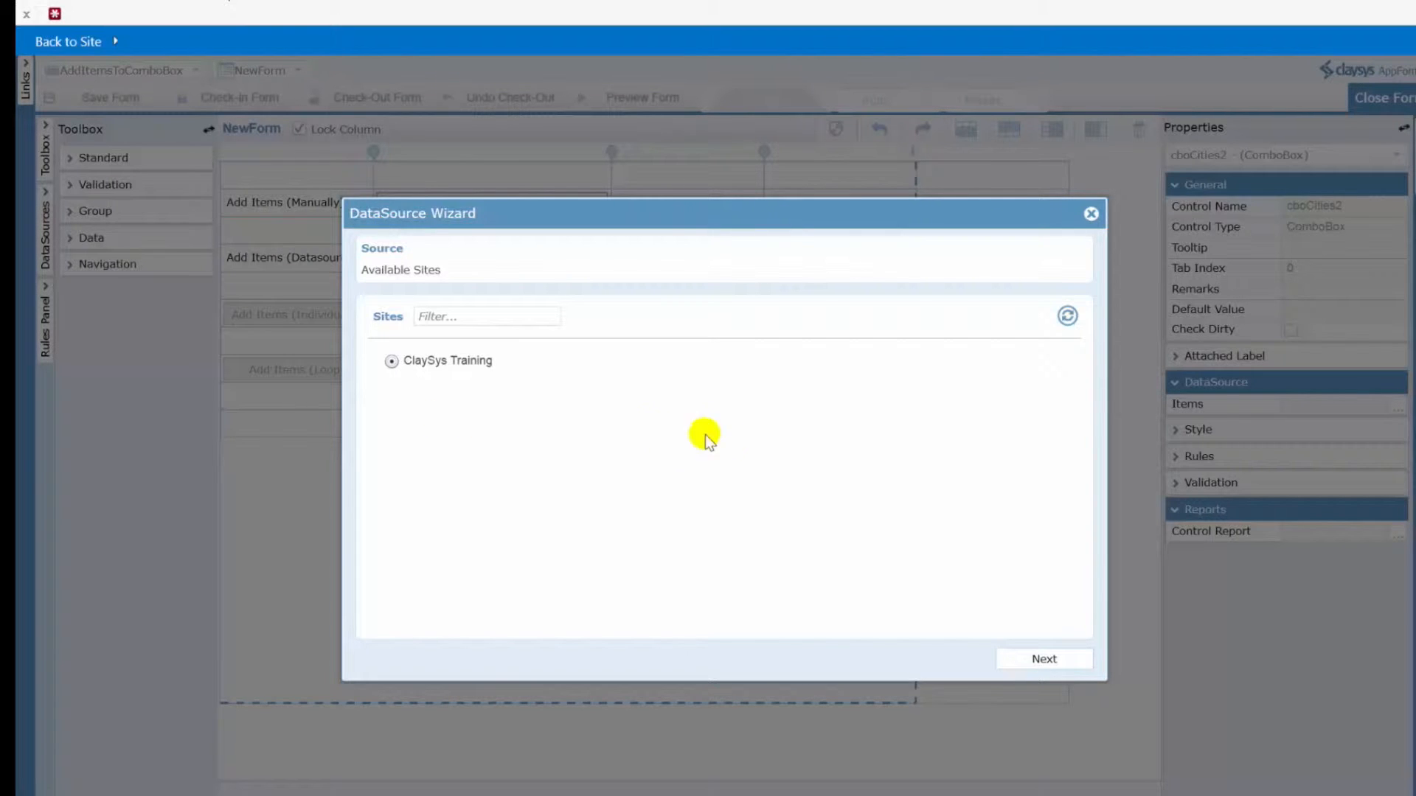
Use the Cities list from the ClaySys Training site as the data source, retrieving all results without adding criteria.
left_click(1045, 658)
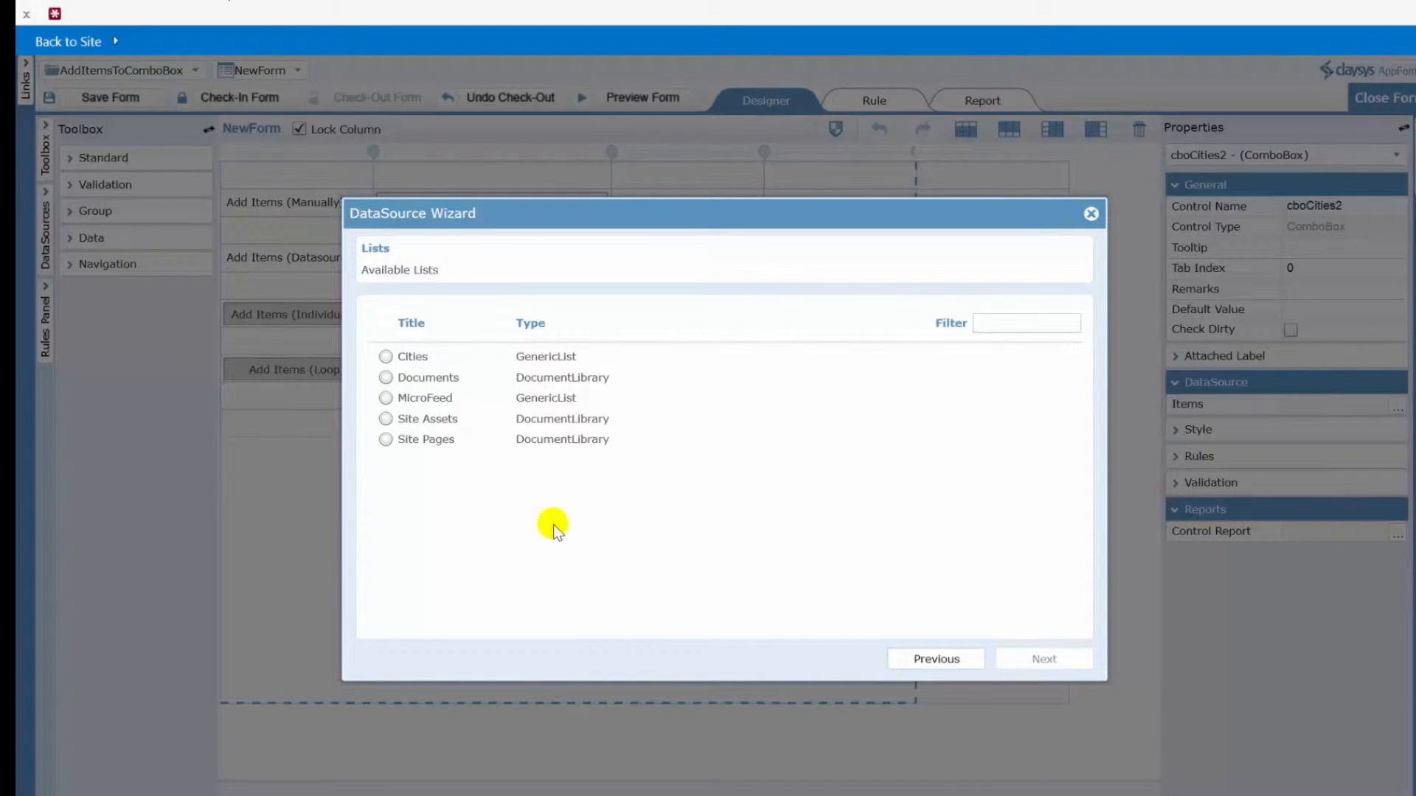
left_click(385, 356)
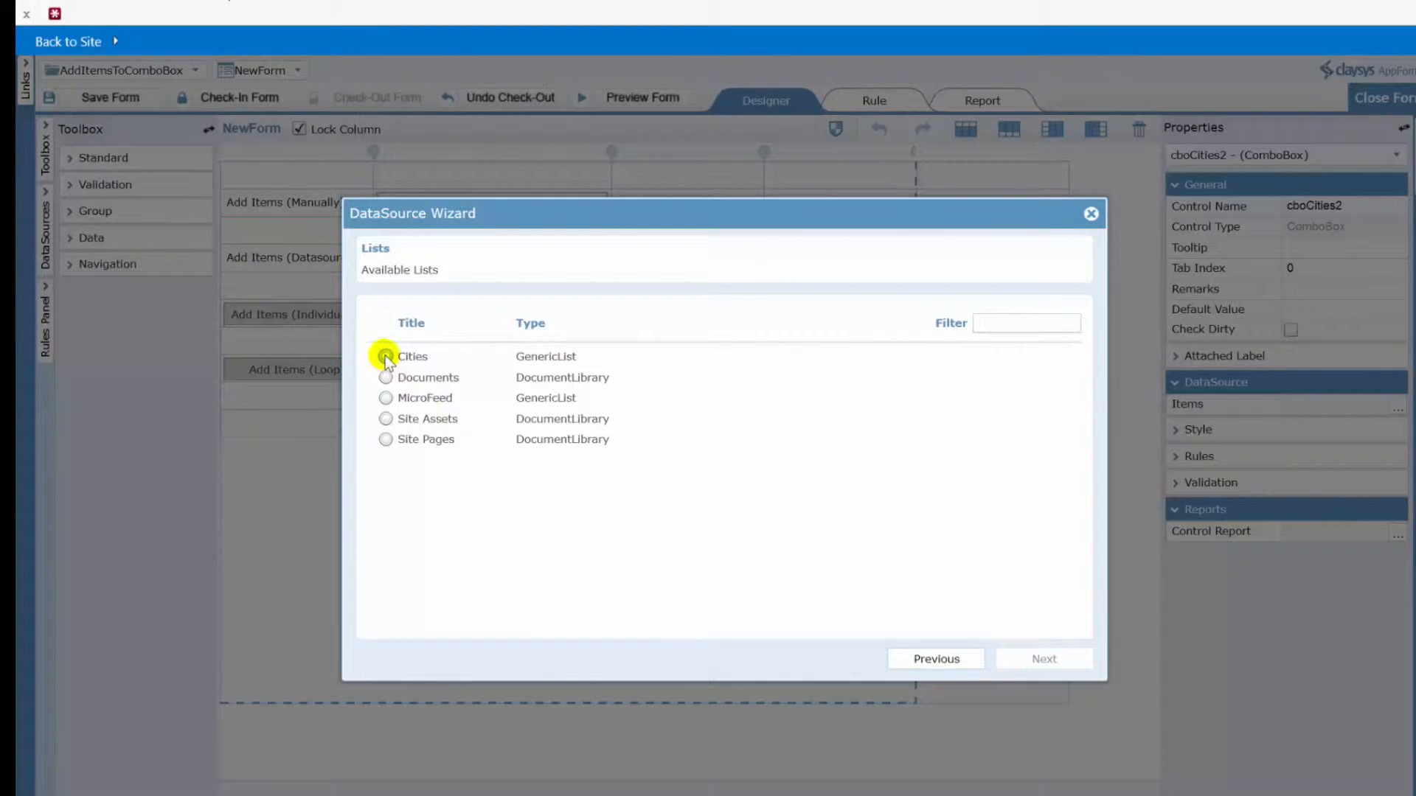
left_click(1050, 659)
left_click(1048, 659)
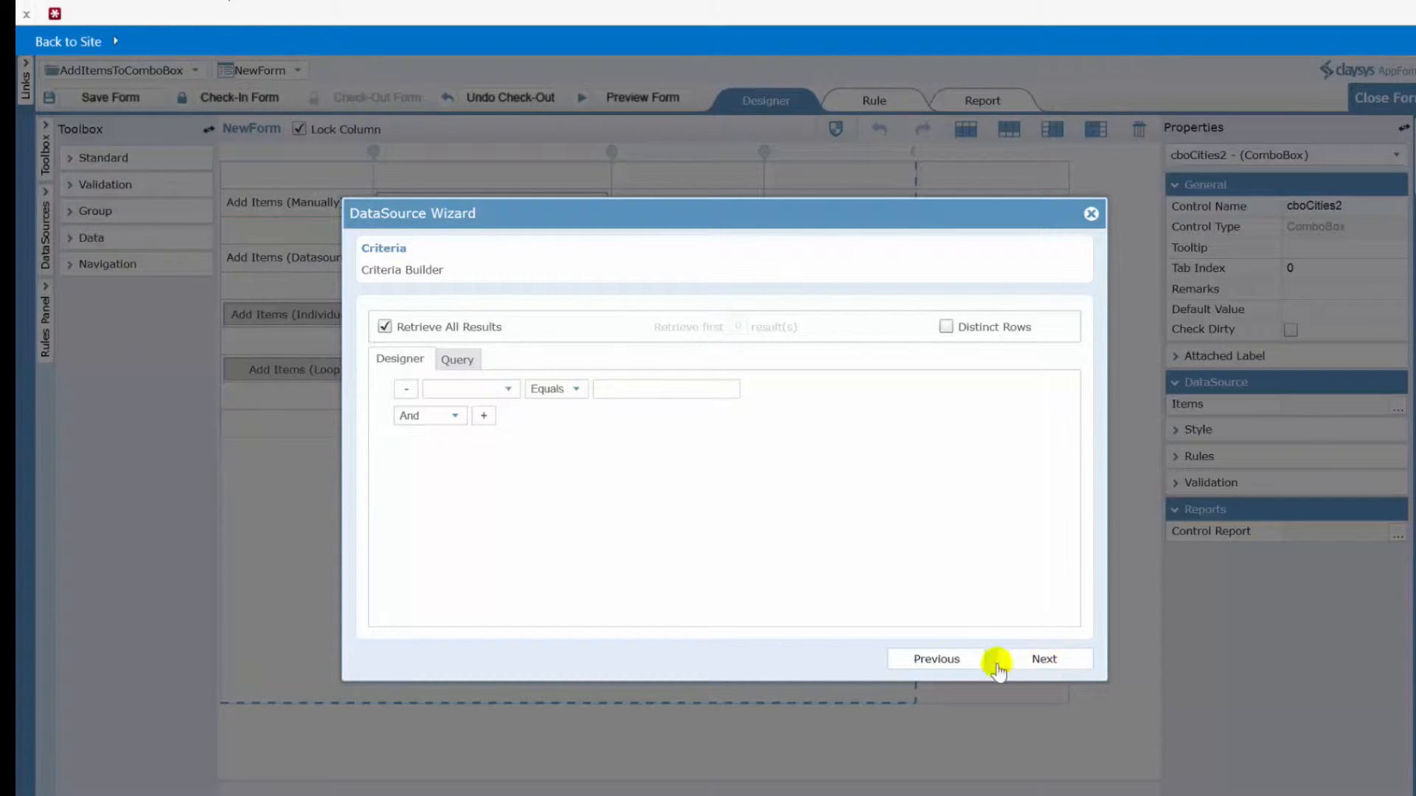
left_click(1046, 660)
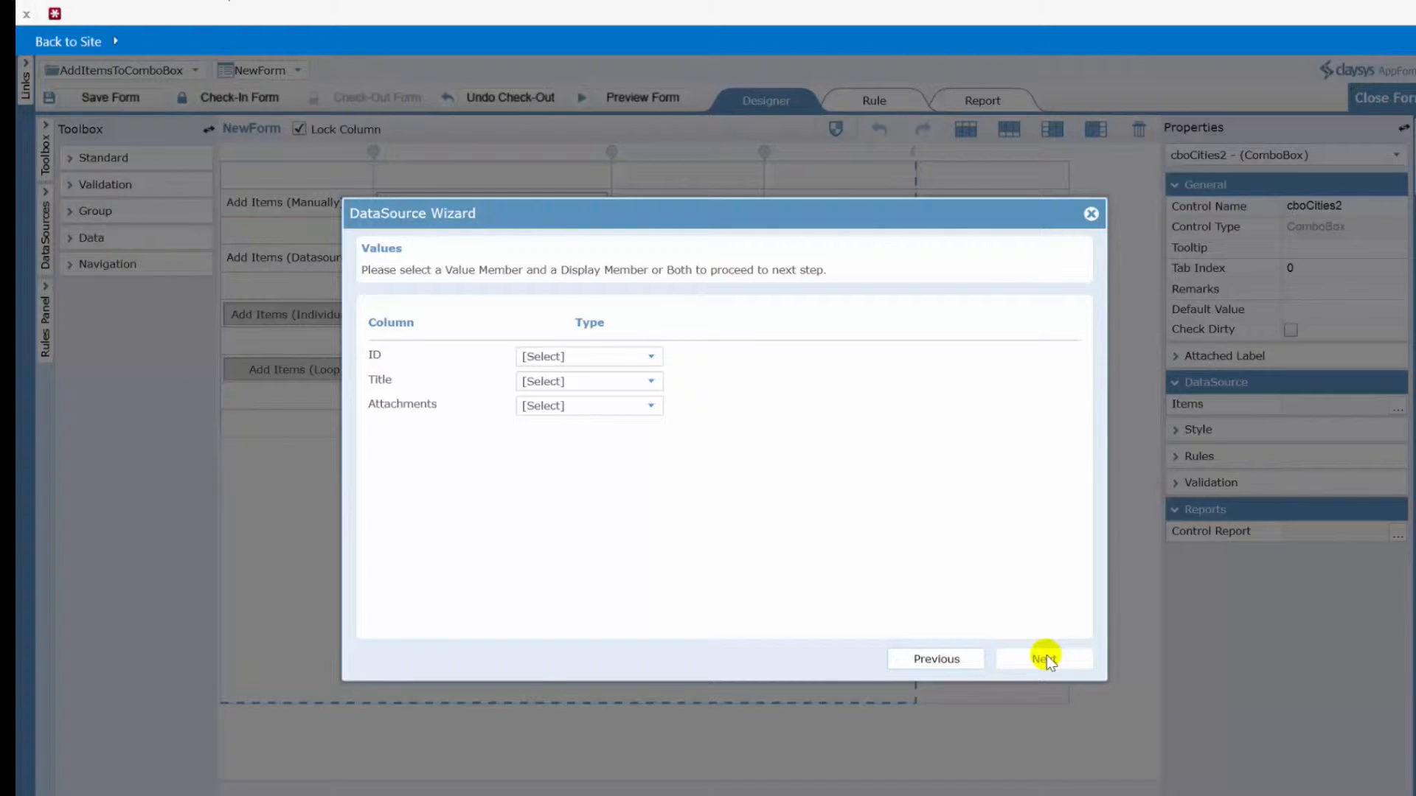
Try mapping the Title column as DisplayMember and the ID column as ValueMember, and reset the ID column to unselected.
left_click(640, 382)
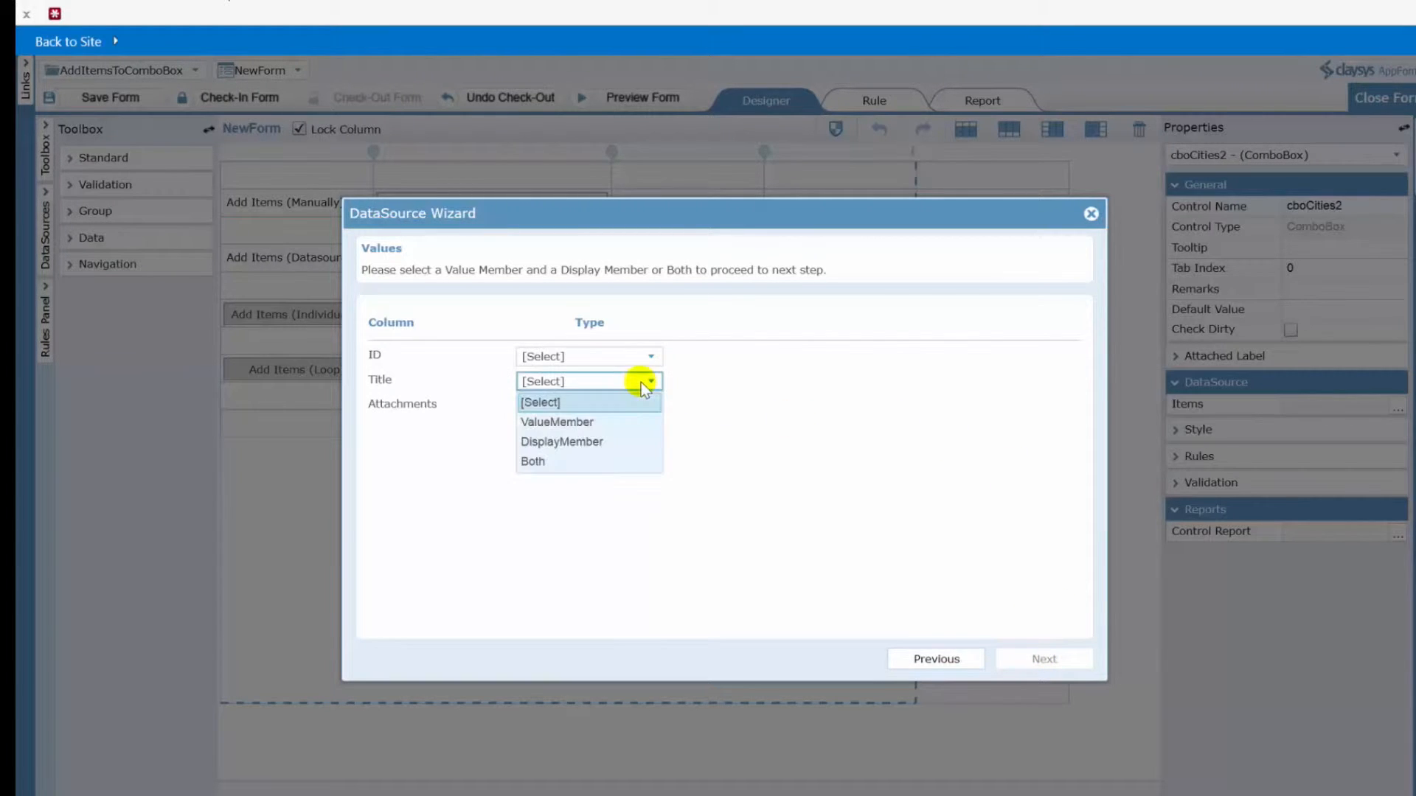
left_click(558, 442)
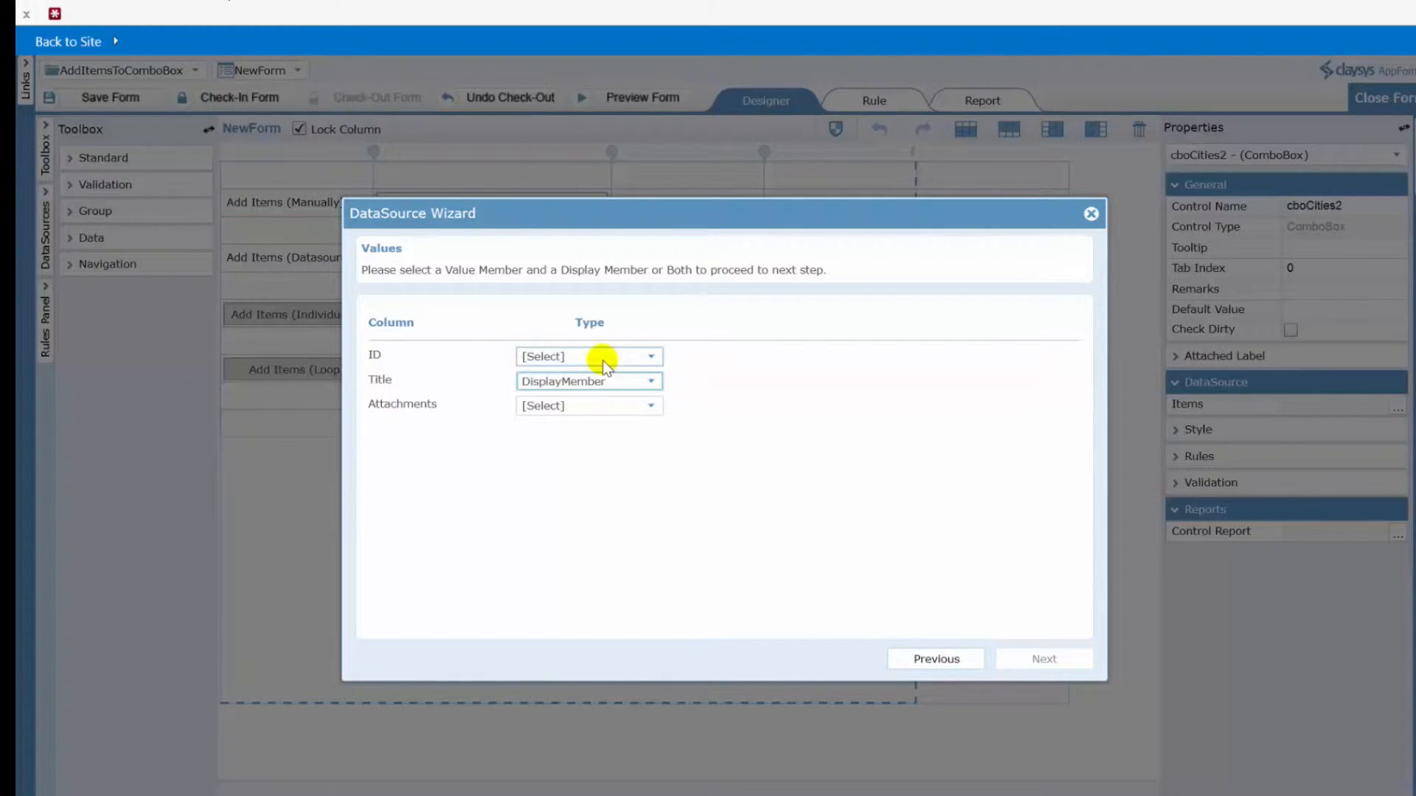
left_click(564, 359)
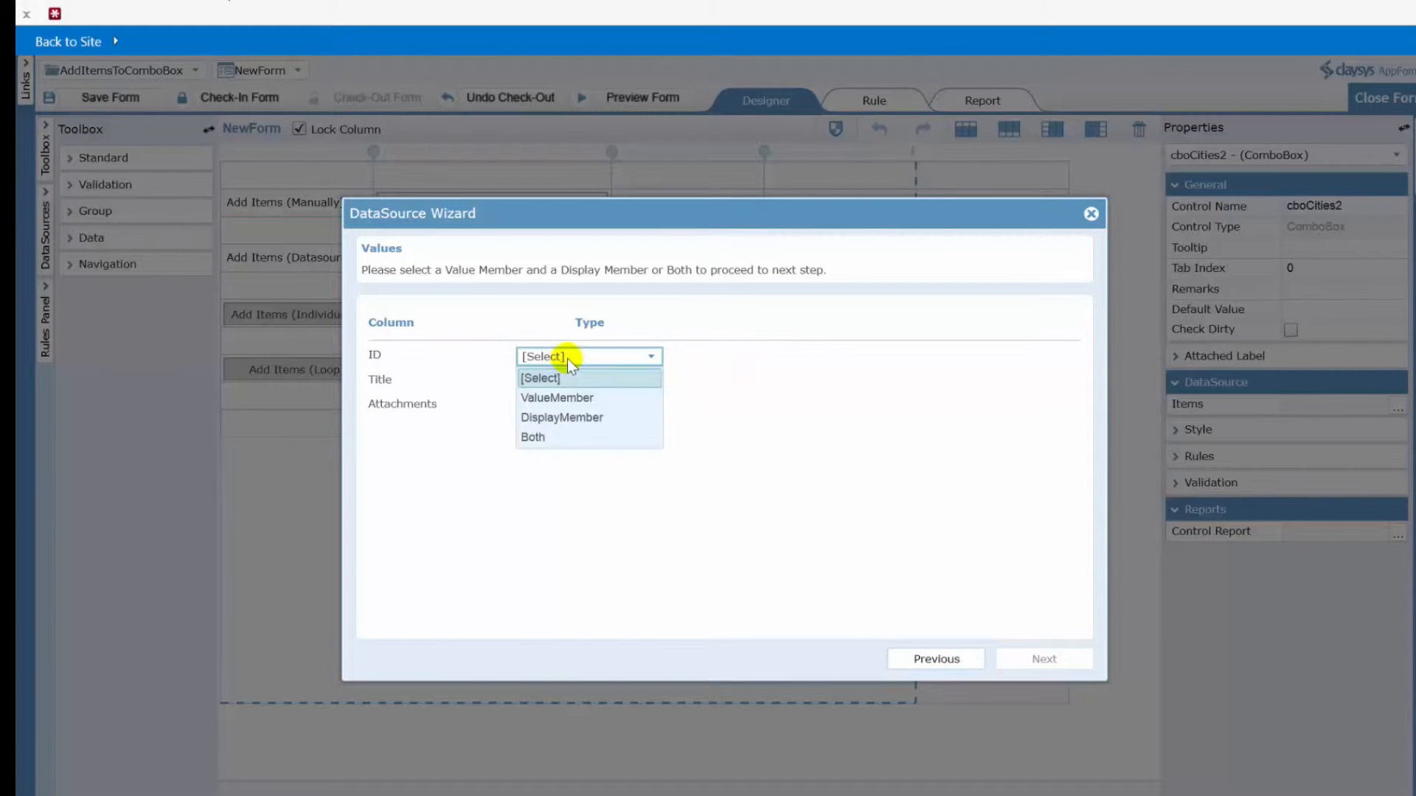
left_click(568, 398)
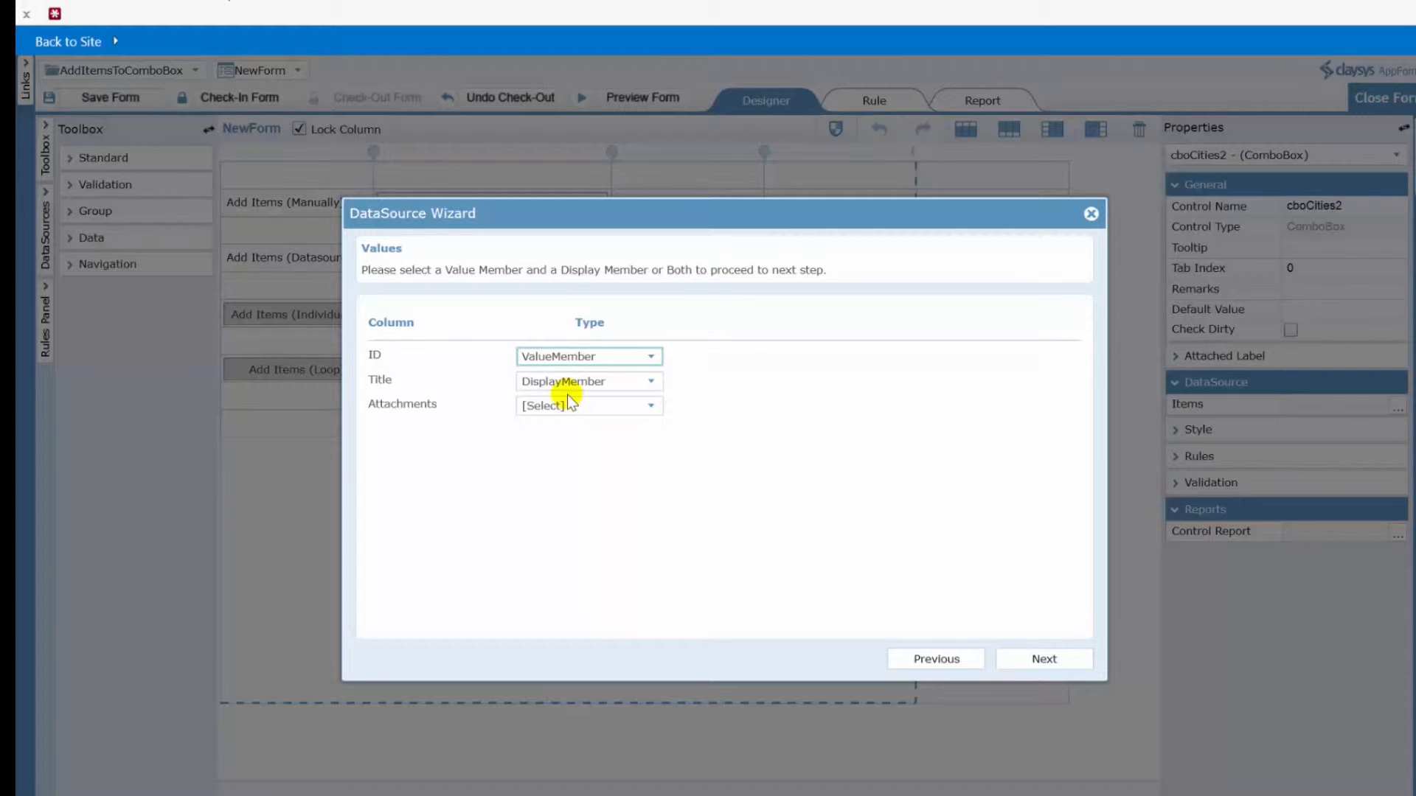
left_click(604, 362)
left_click(557, 378)
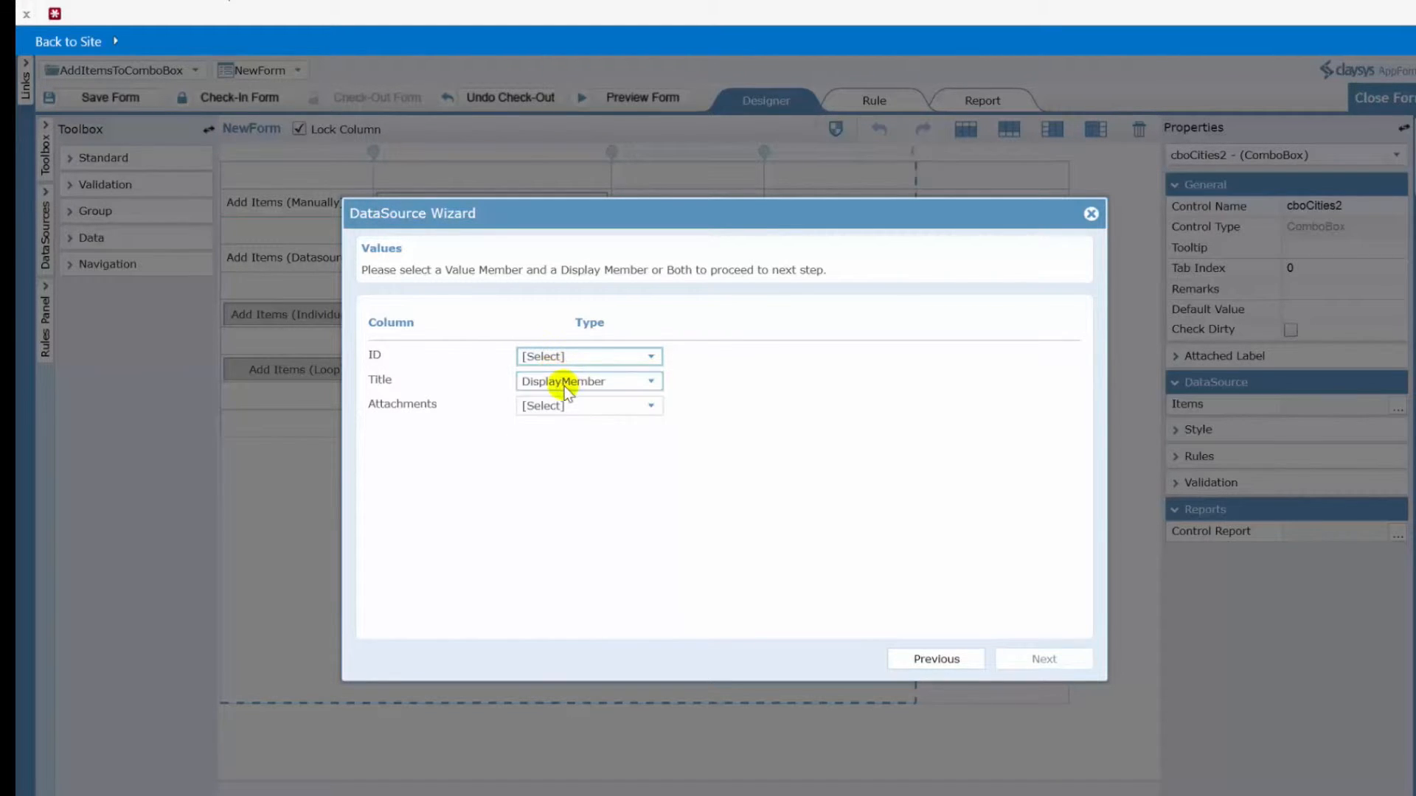
Set the Title column's type to Both and continue to the miscellaneous operations.
left_click(556, 382)
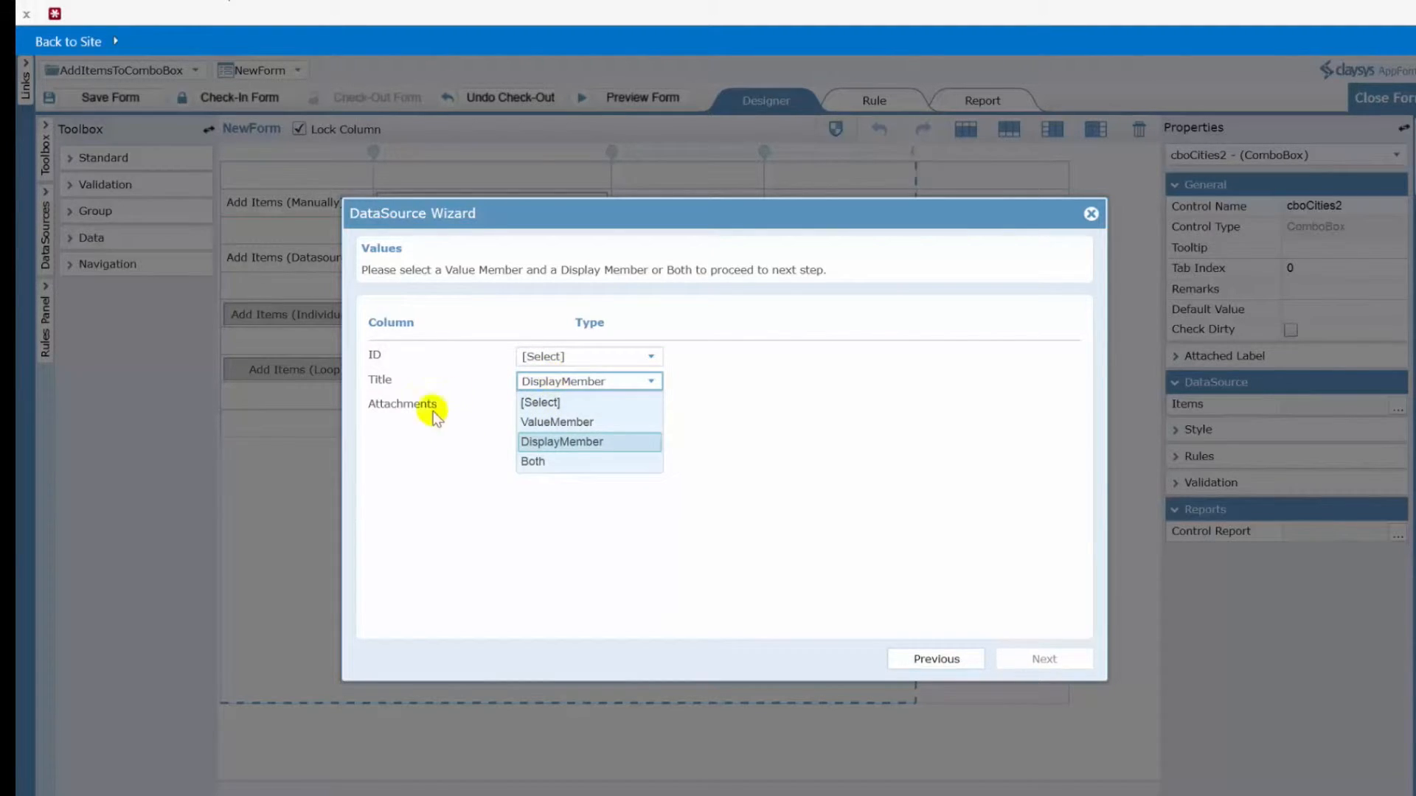
left_click(545, 462)
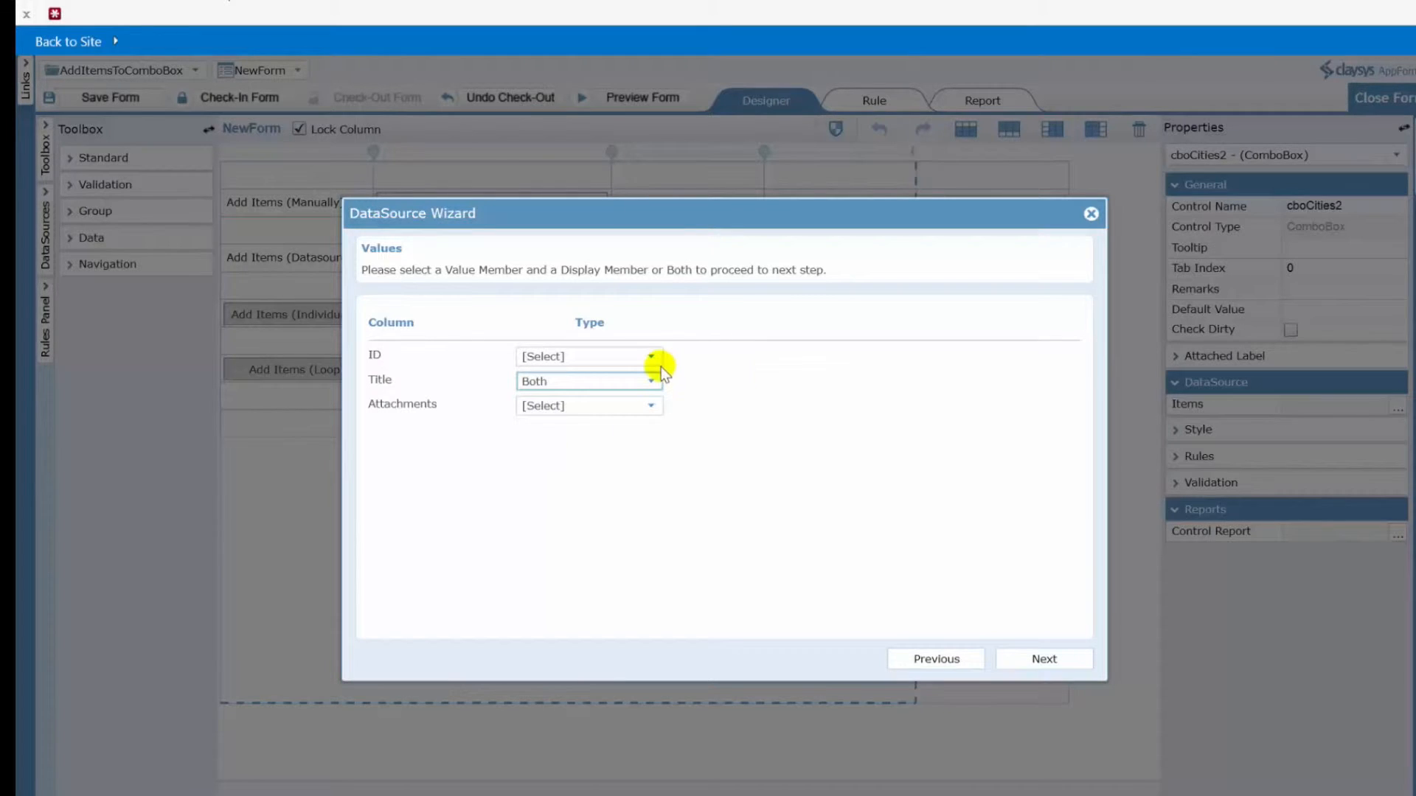
left_click(1035, 661)
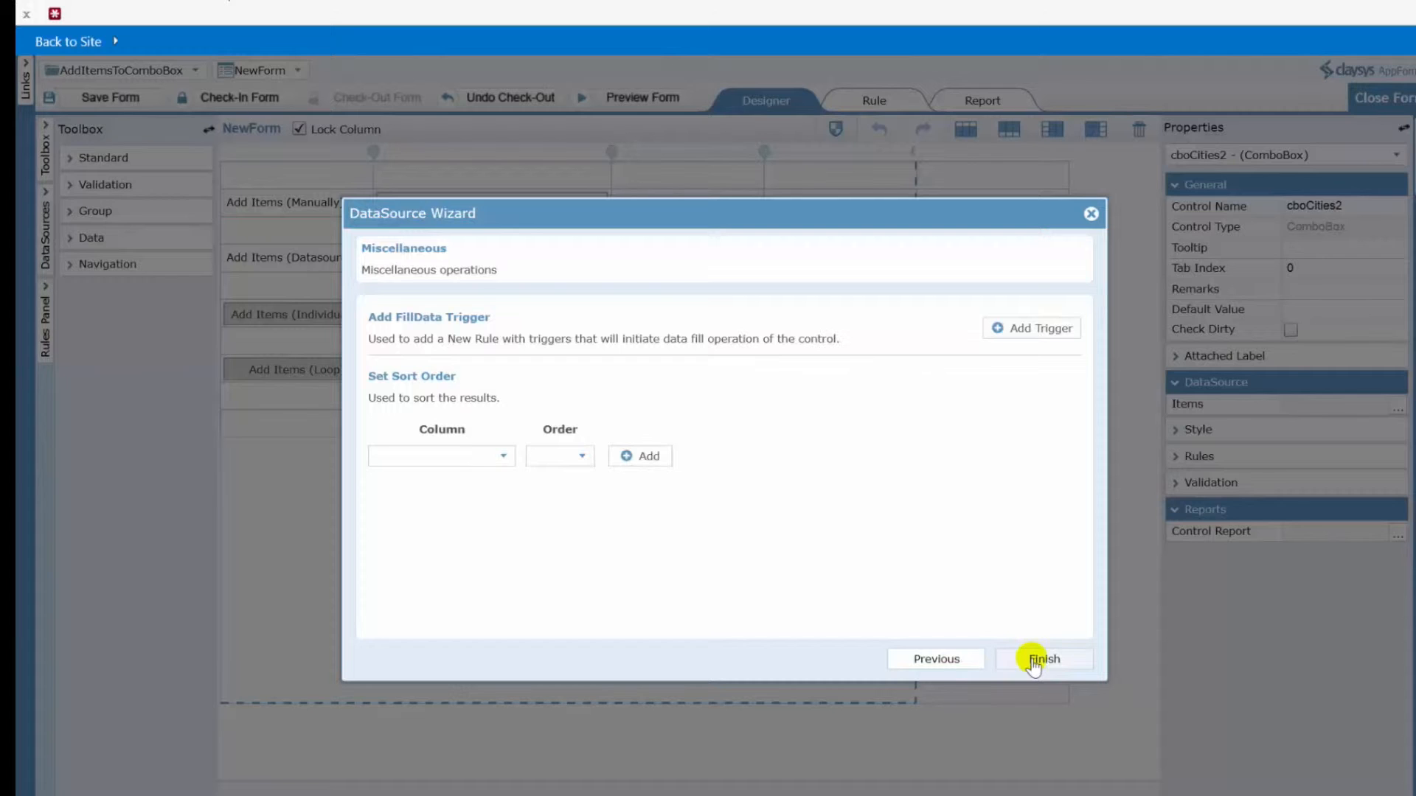
Add a FillData trigger and create its rule on FormLoad with IsSync enabled.
left_click(1023, 332)
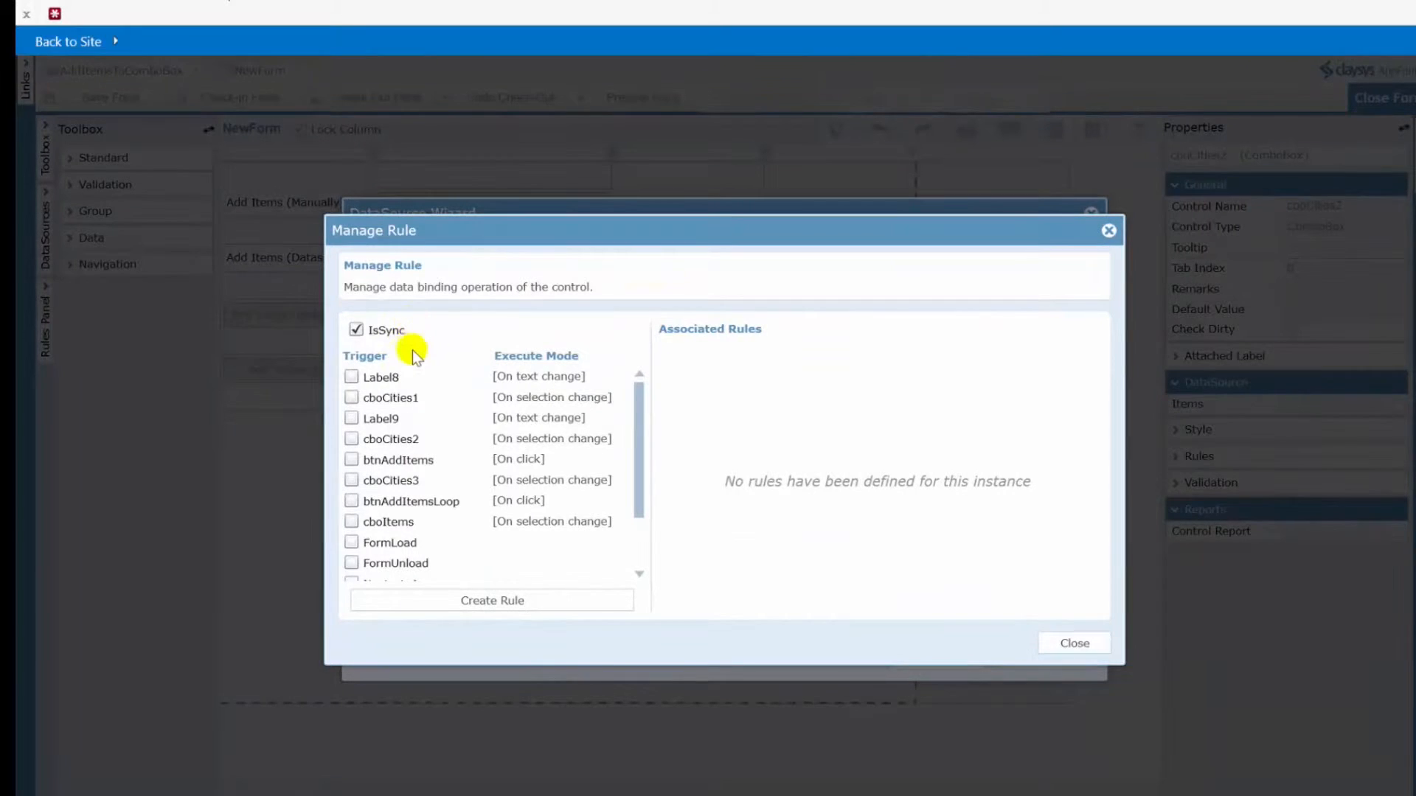
left_click(352, 544)
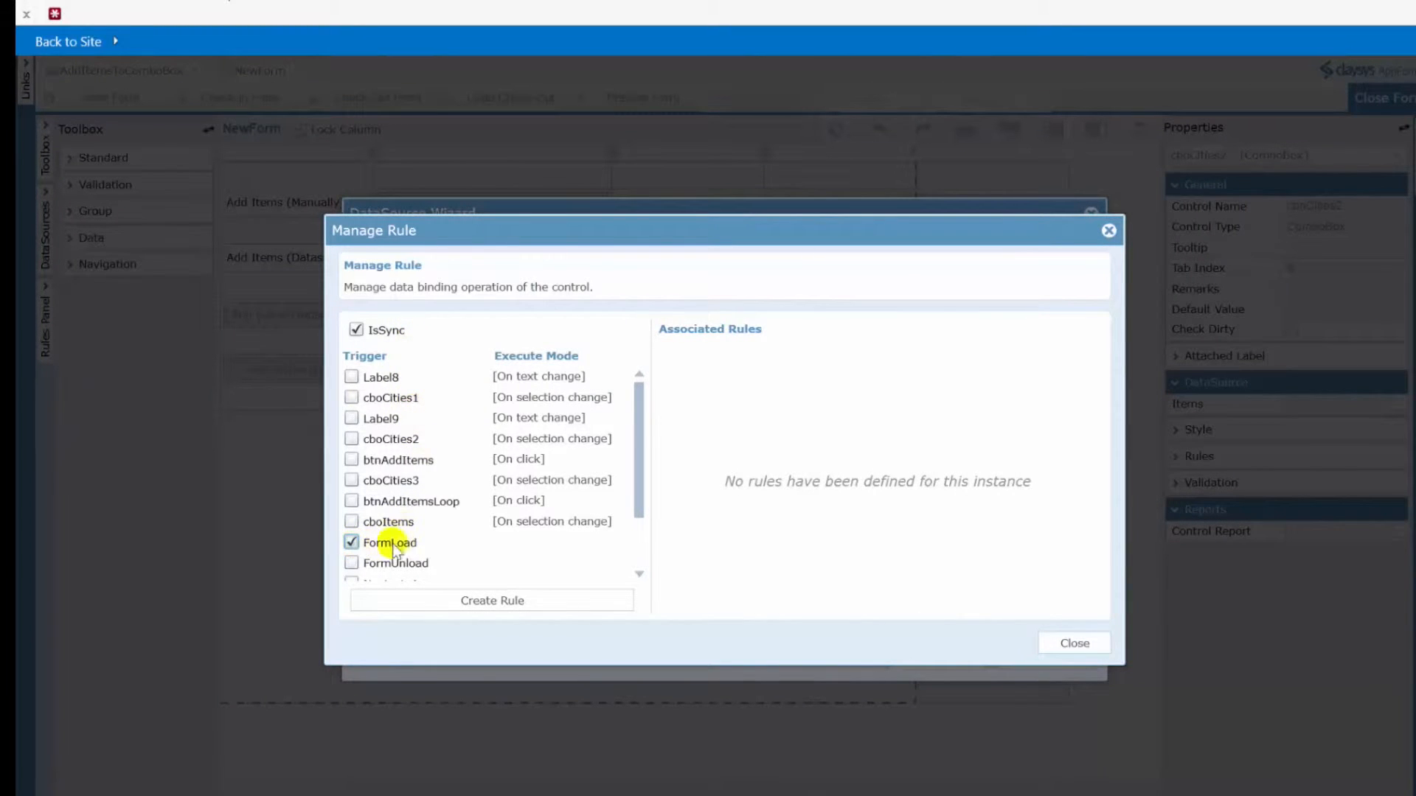
left_click(488, 601)
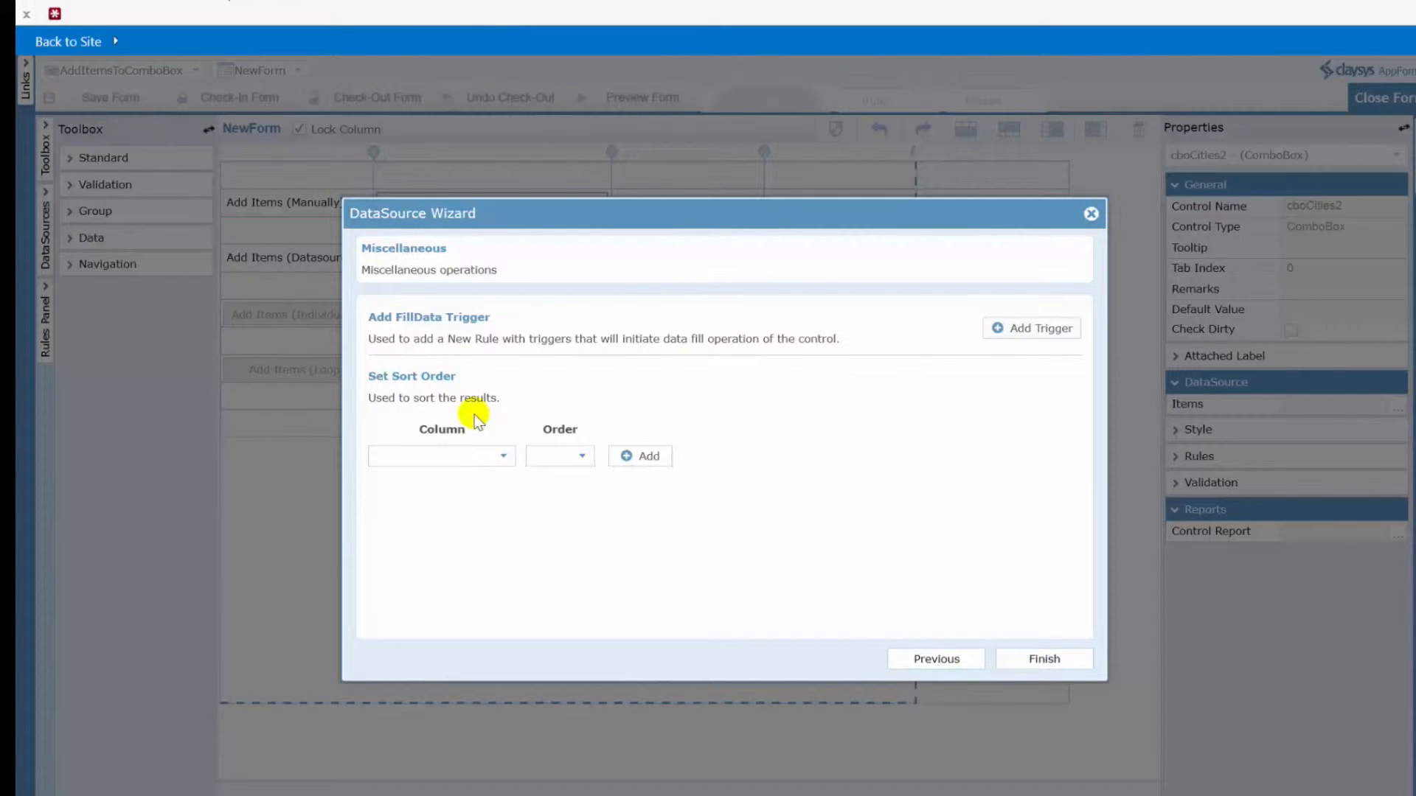
Add a sort order on the Title column in ascending (Asc) order and finish the data source setup.
left_click(502, 456)
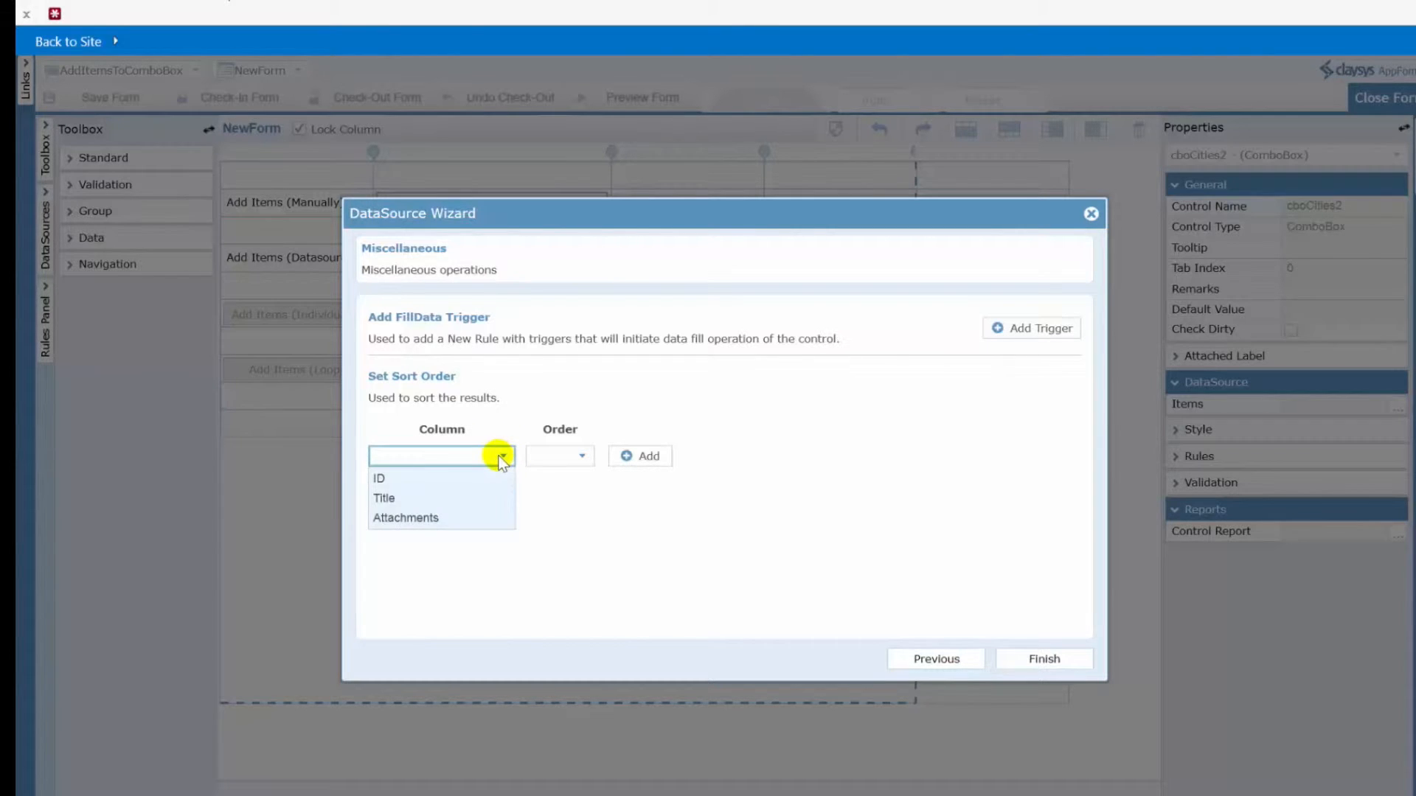
left_click(397, 497)
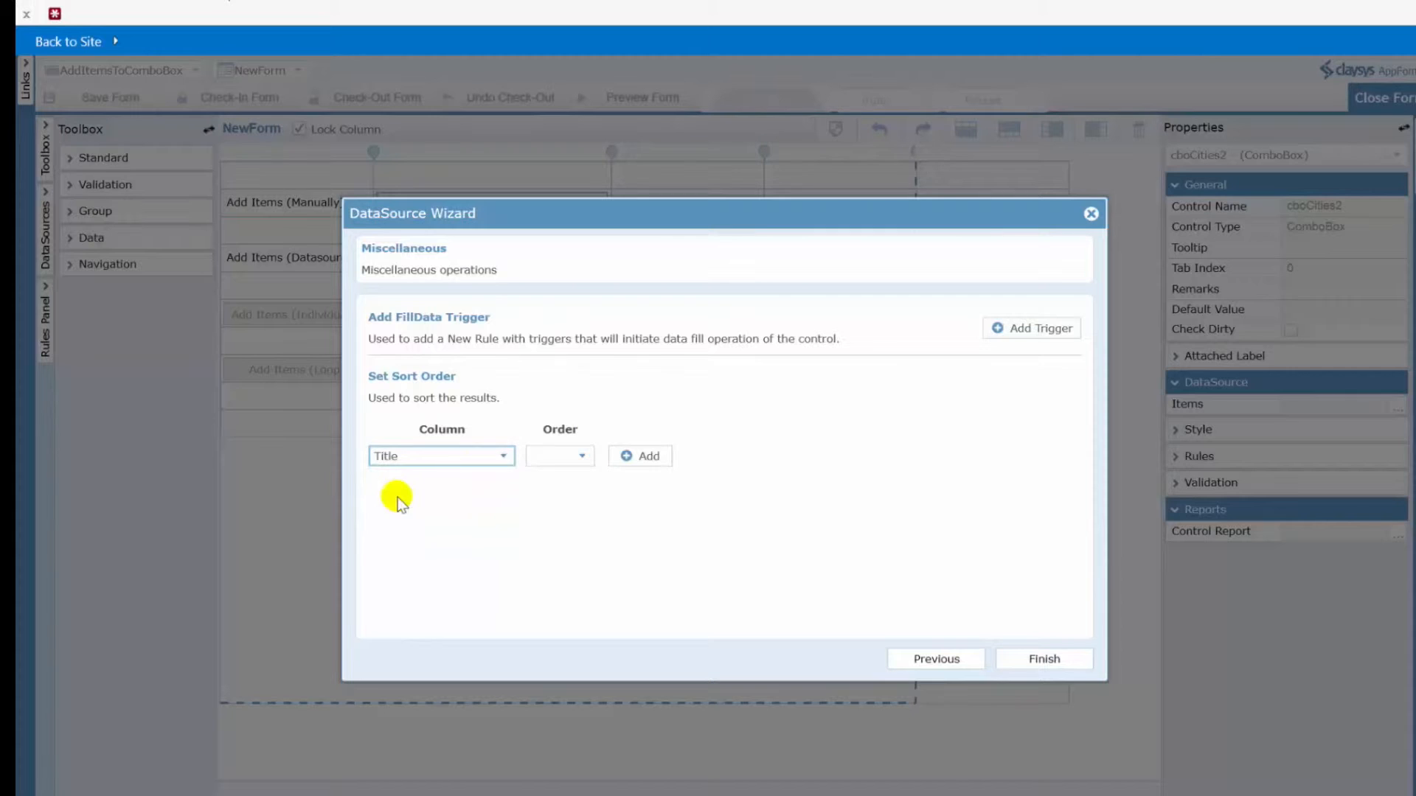
left_click(581, 455)
left_click(558, 478)
left_click(625, 457)
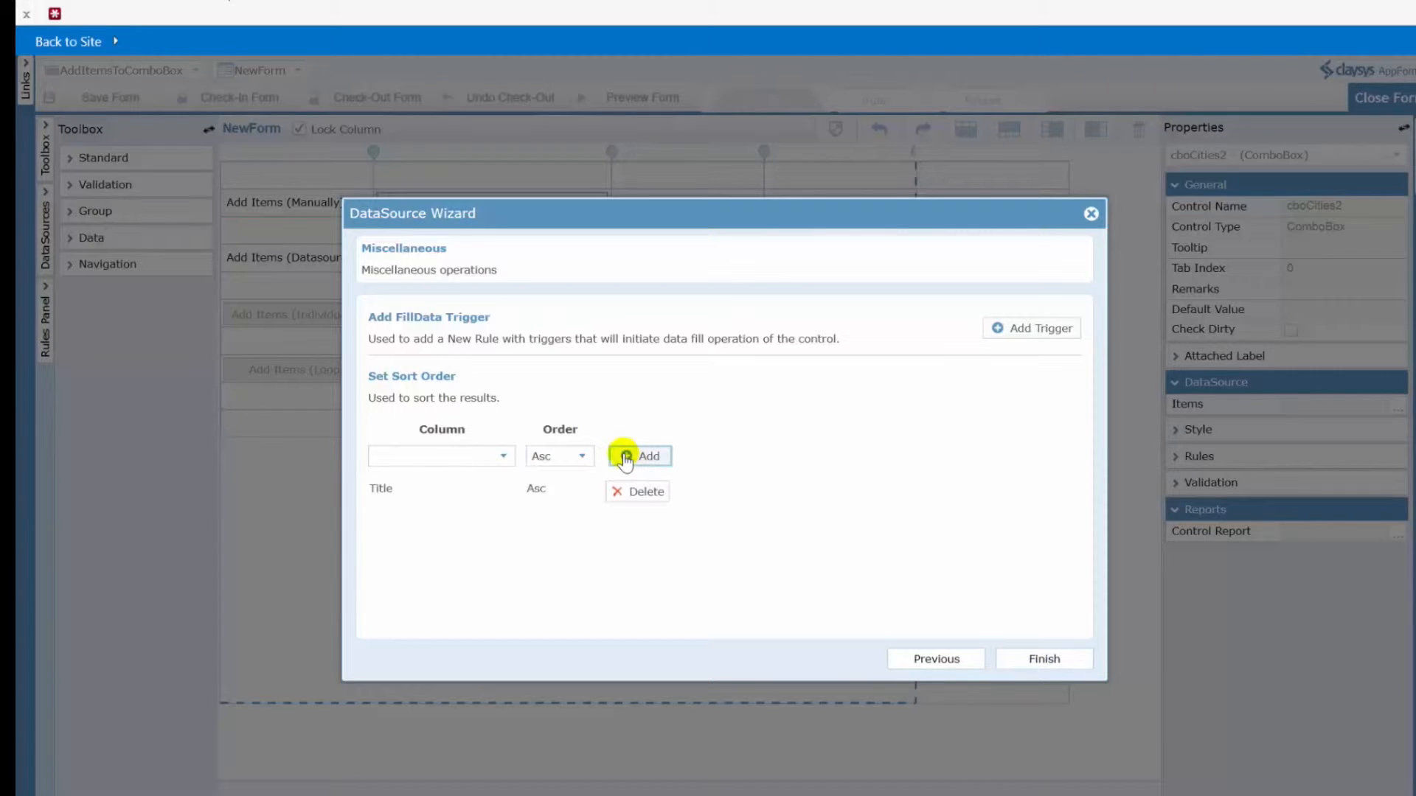
left_click(1041, 660)
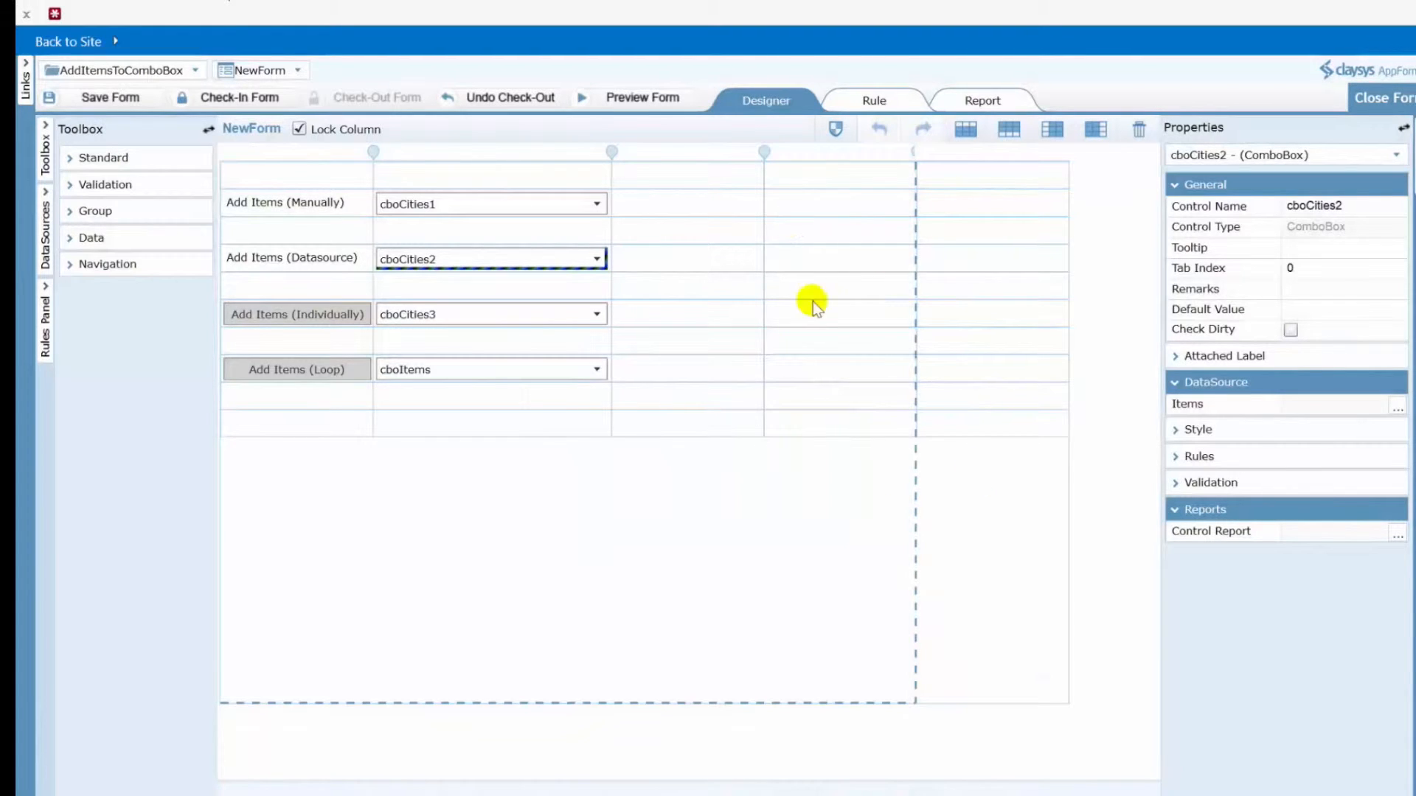
Examine the FillDataSync function for cboCities2 in the On_FormLoad rule.
left_click(872, 102)
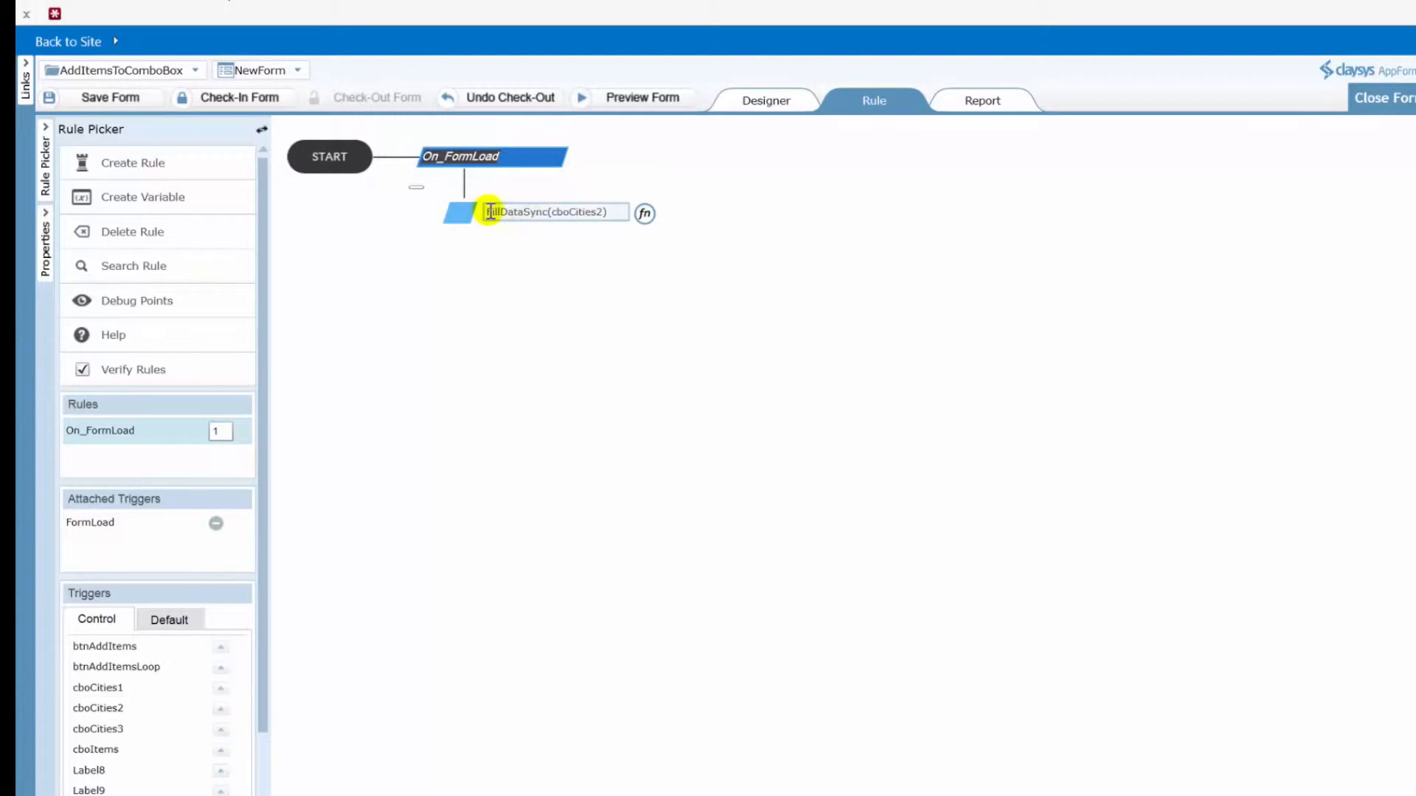
left_click_drag(490, 212, 550, 216)
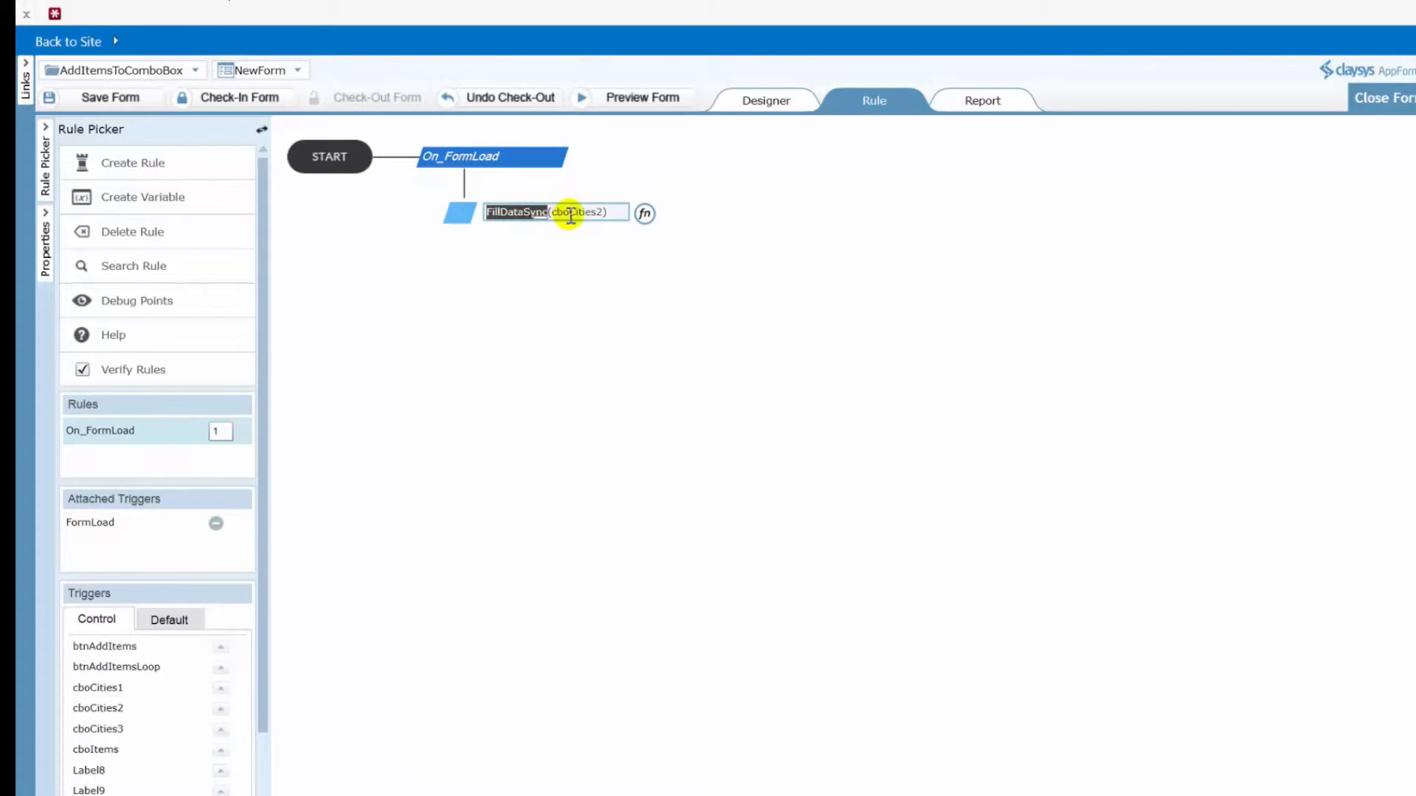
Preview the form and check the dropdown lists of the manual and datasource combo boxes, then close the preview.
double_click(571, 213)
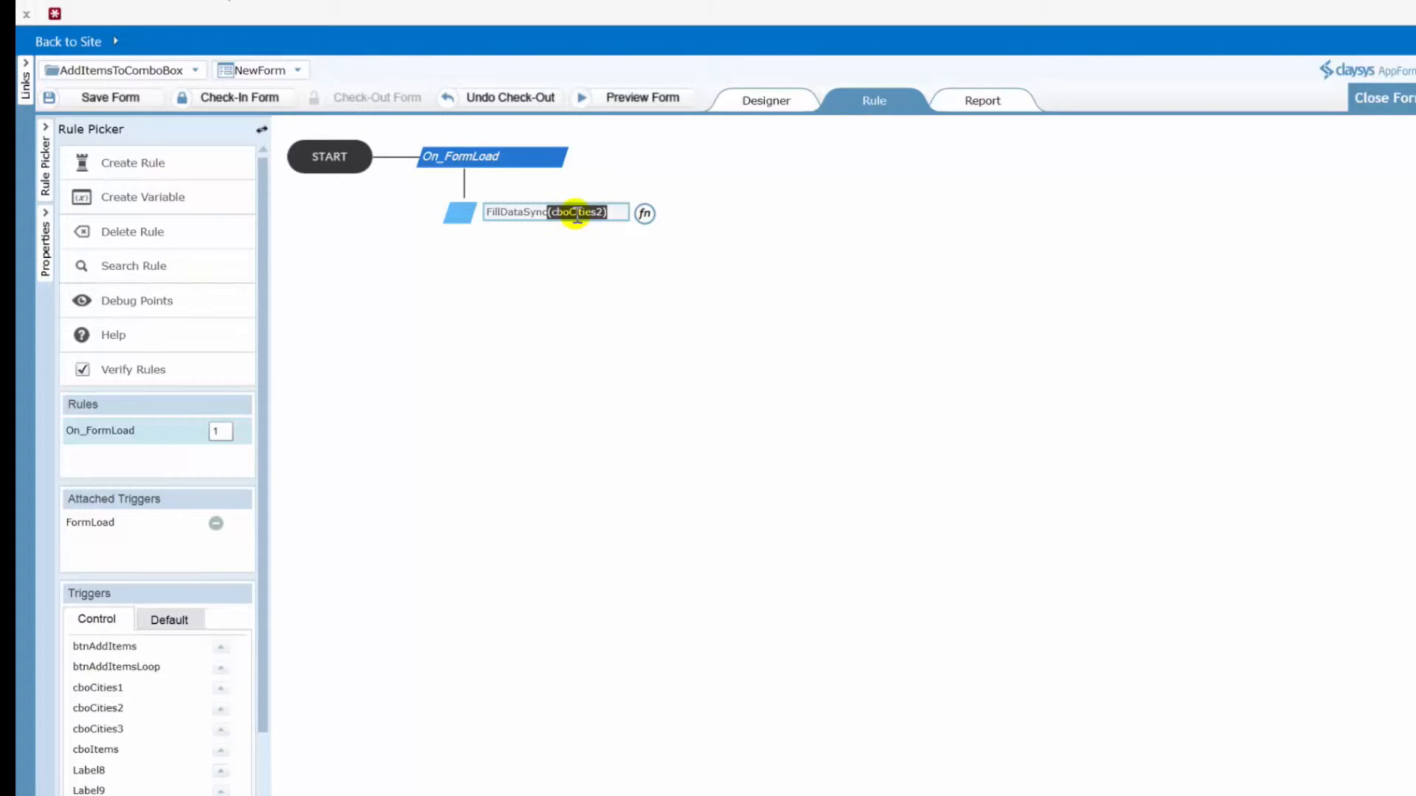
left_click(773, 108)
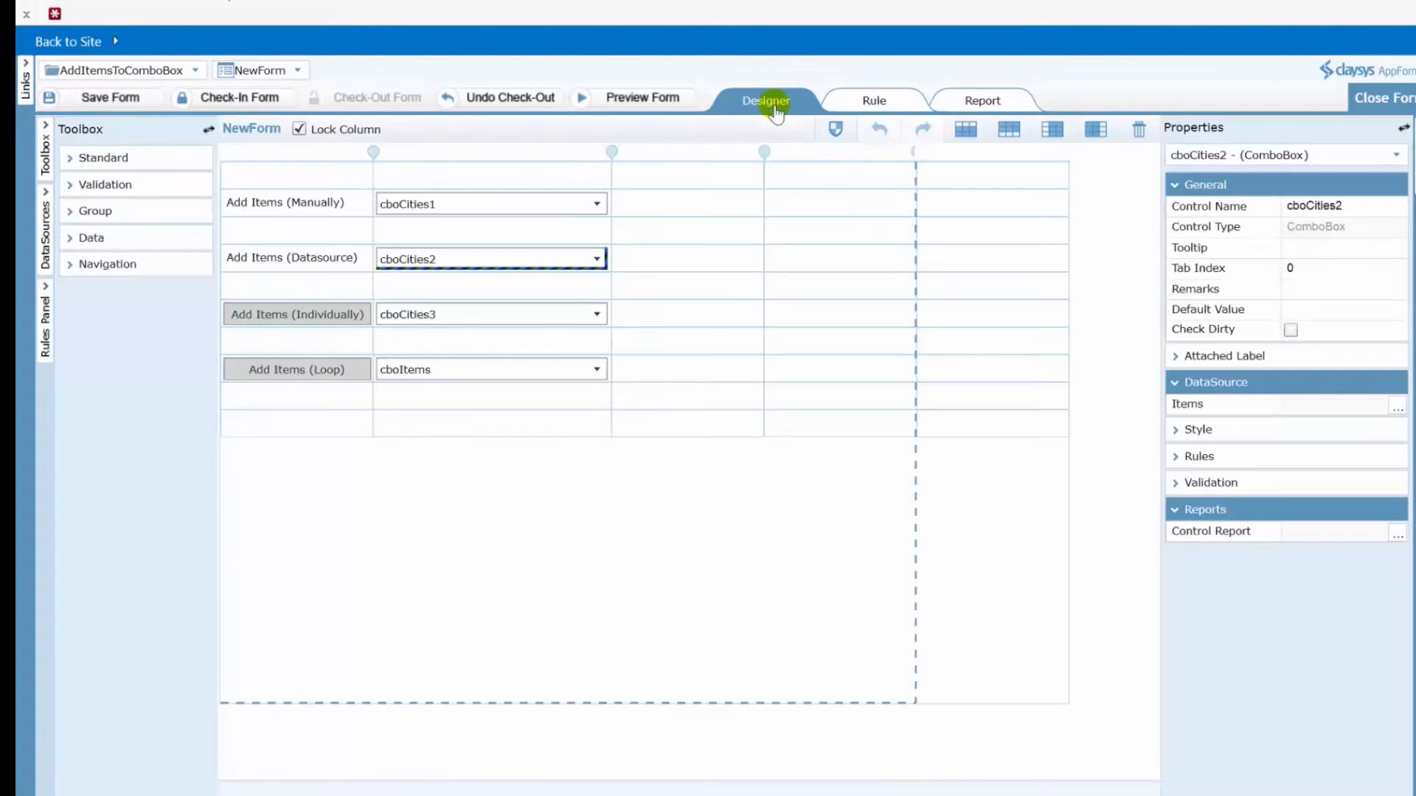
left_click(656, 94)
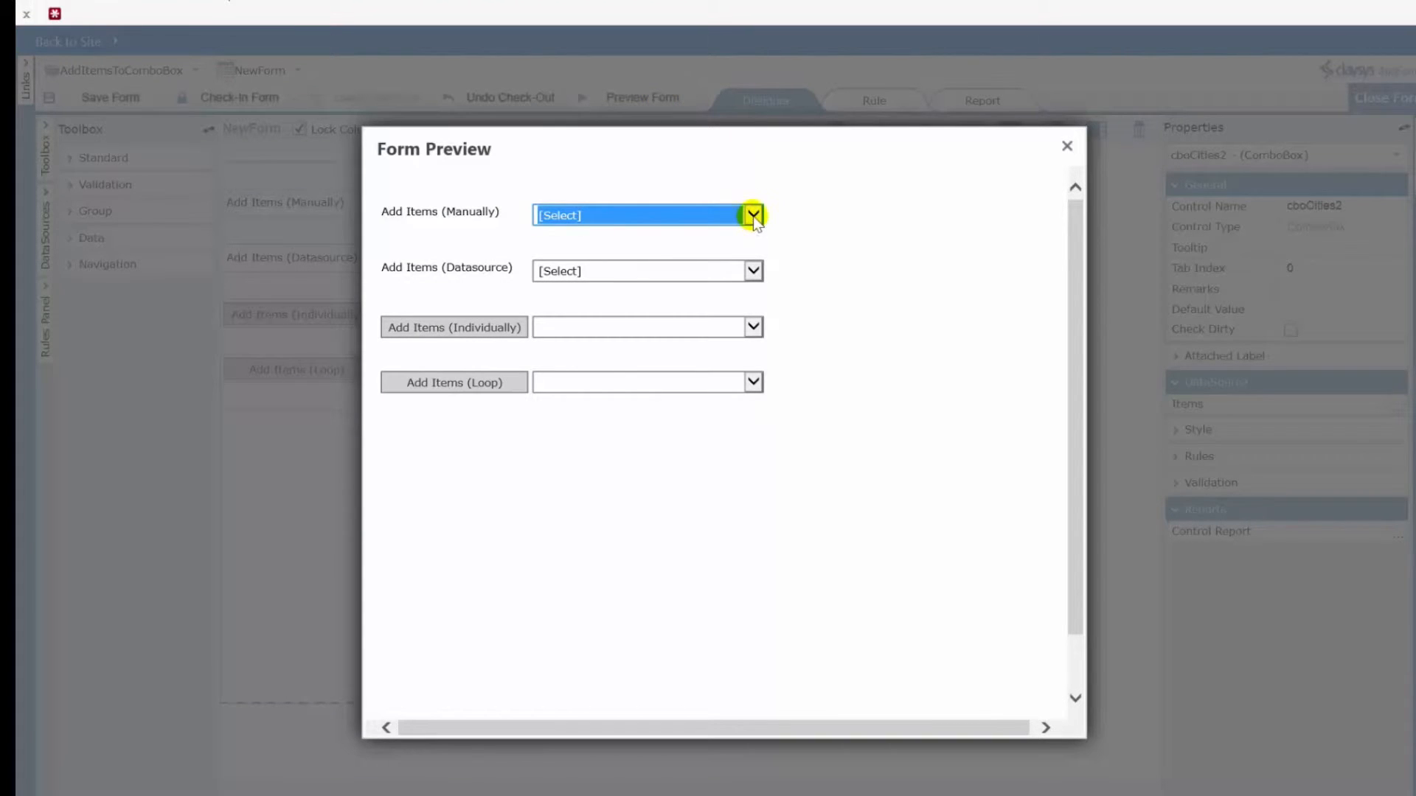
left_click(753, 215)
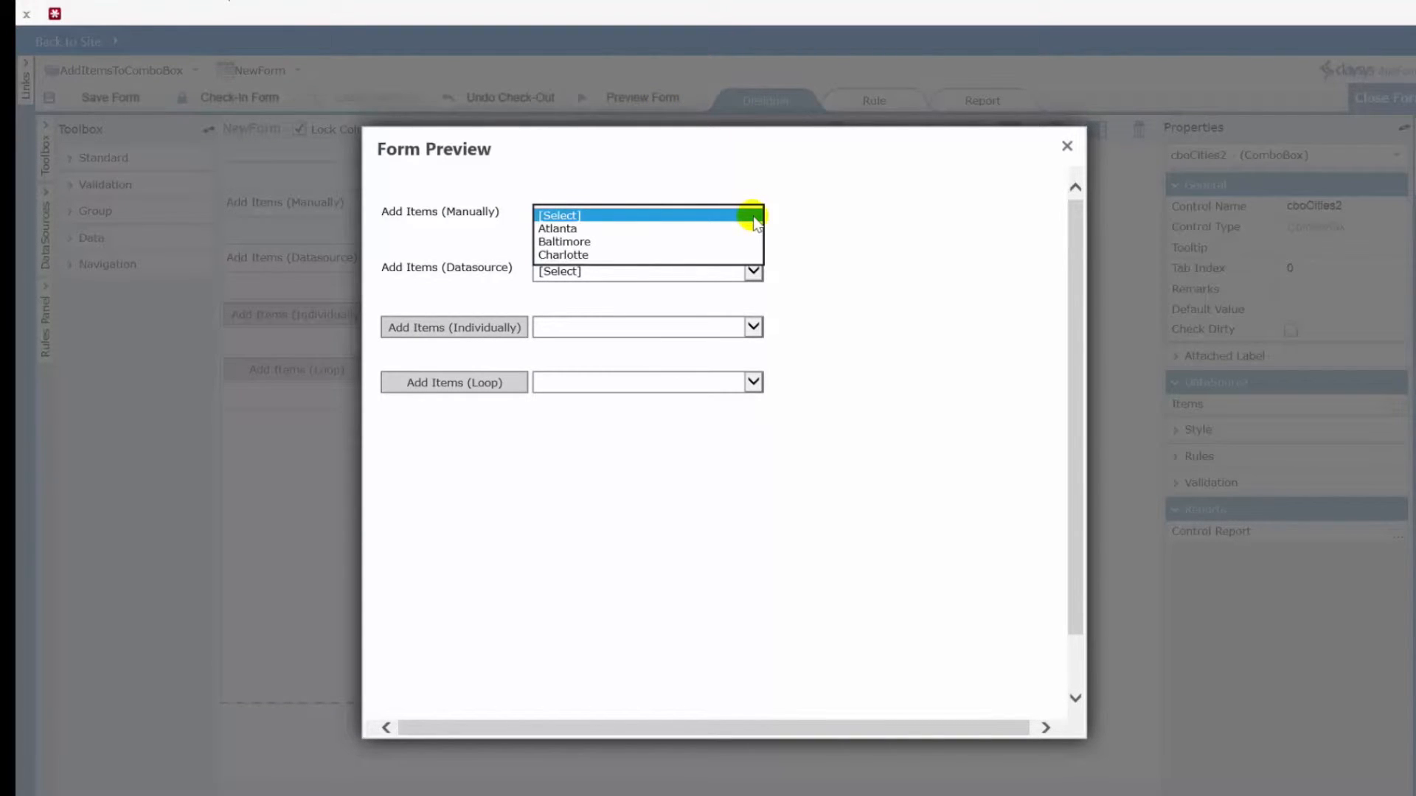
left_click(753, 216)
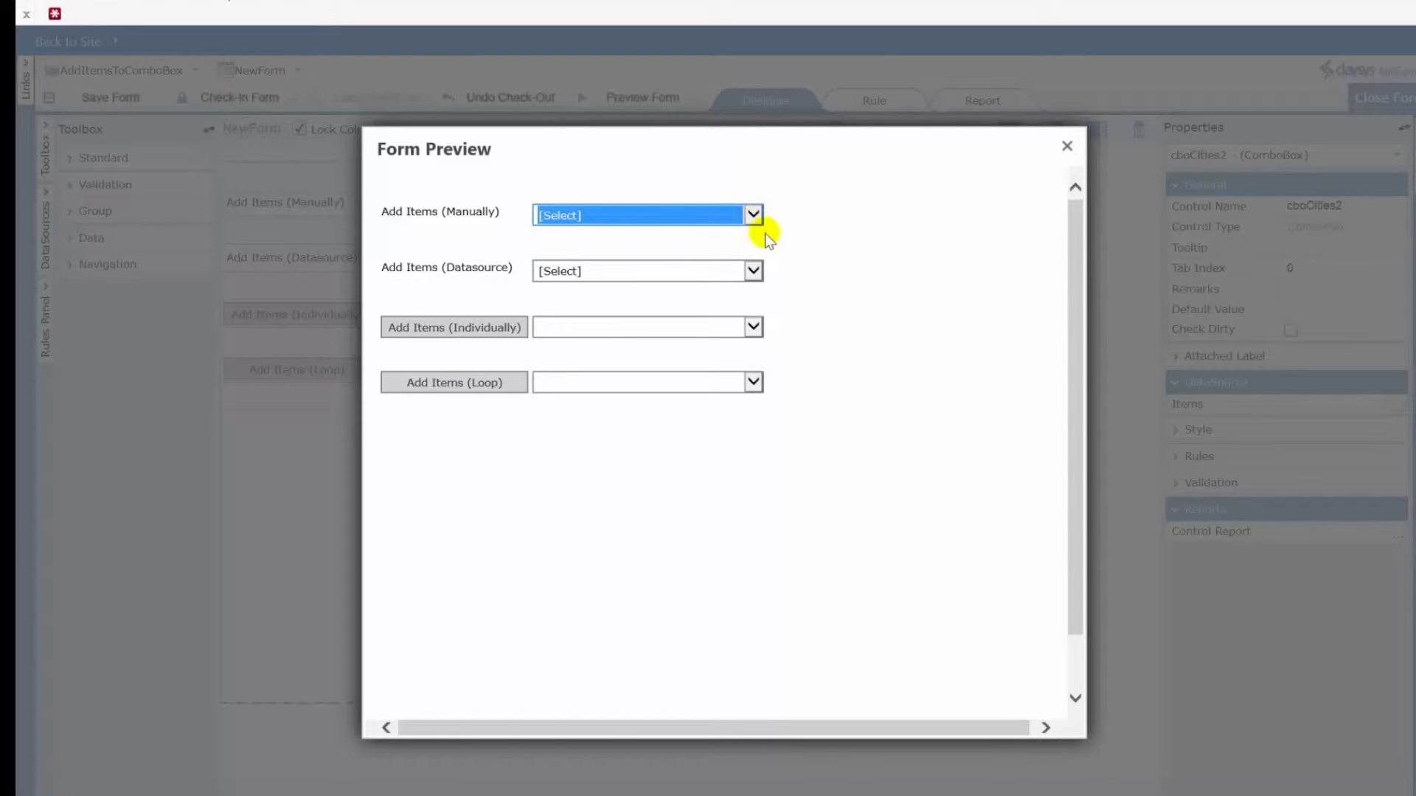
left_click(753, 271)
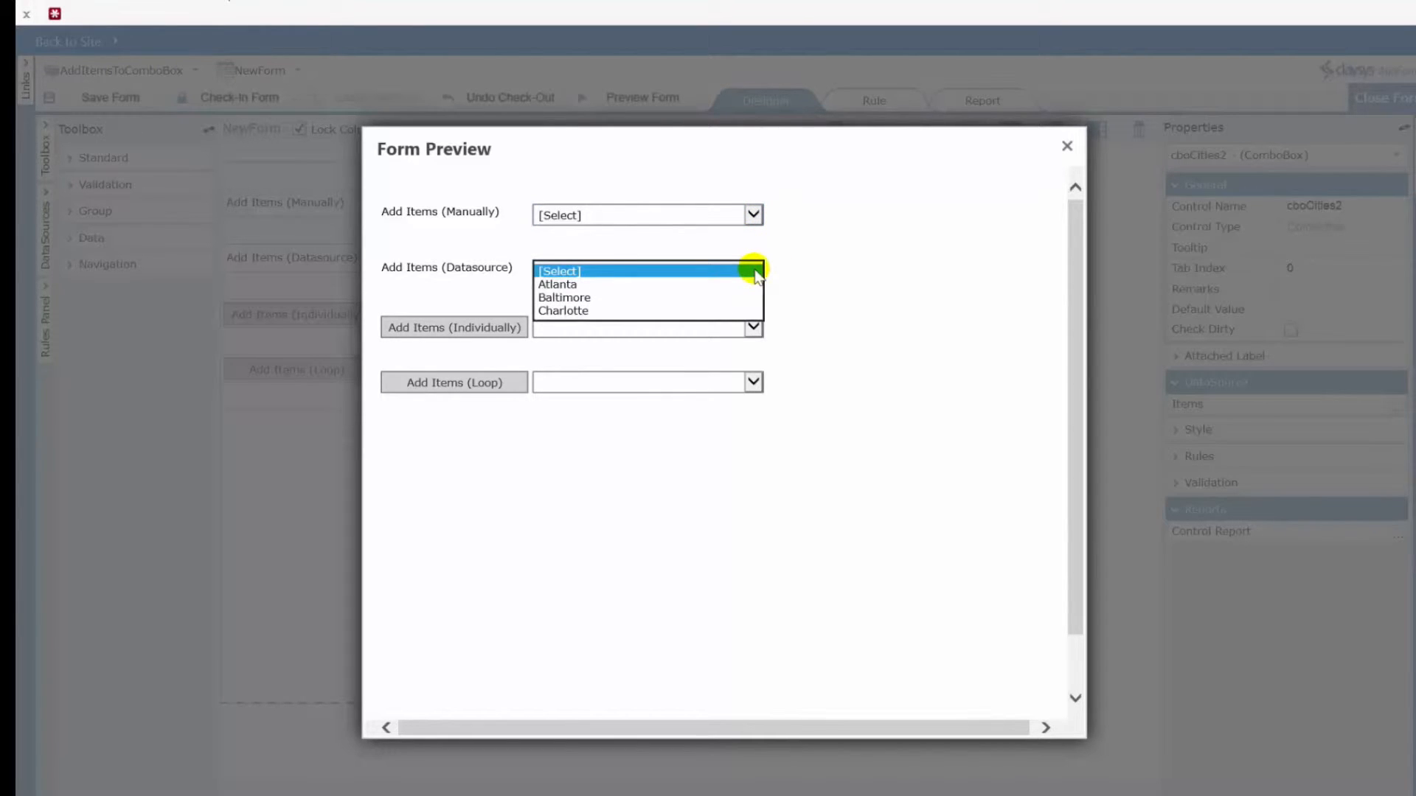
left_click(753, 271)
left_click(877, 230)
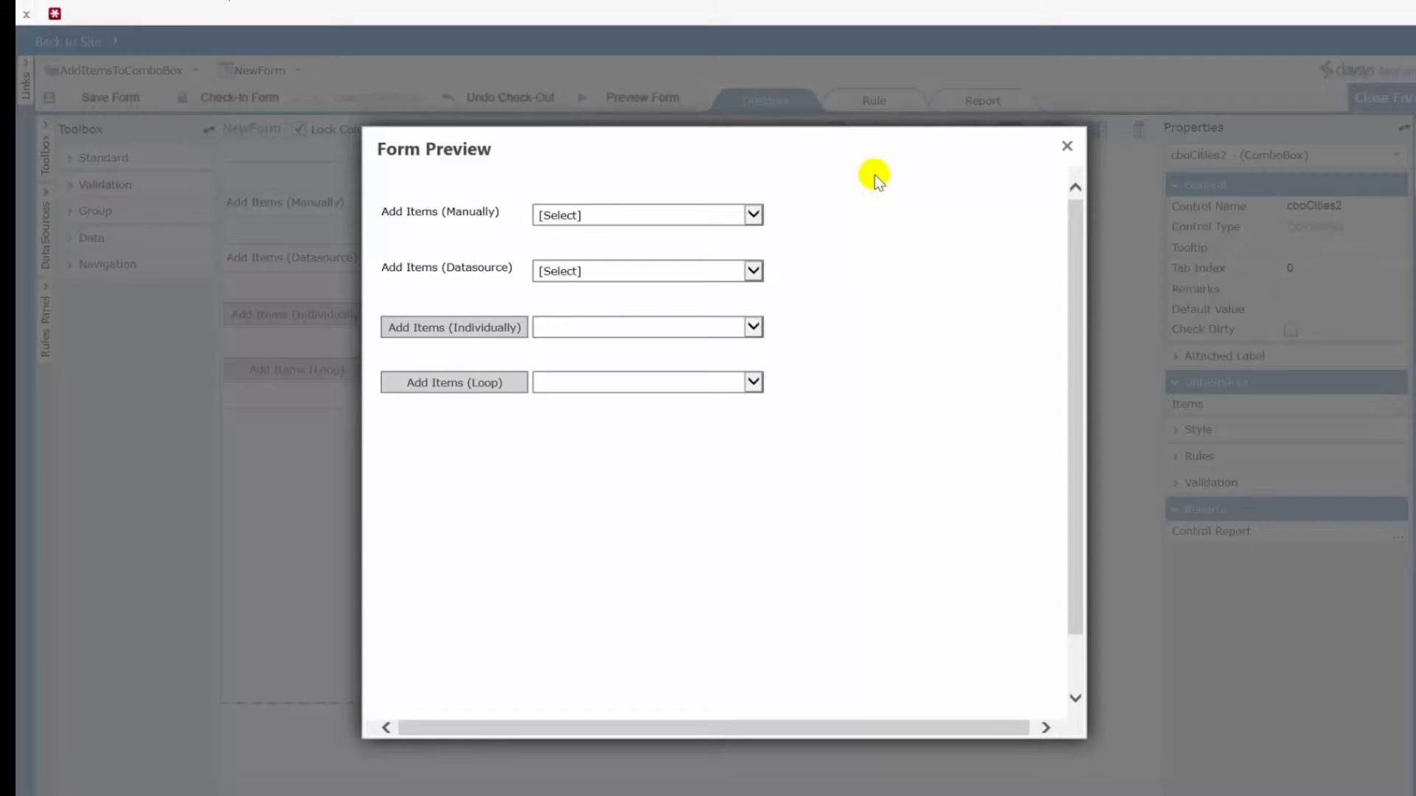
left_click(1067, 147)
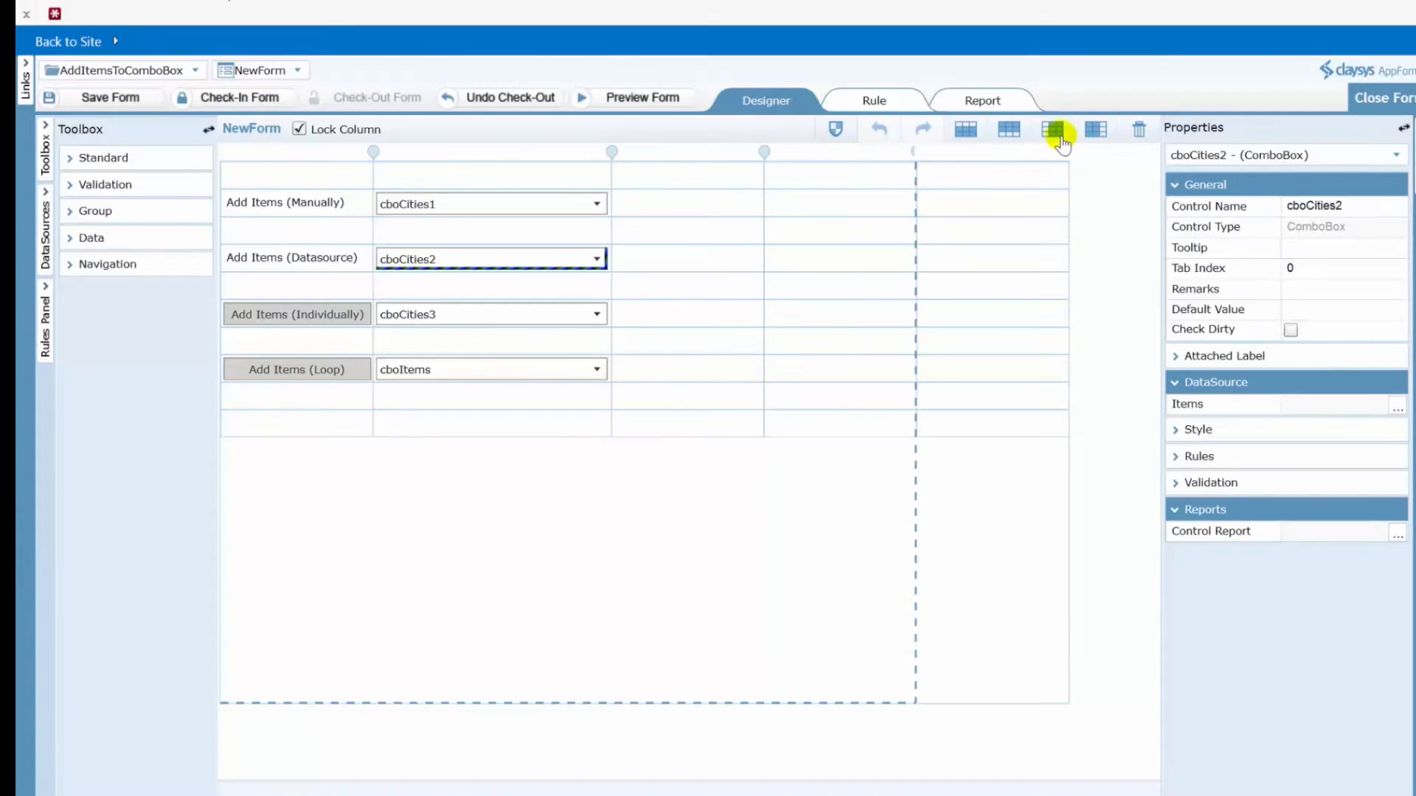
Create a new rule for the Add Items (Individually) button, btnAddItems.
left_click(475, 317)
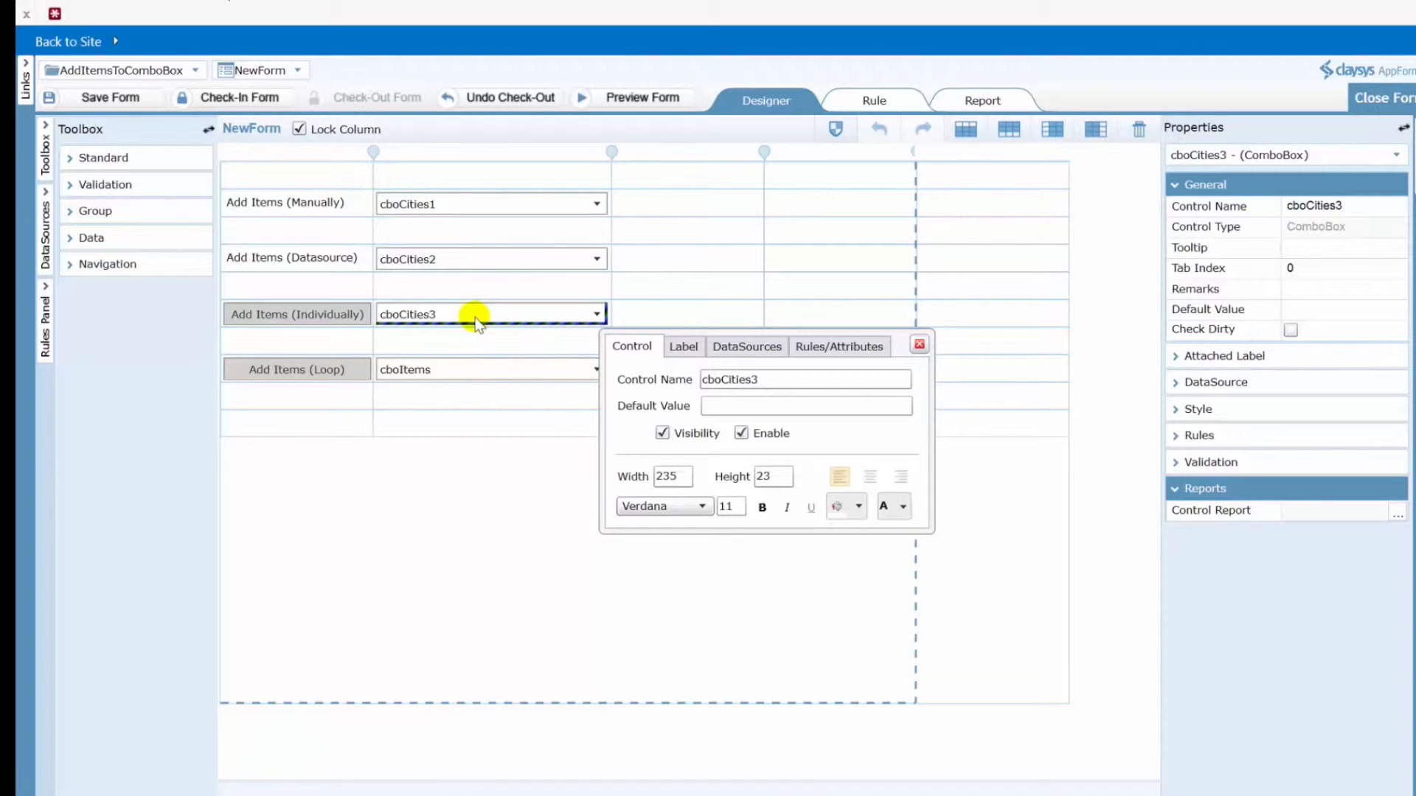
left_click(325, 317)
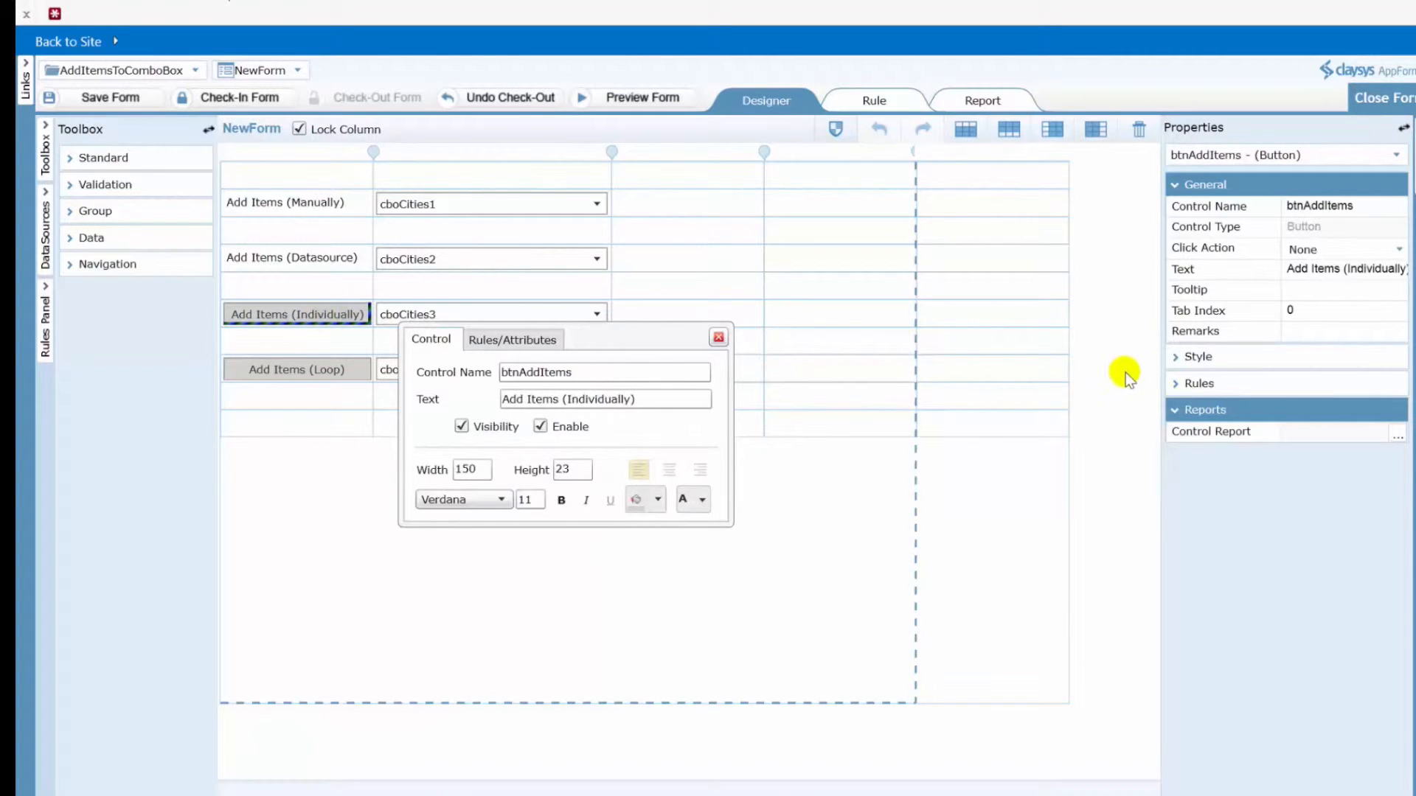
left_click(1306, 390)
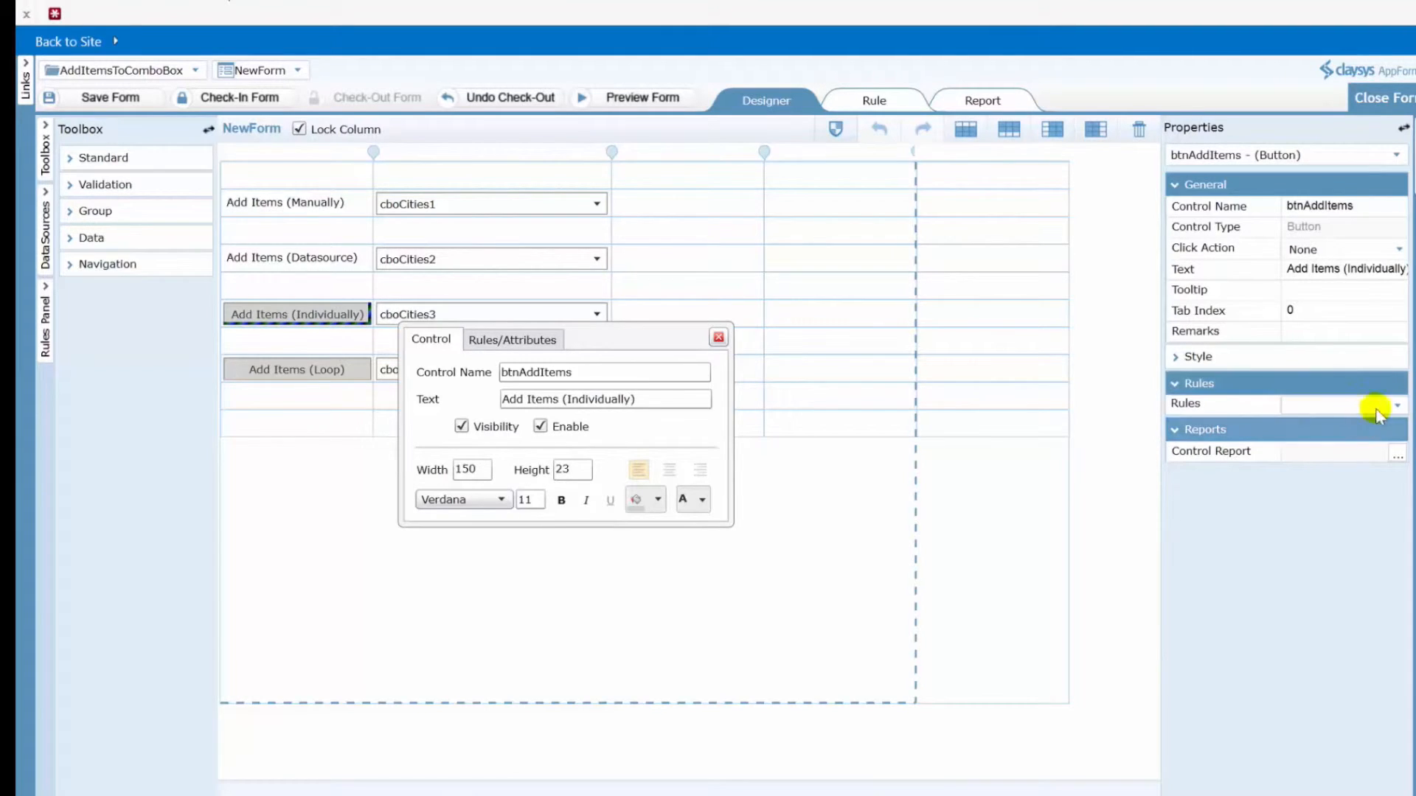
left_click(1398, 407)
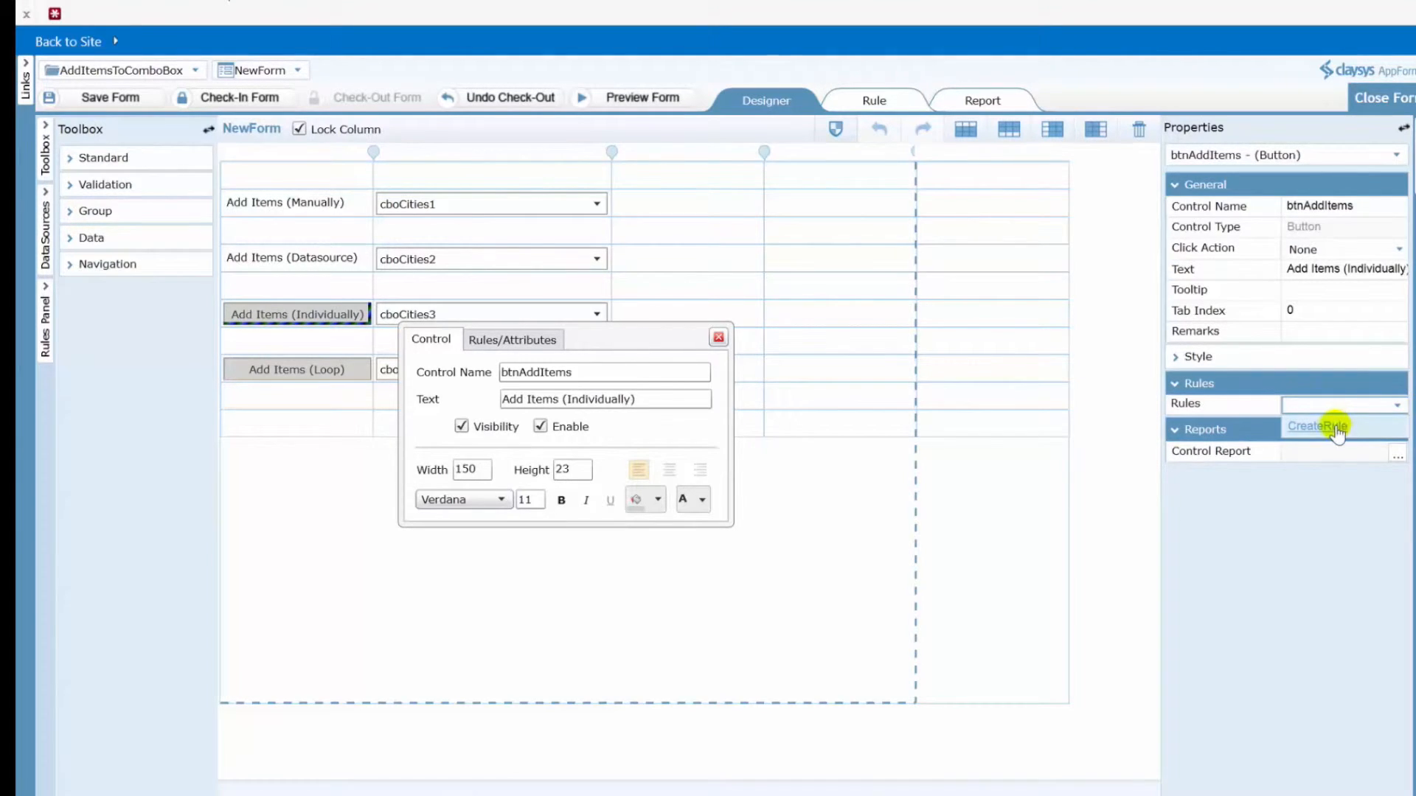
left_click(1317, 426)
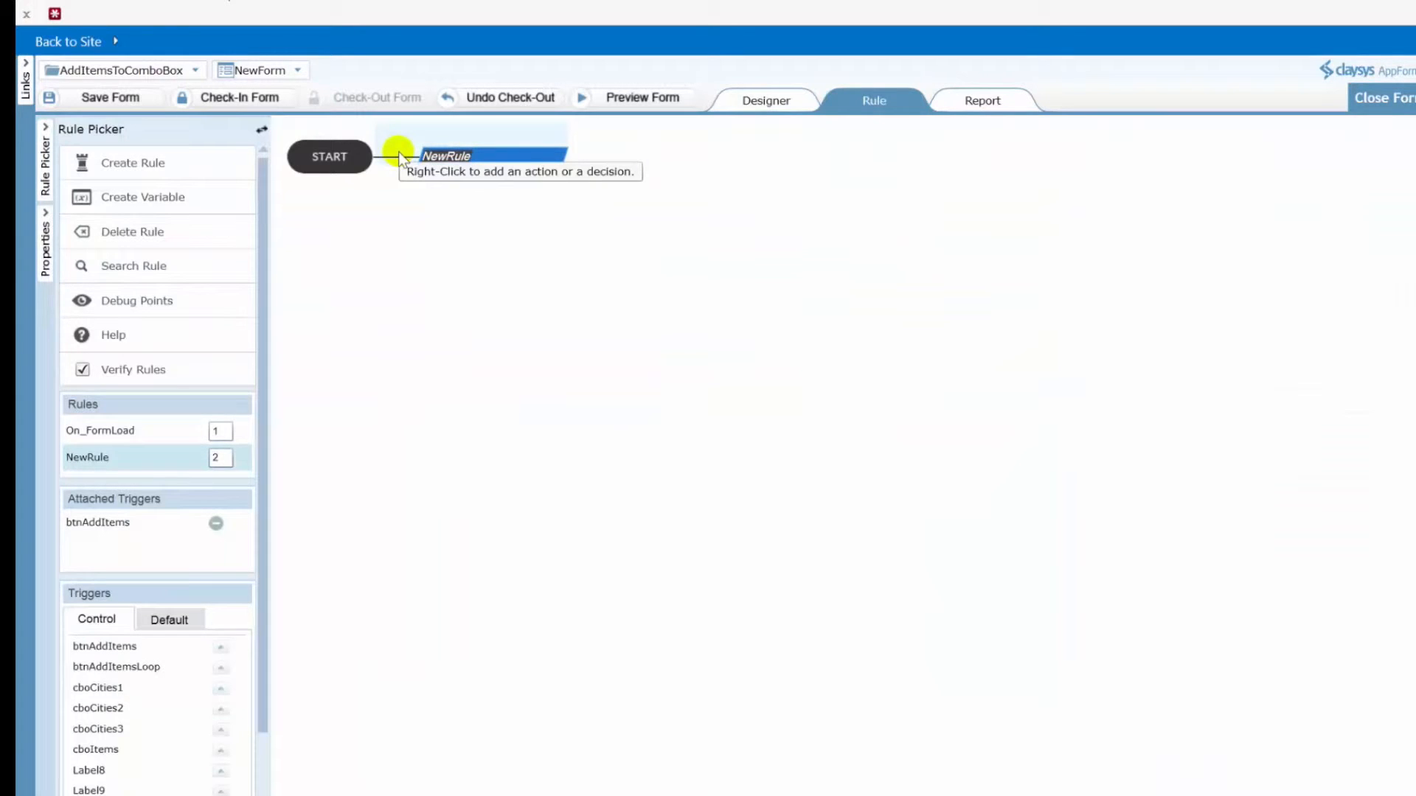
Add an action to the new rule that calls the AddItems function.
right_click(547, 146)
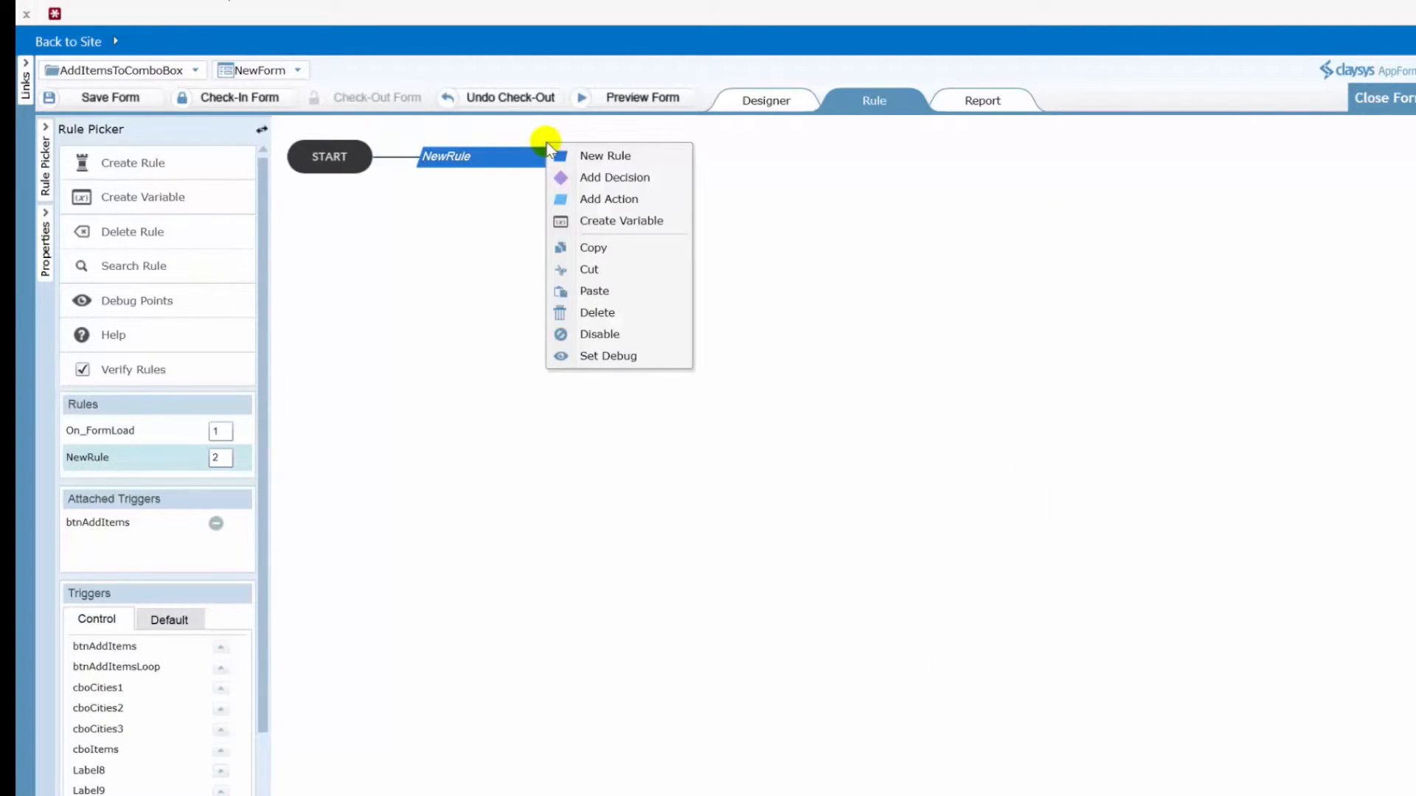
left_click(594, 198)
left_click(536, 217)
type("Add")
key("Down")
key("Down")
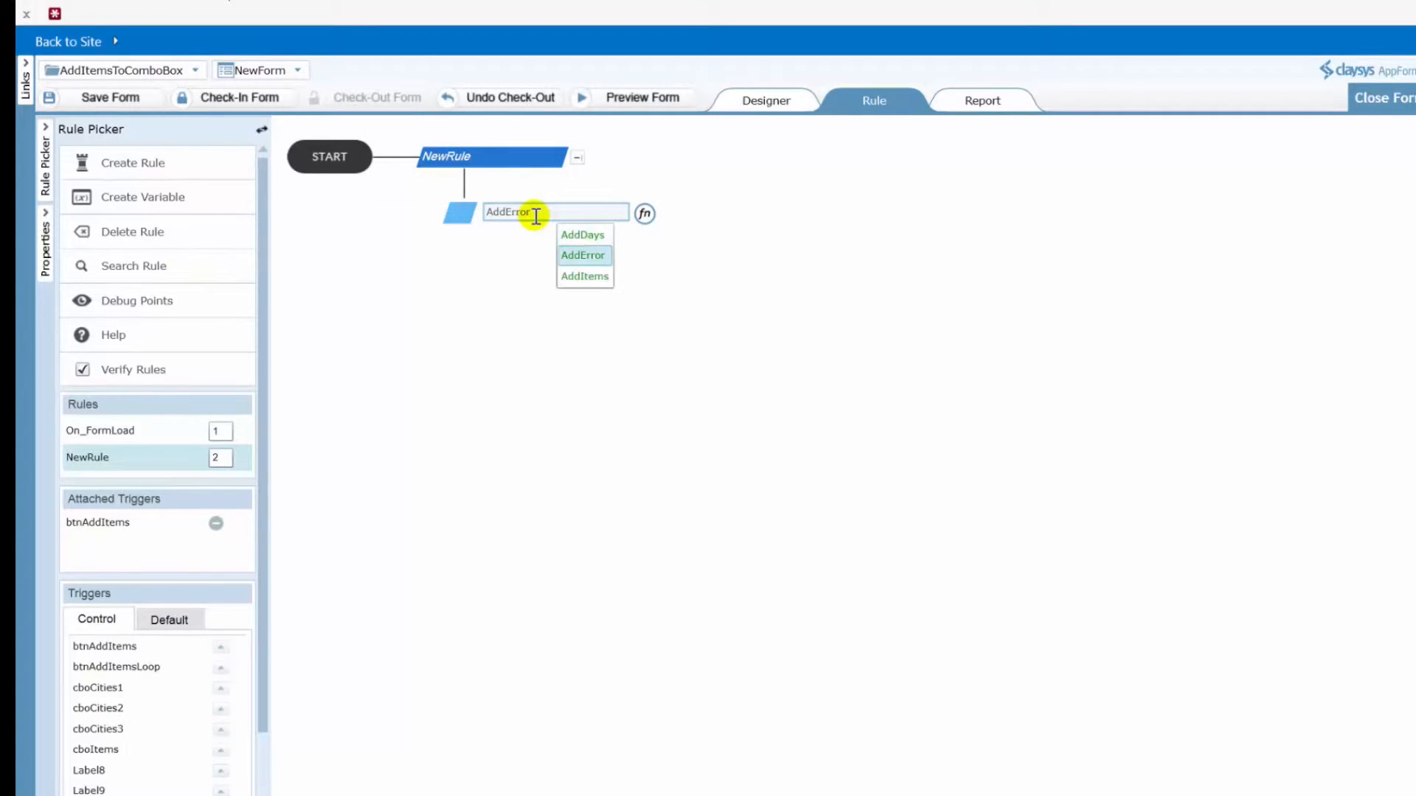
key("Down")
key("Return")
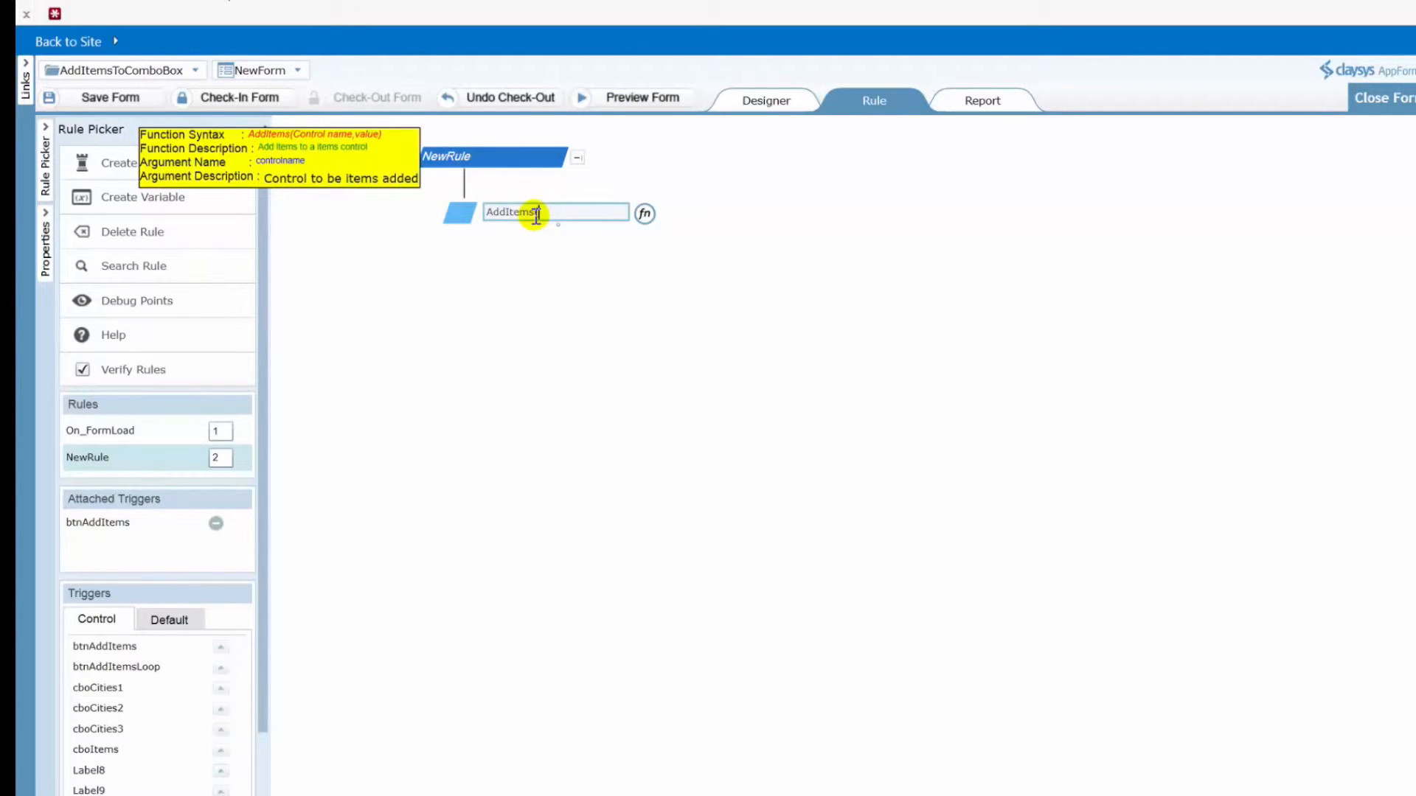
type("(")
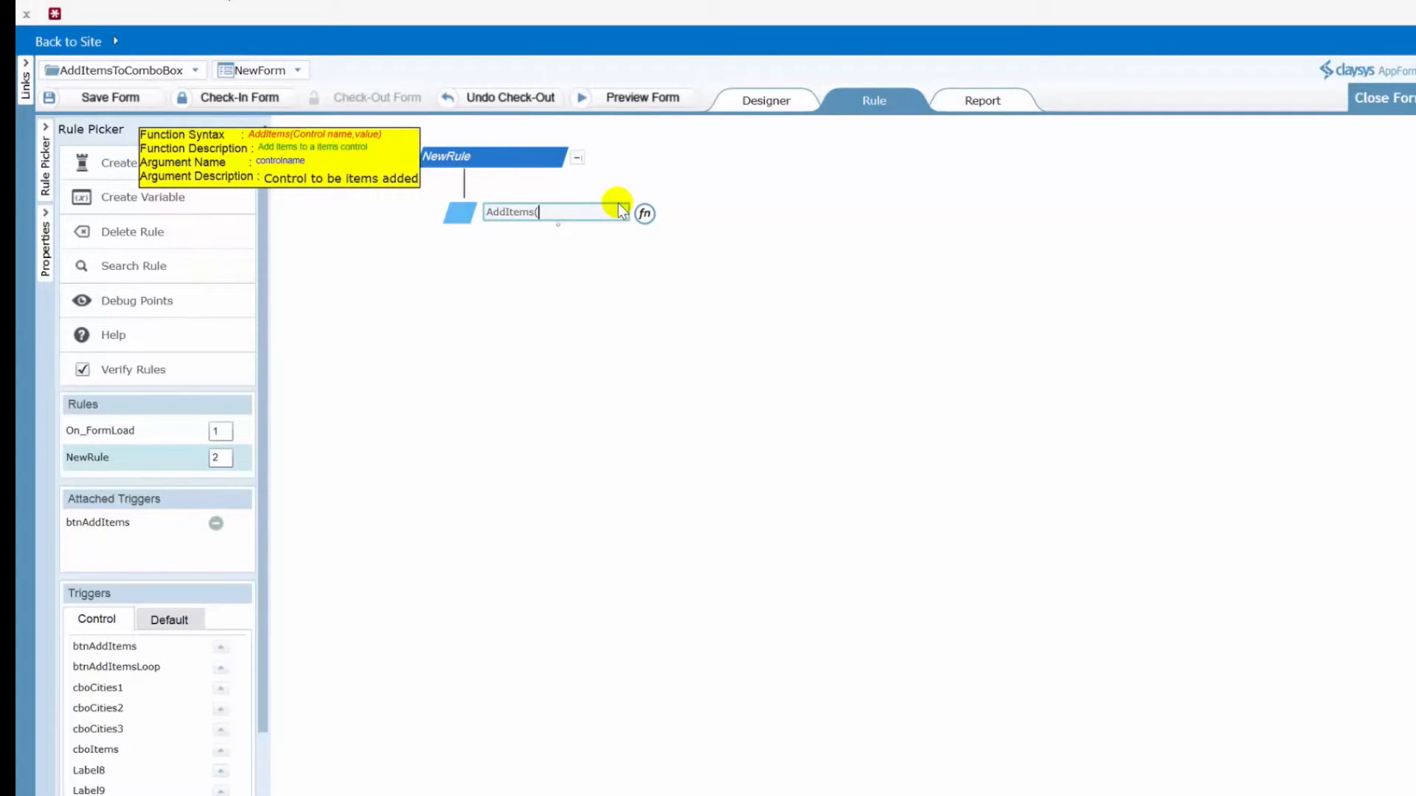
Complete the first AddItems call with cboCities3 as the control and "Atlanta" as the value.
type("cbo")
key("Down")
key("Down")
key("Down")
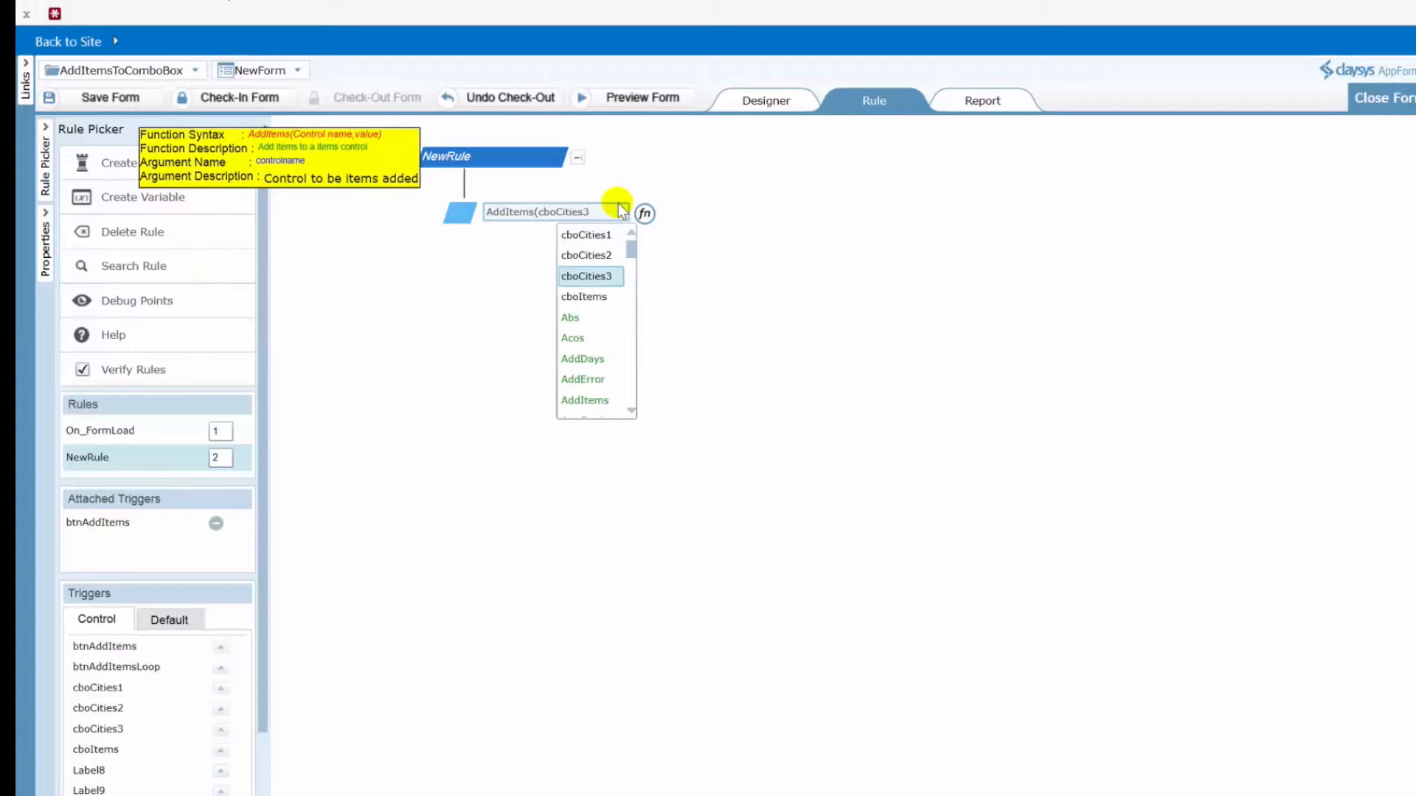
key("Return")
type(", ")
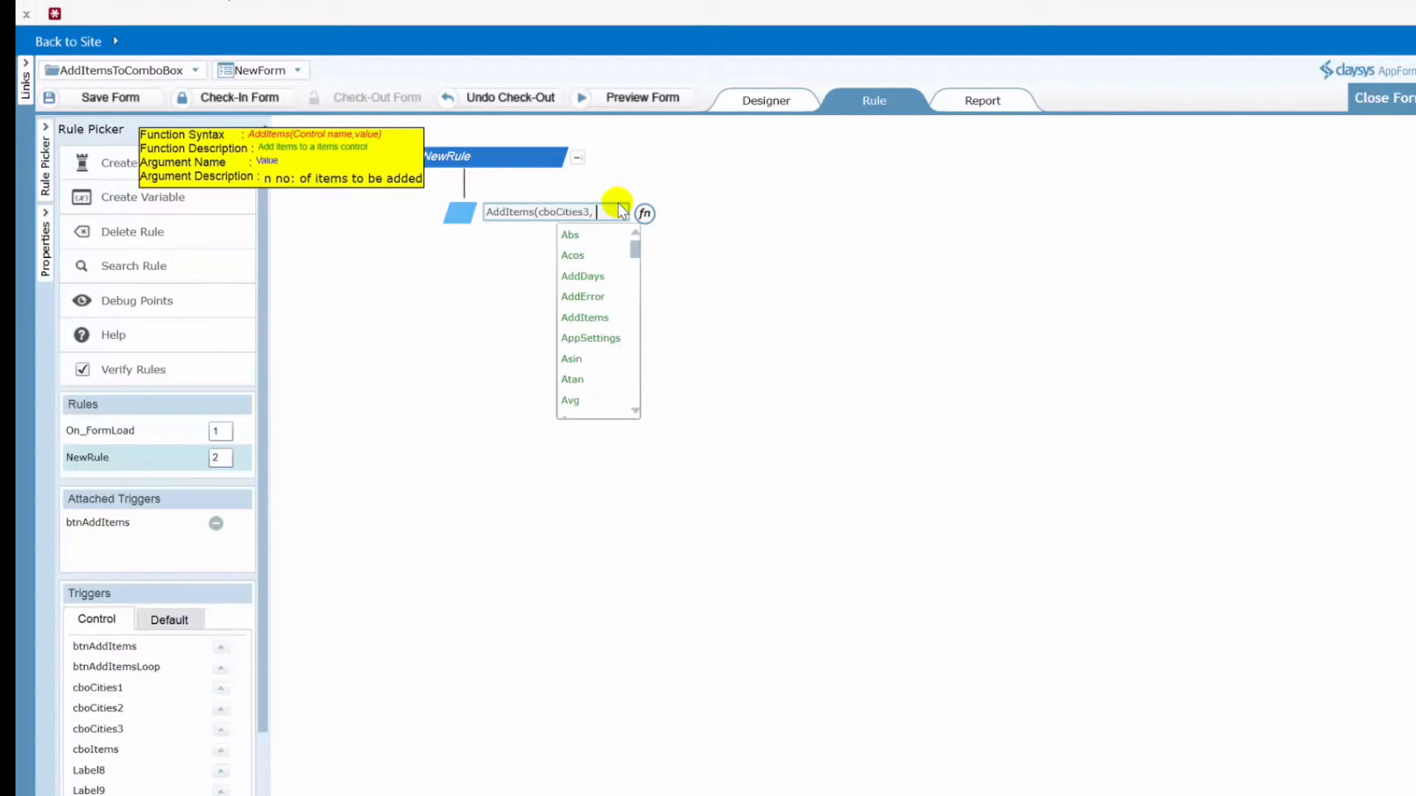
type("\"A")
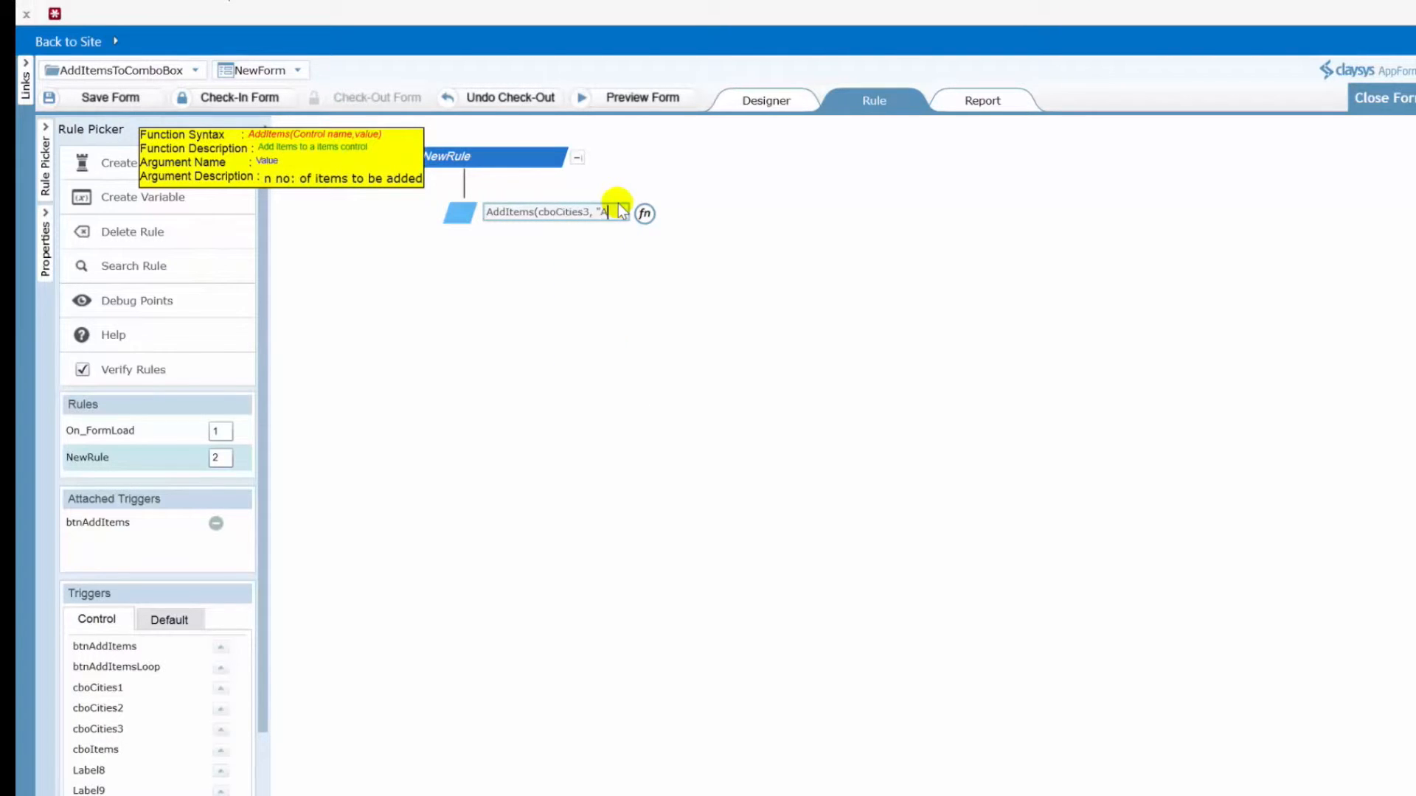
type("tlanta\")")
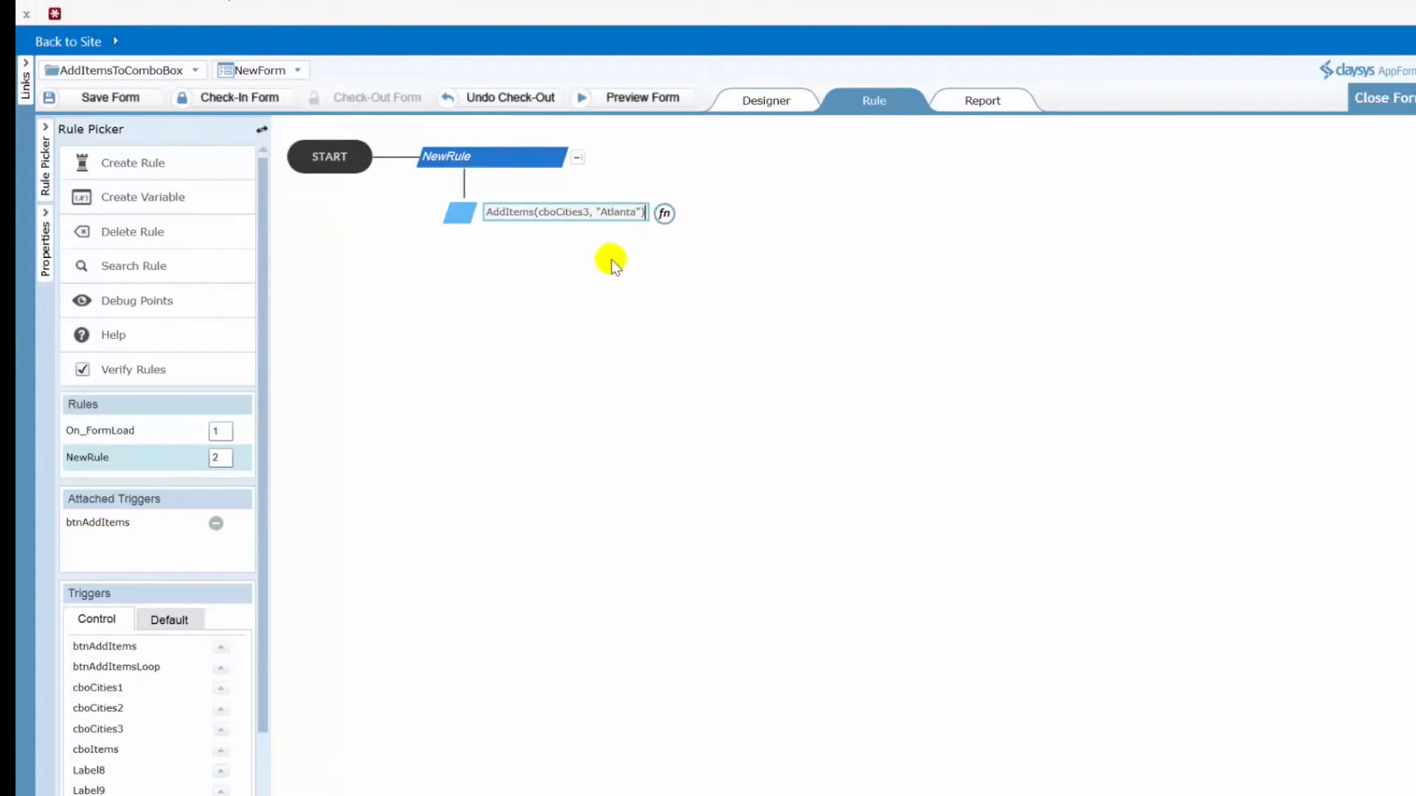
Add a second action to the rule with another AddItems function call.
right_click(515, 132)
left_click(563, 186)
left_click(538, 270)
type("Add")
key("Down")
key("Down")
key("Down")
key("Return")
type("(")
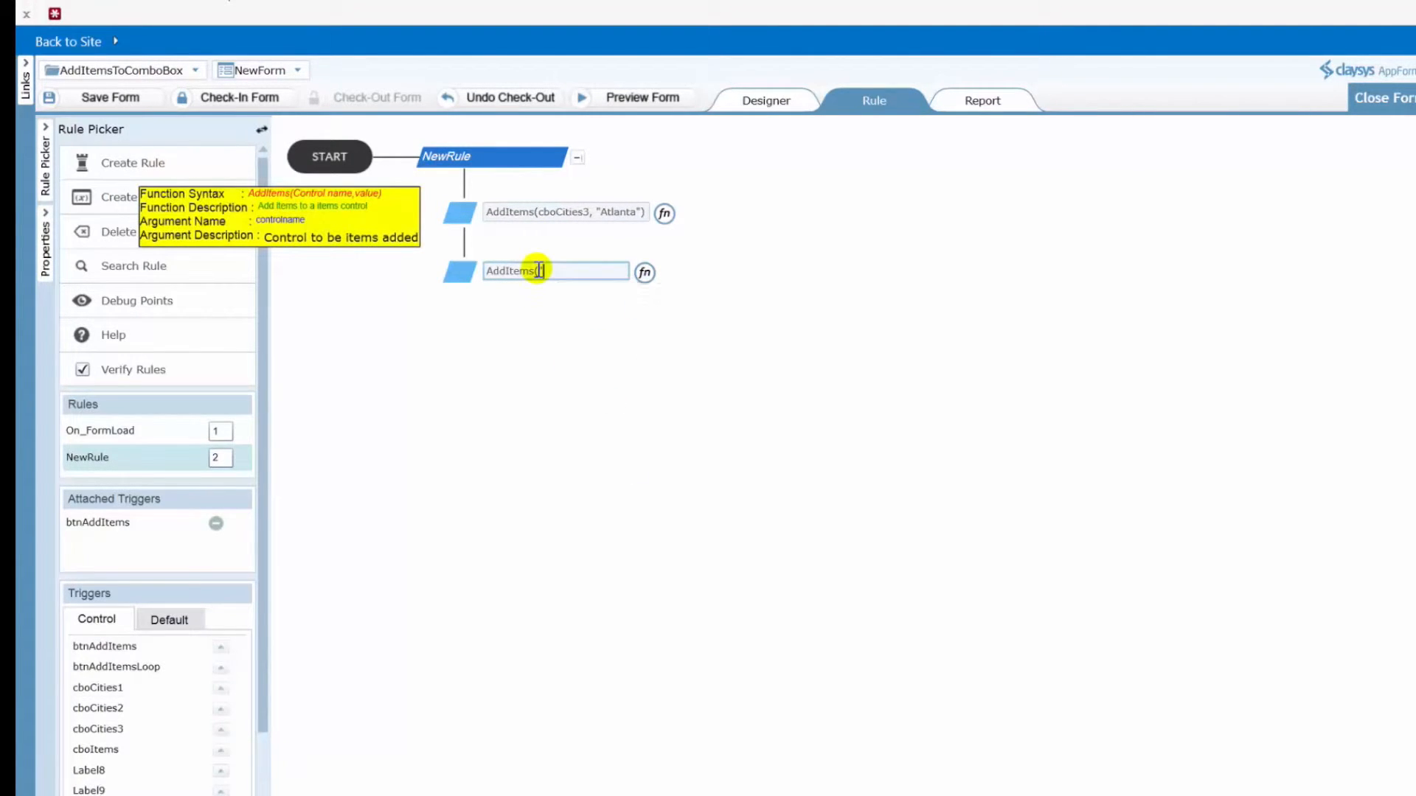
Complete the second AddItems call with cboCities3 as the control and "Baltimore" as the value.
type("cbo")
key("Down")
key("Down")
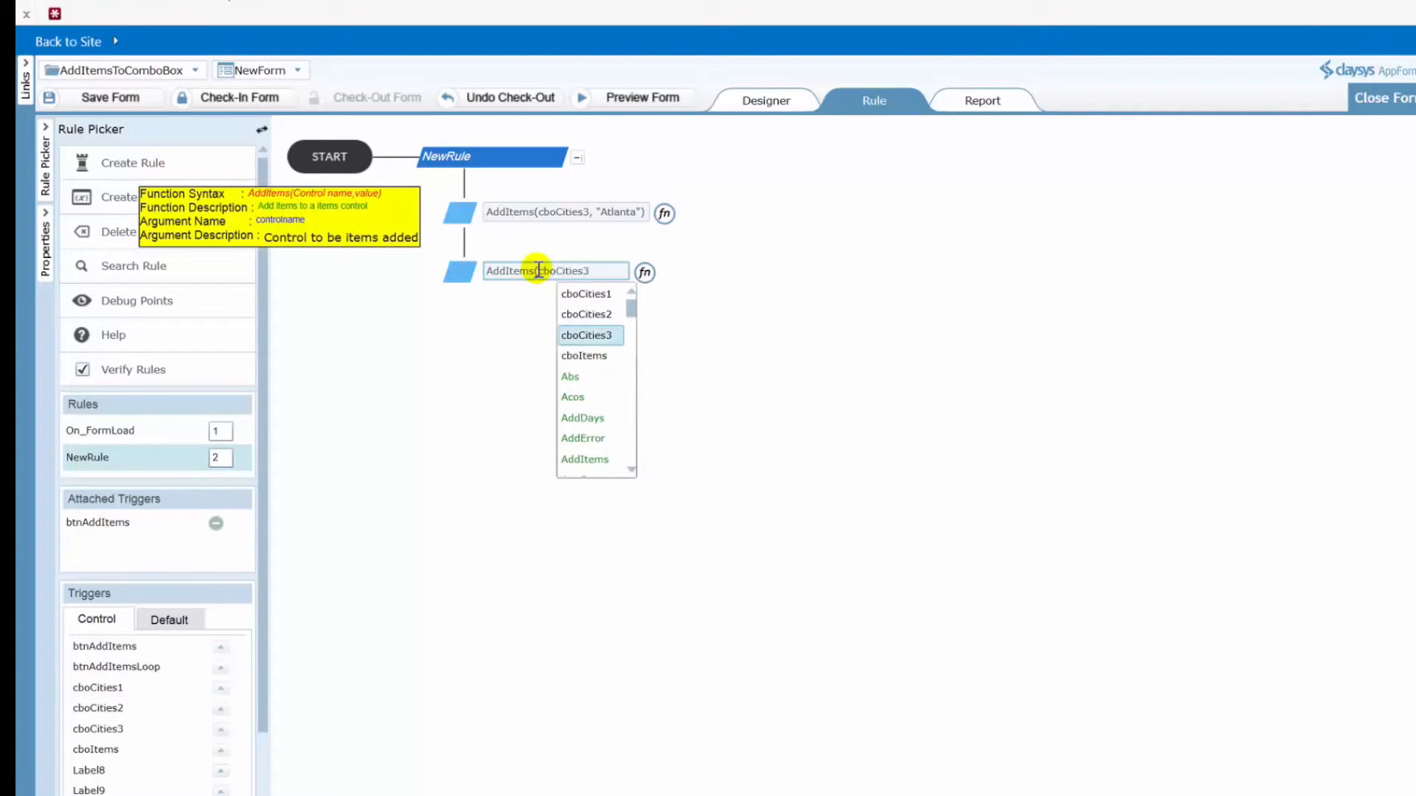
key("Return")
type(", \"Baltimo")
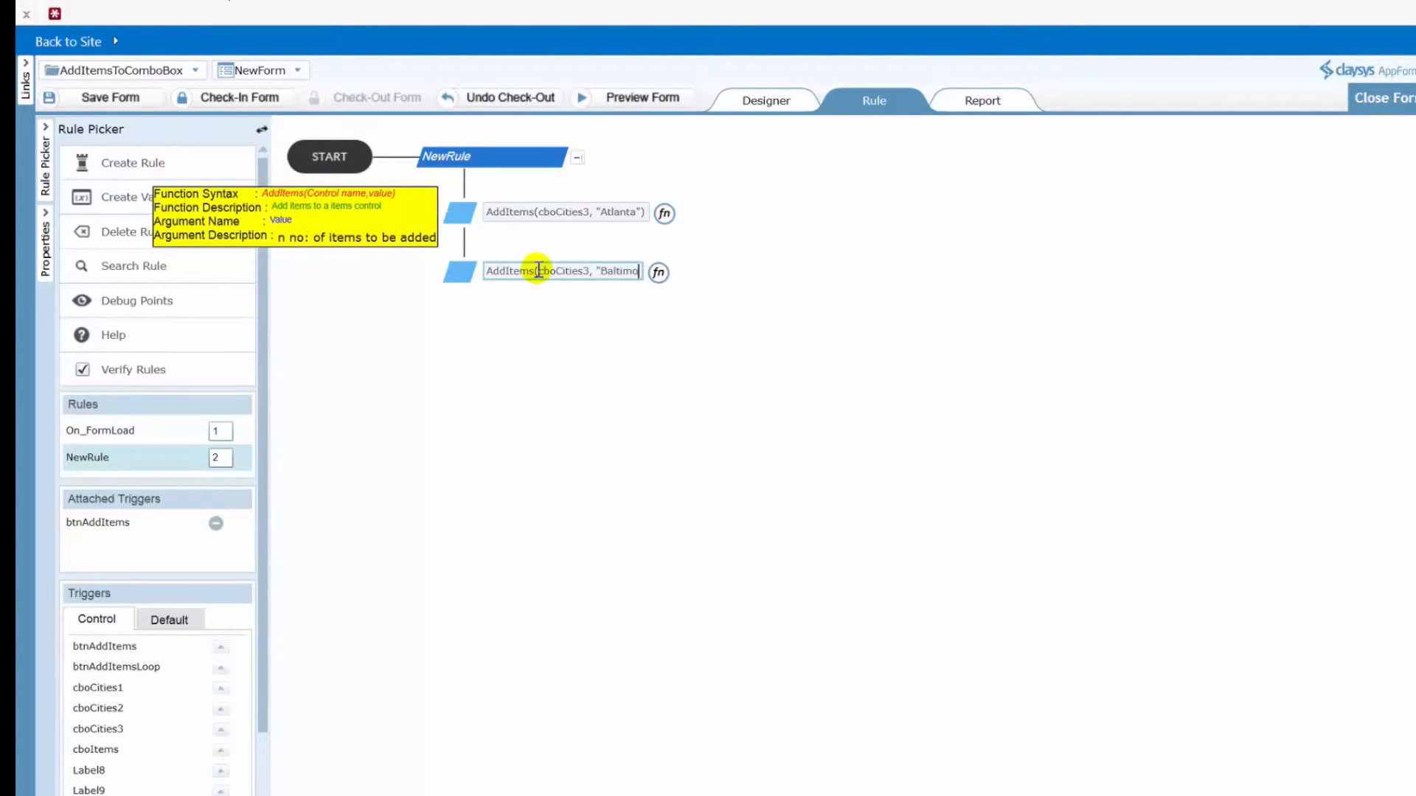
type("re\")")
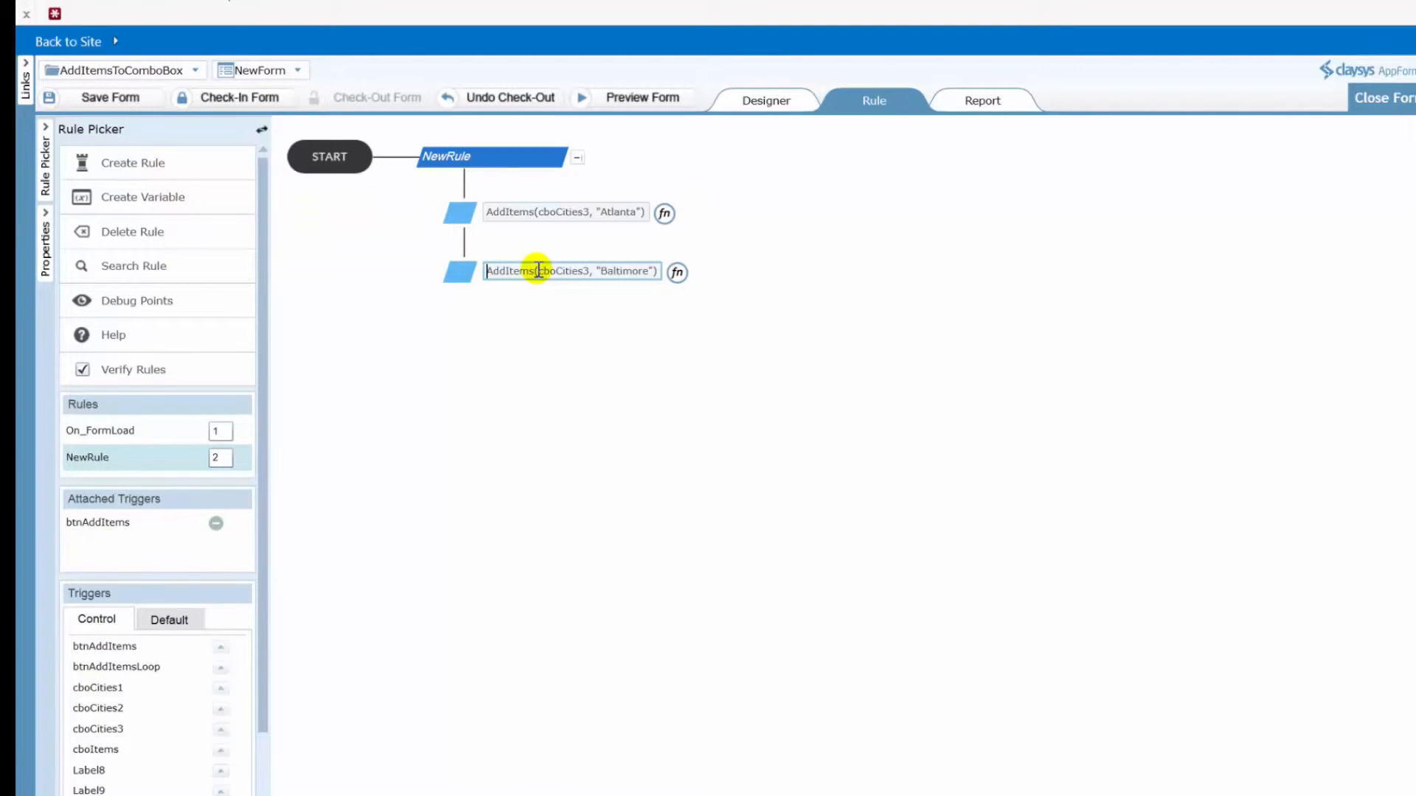
Add a third action to the rule containing AddItems(cboCities3, "Charlotte").
right_click(477, 135)
left_click(538, 189)
left_click(525, 329)
type("Add")
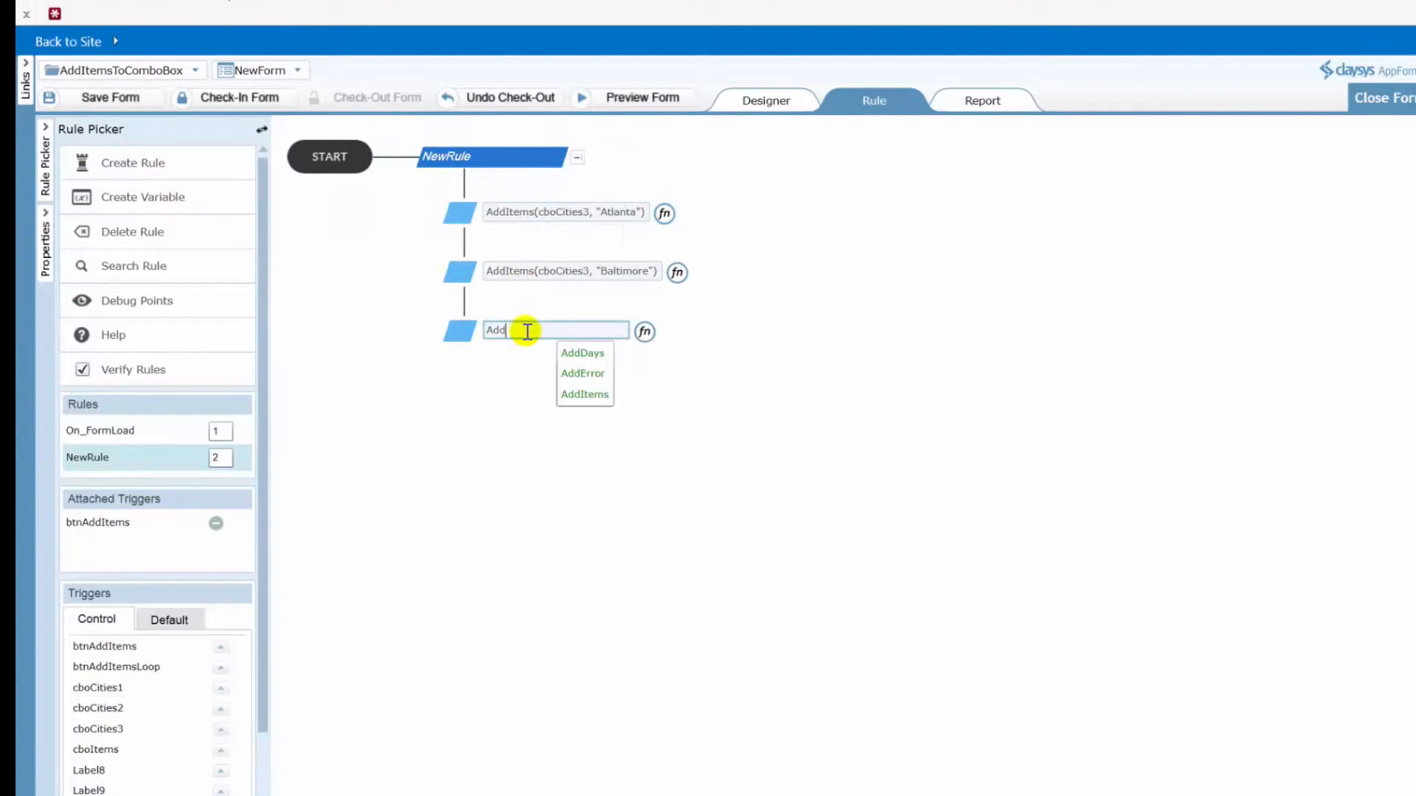
type("Items(cbo")
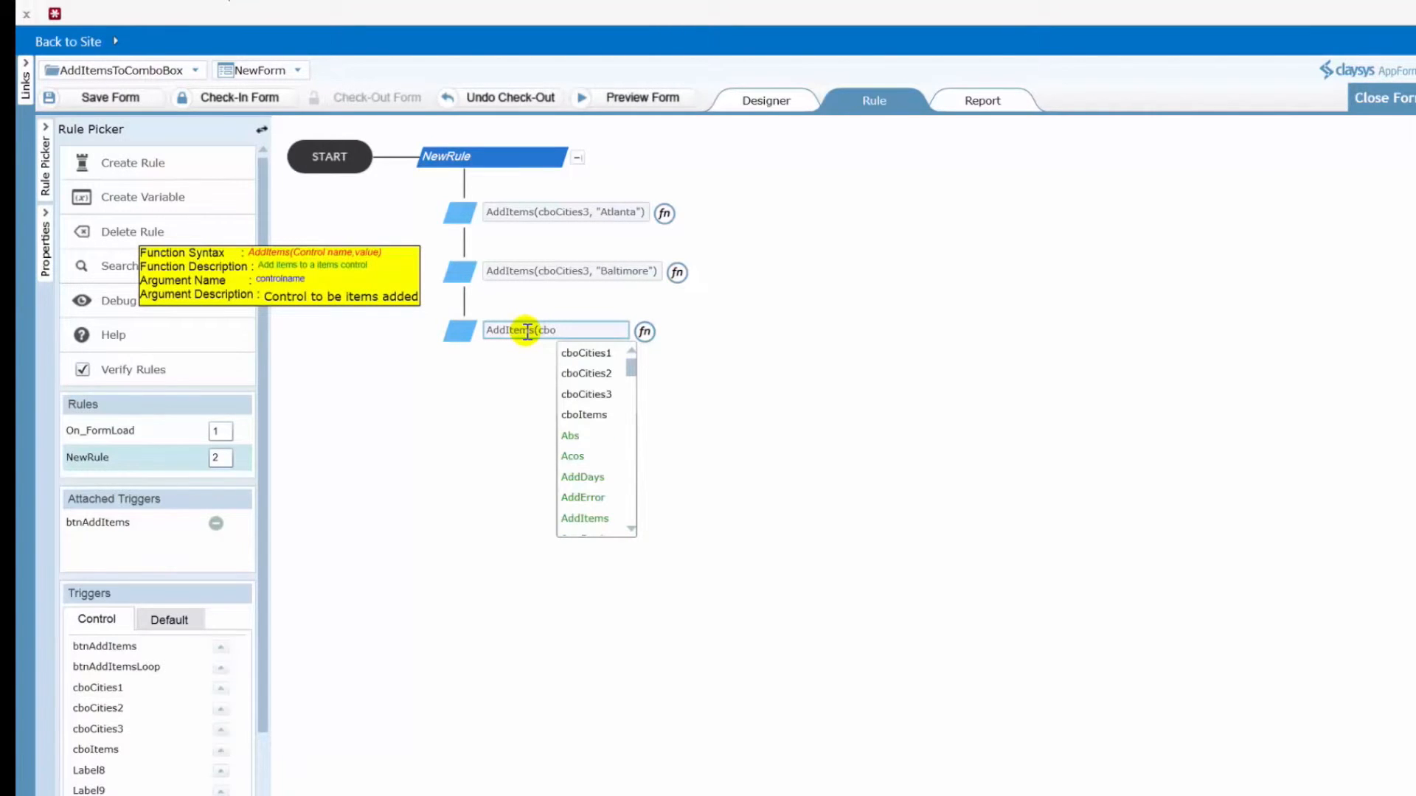
key("Down")
key("Down")
key("Return")
type(", \"Cha")
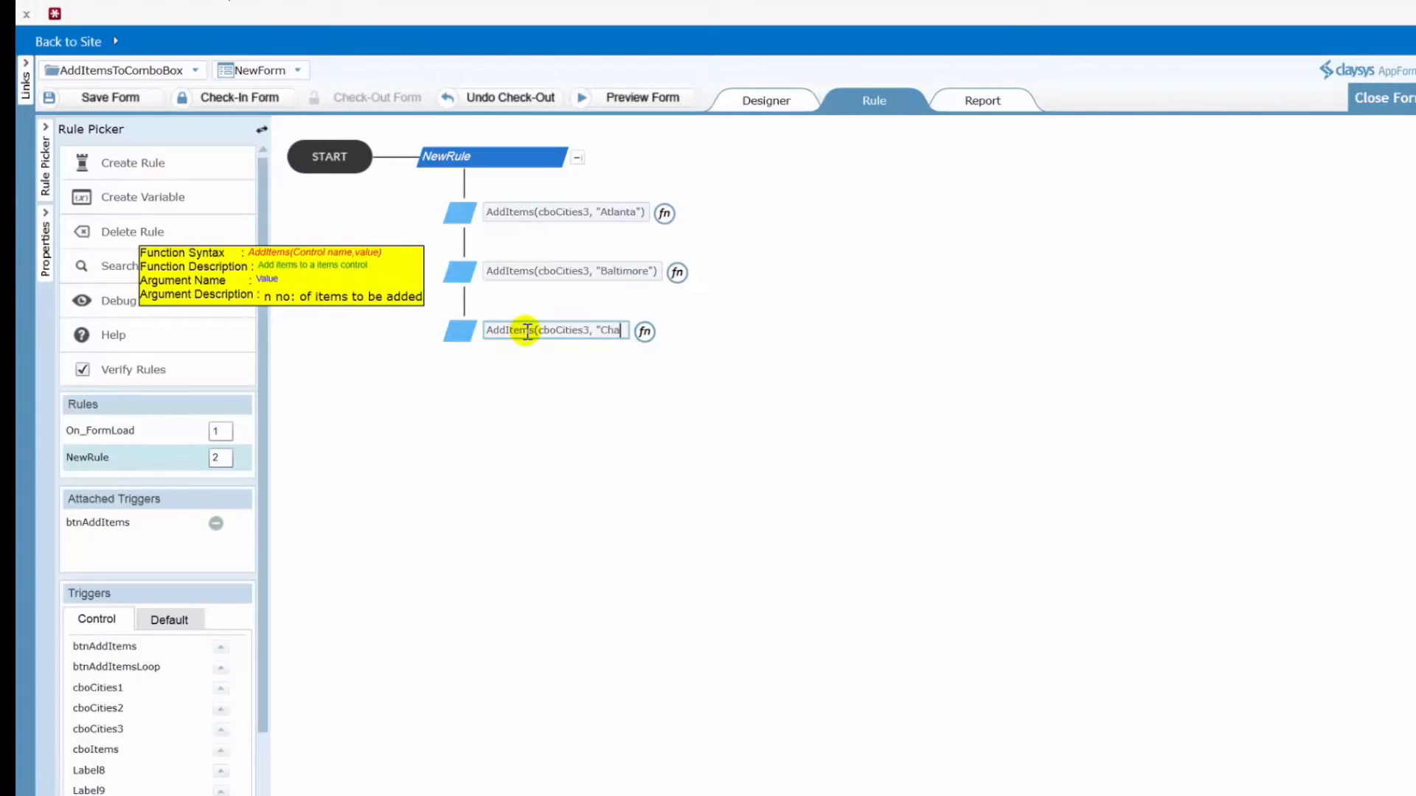
type("rlotte\")")
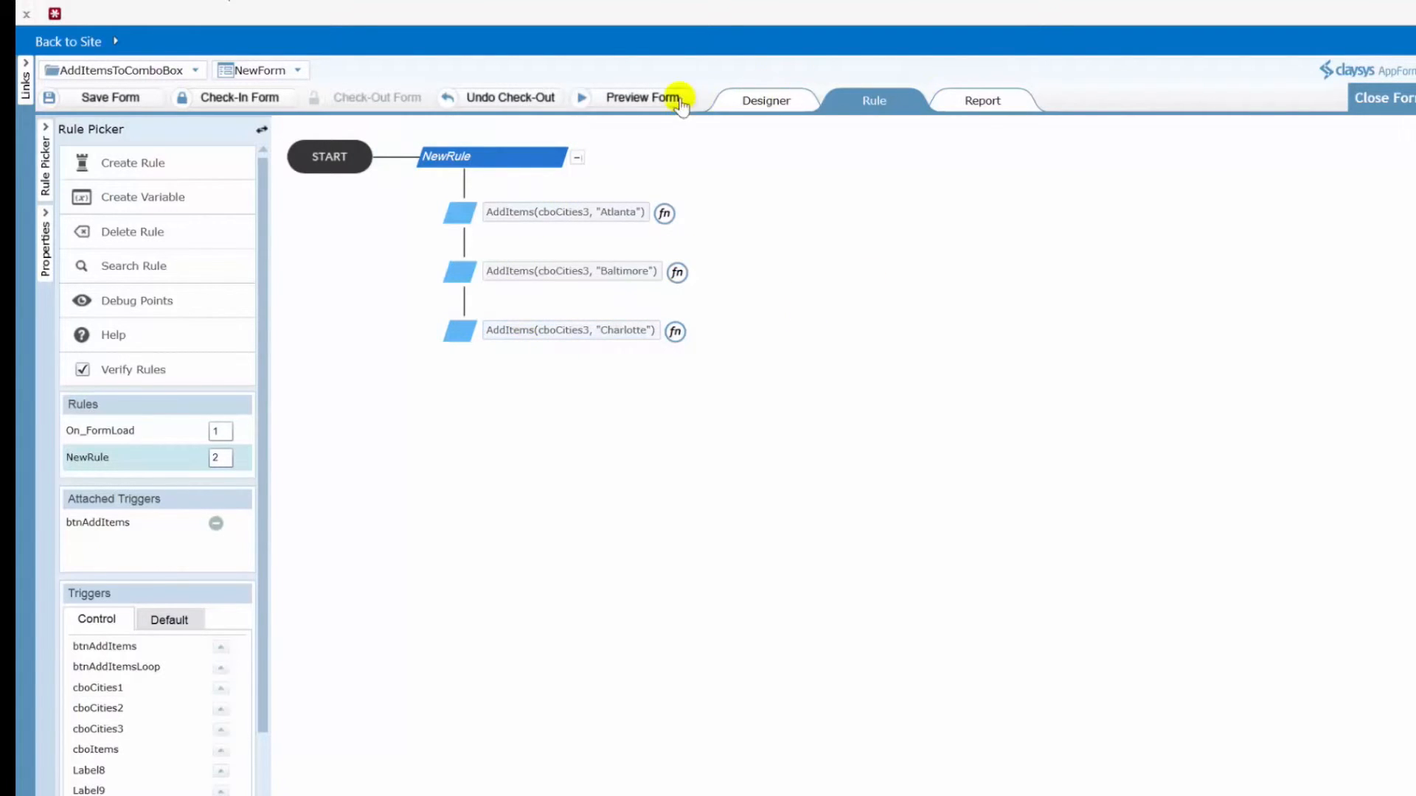
Preview the form with the new rule and check the manual and datasource combo boxes again.
left_click(651, 104)
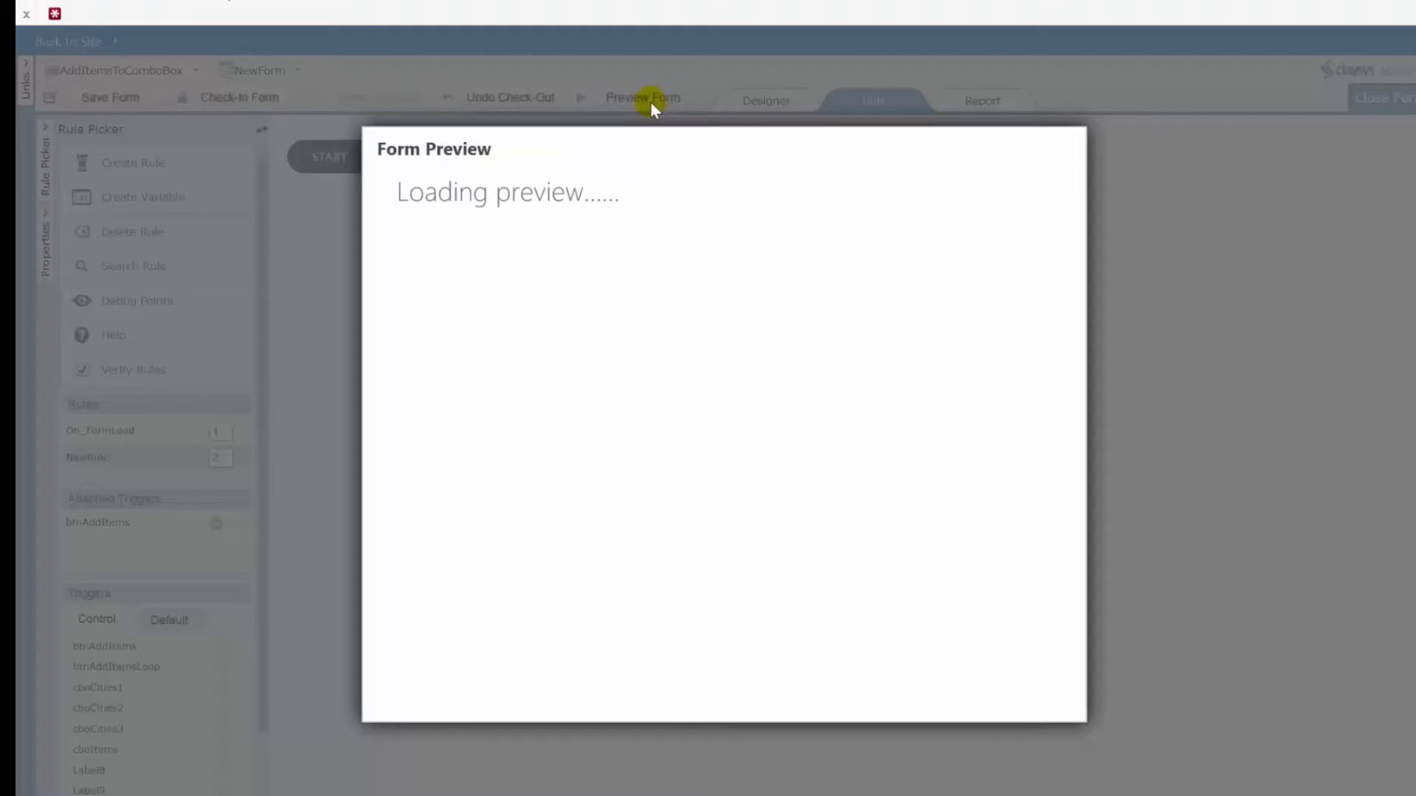
left_click(659, 216)
left_click(657, 214)
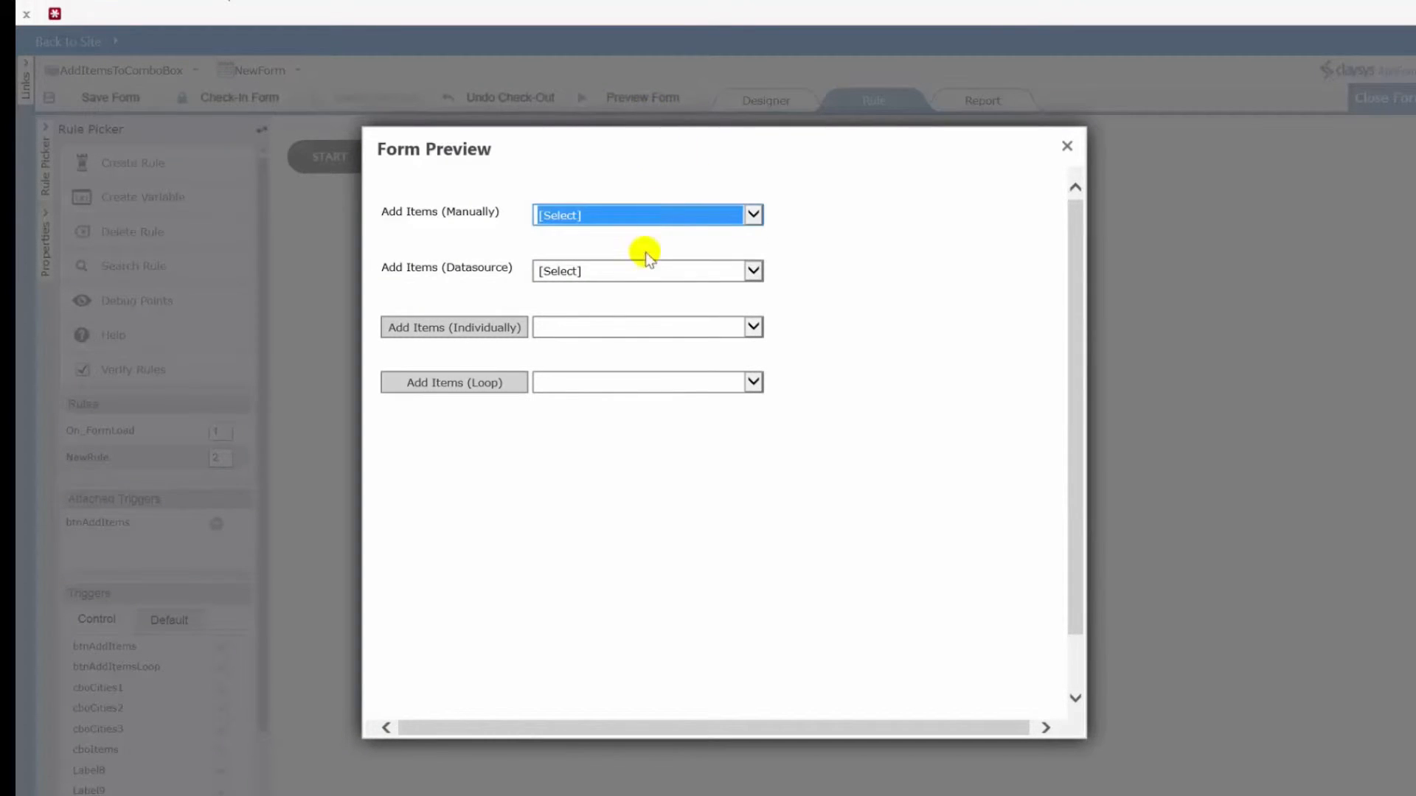
left_click(632, 271)
left_click(632, 271)
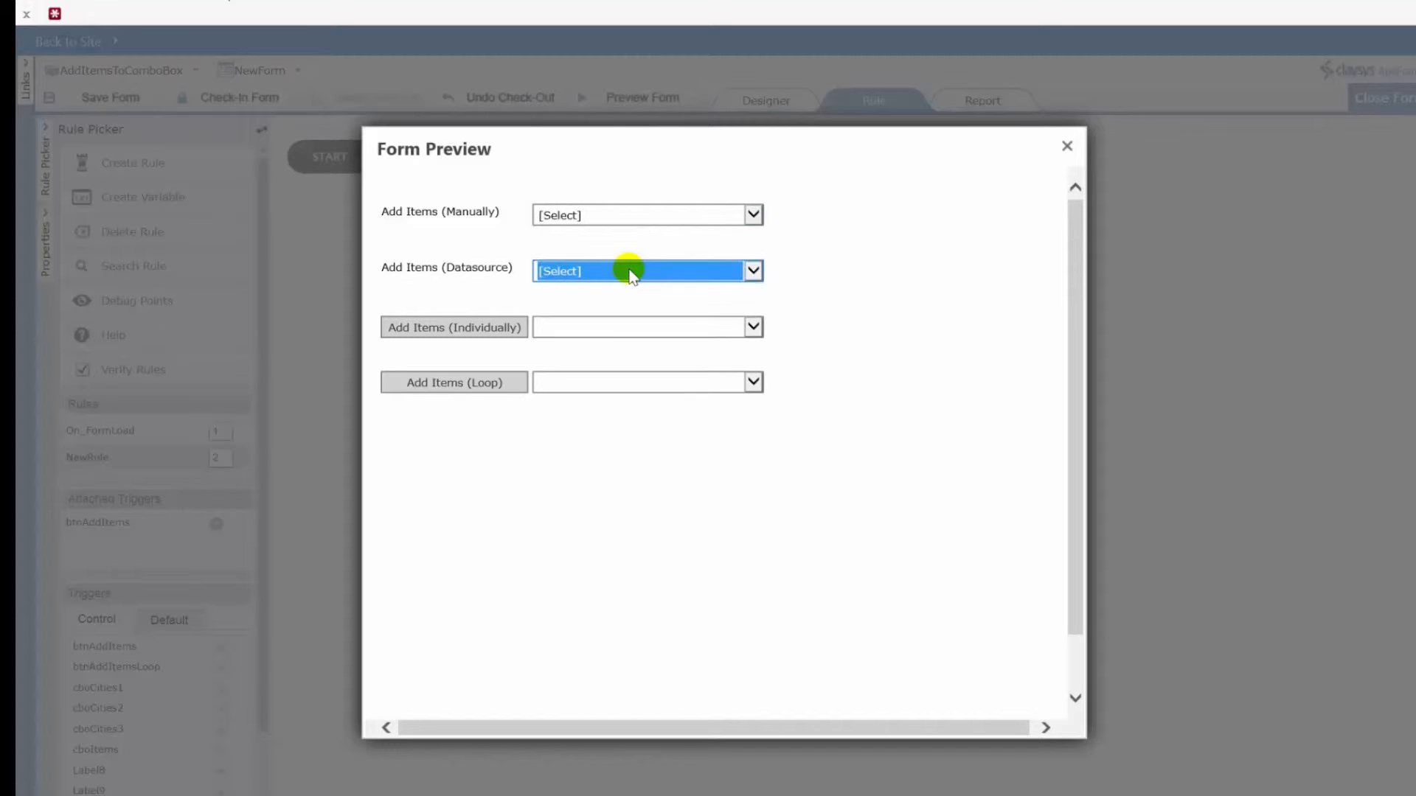
Run Add Items (Individually) in the preview and compare its combo box list with the manual one.
left_click(451, 327)
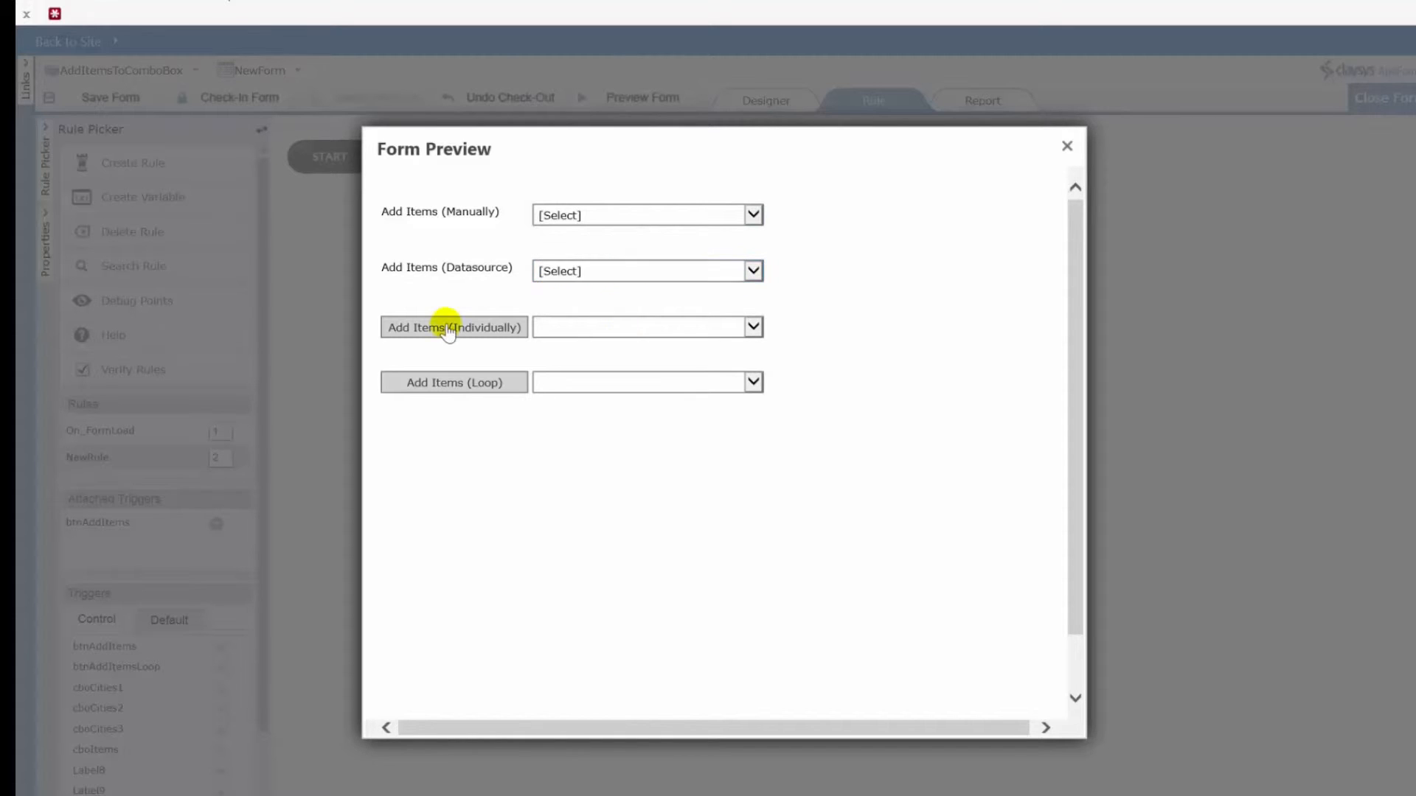
left_click(701, 330)
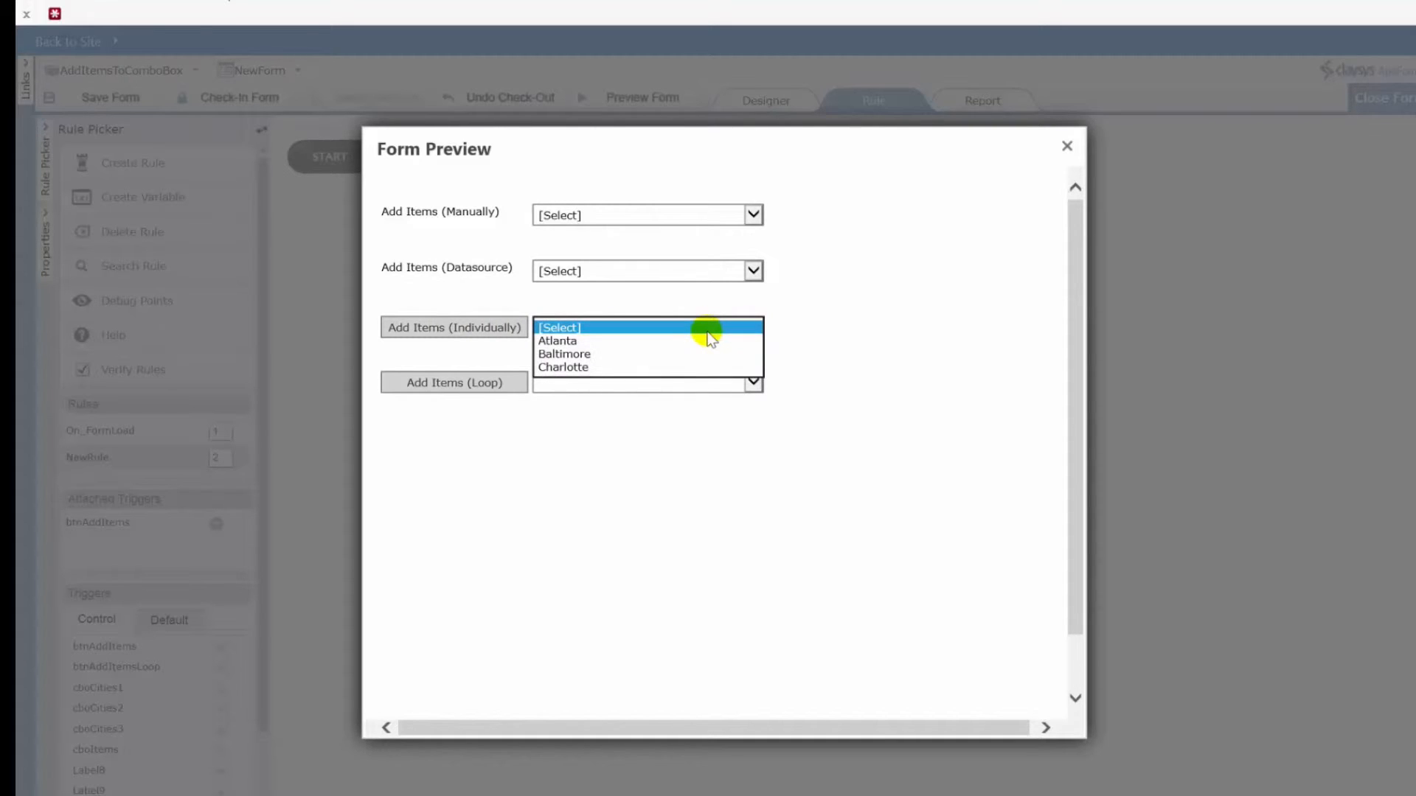
left_click(913, 305)
left_click(721, 334)
left_click(716, 331)
left_click(696, 214)
left_click(696, 215)
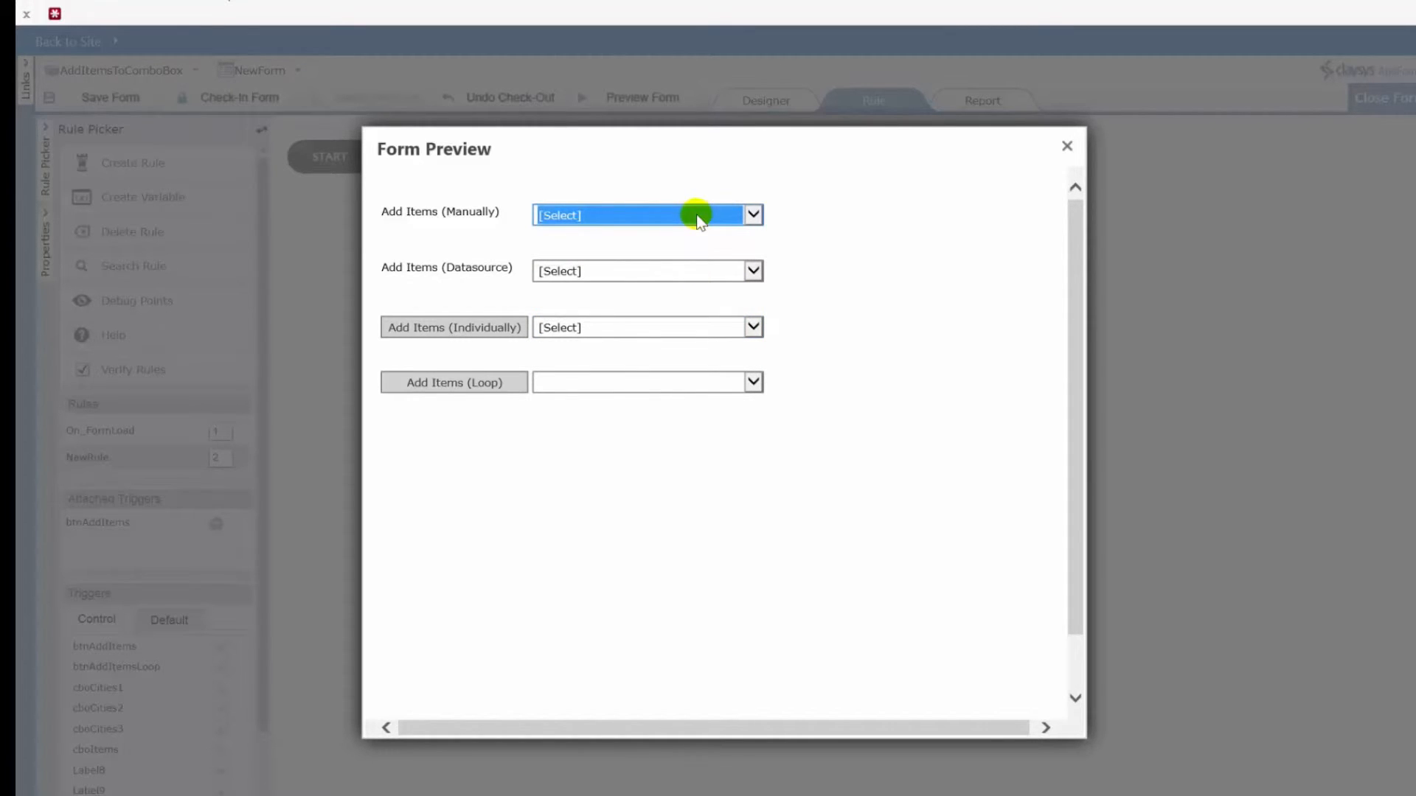
Close the form preview and create a new rule for the Add Items (Loop) button in the form designer.
left_click(1066, 146)
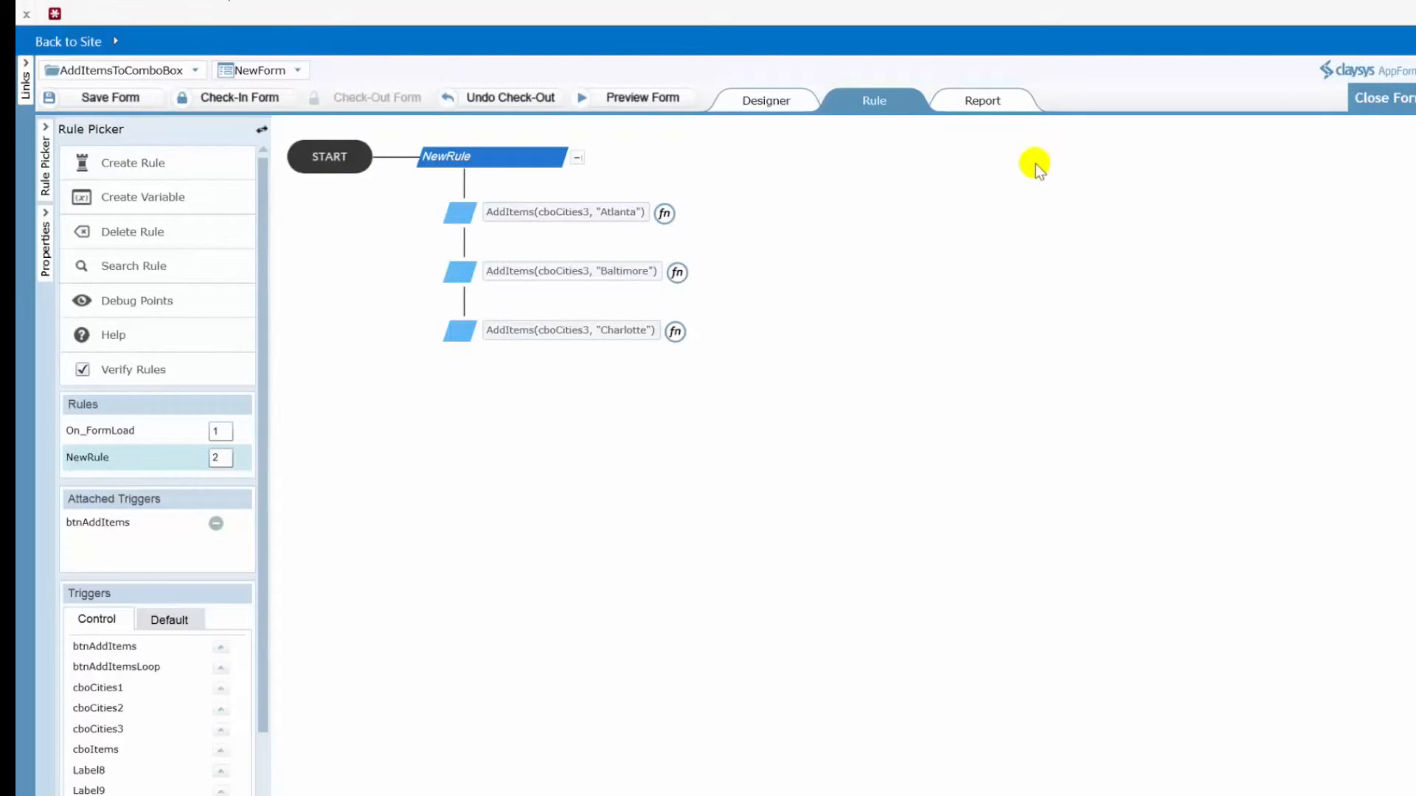
left_click(752, 103)
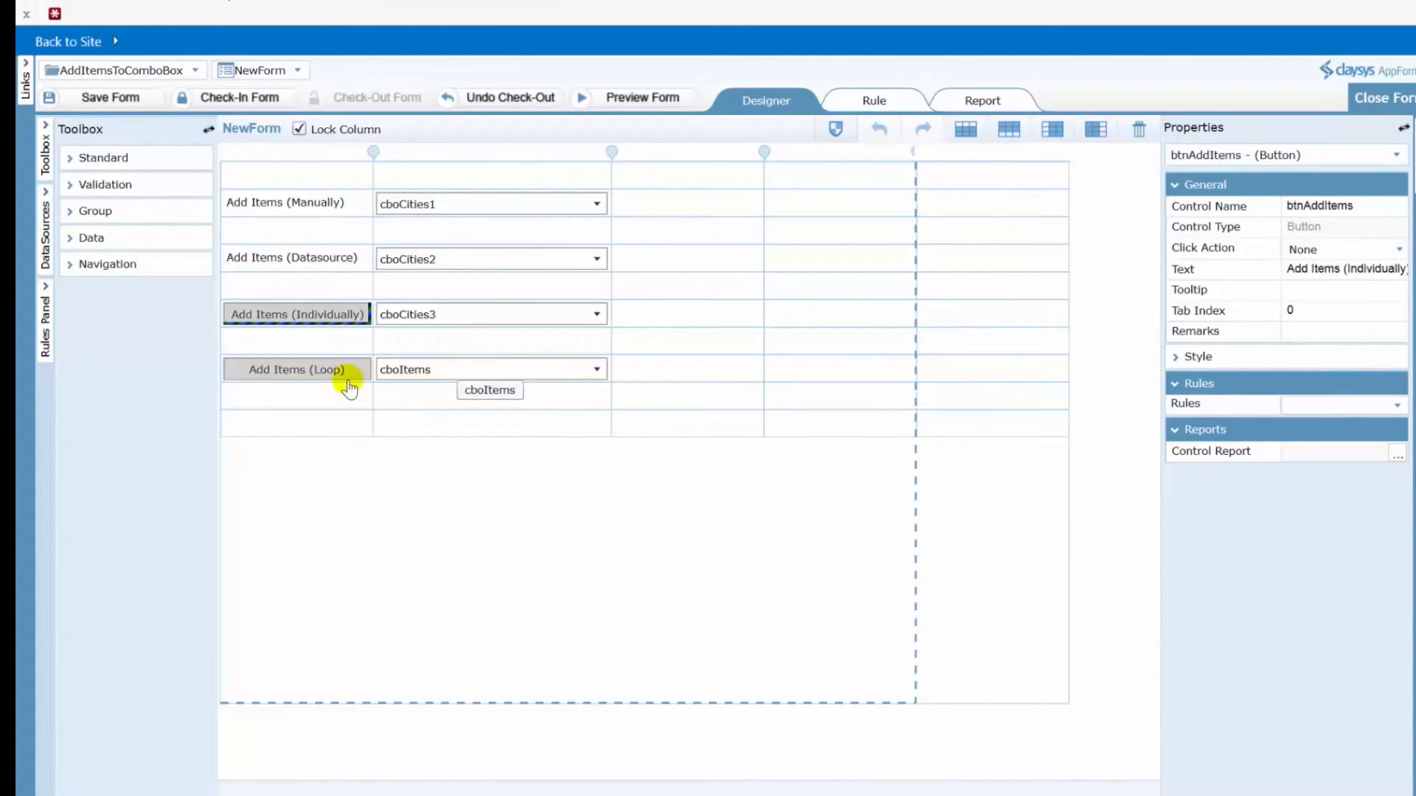
left_click(303, 373)
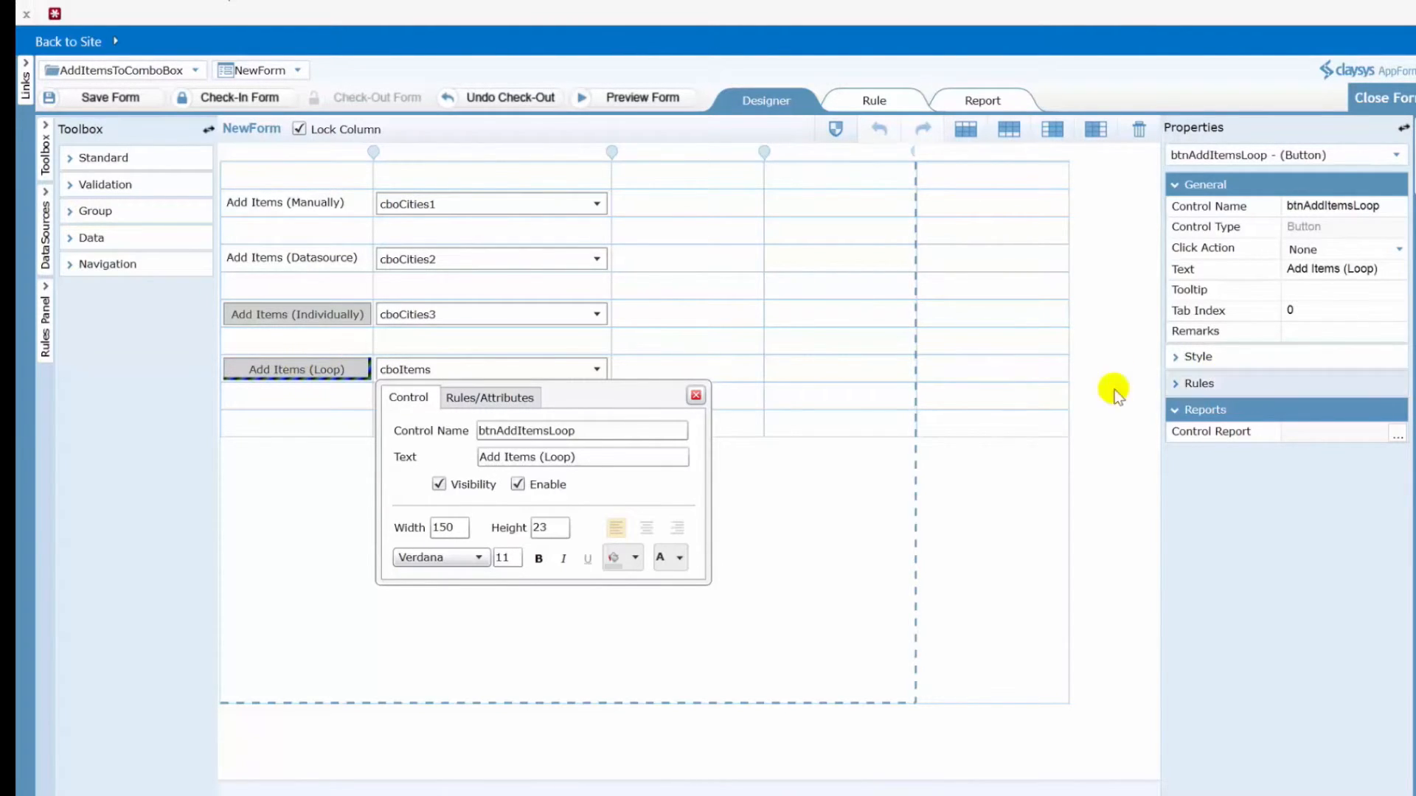
left_click(1279, 384)
left_click(1329, 404)
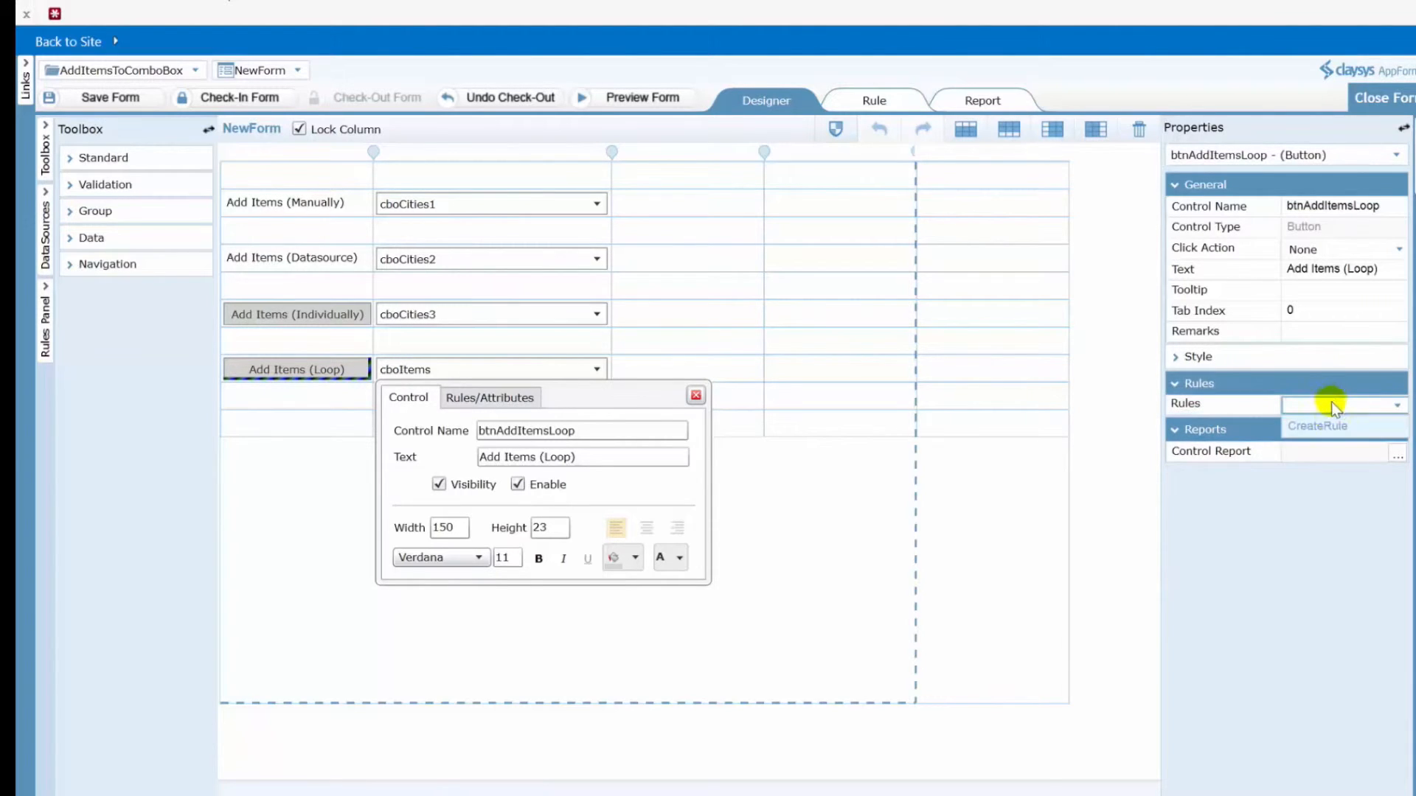
left_click(1320, 426)
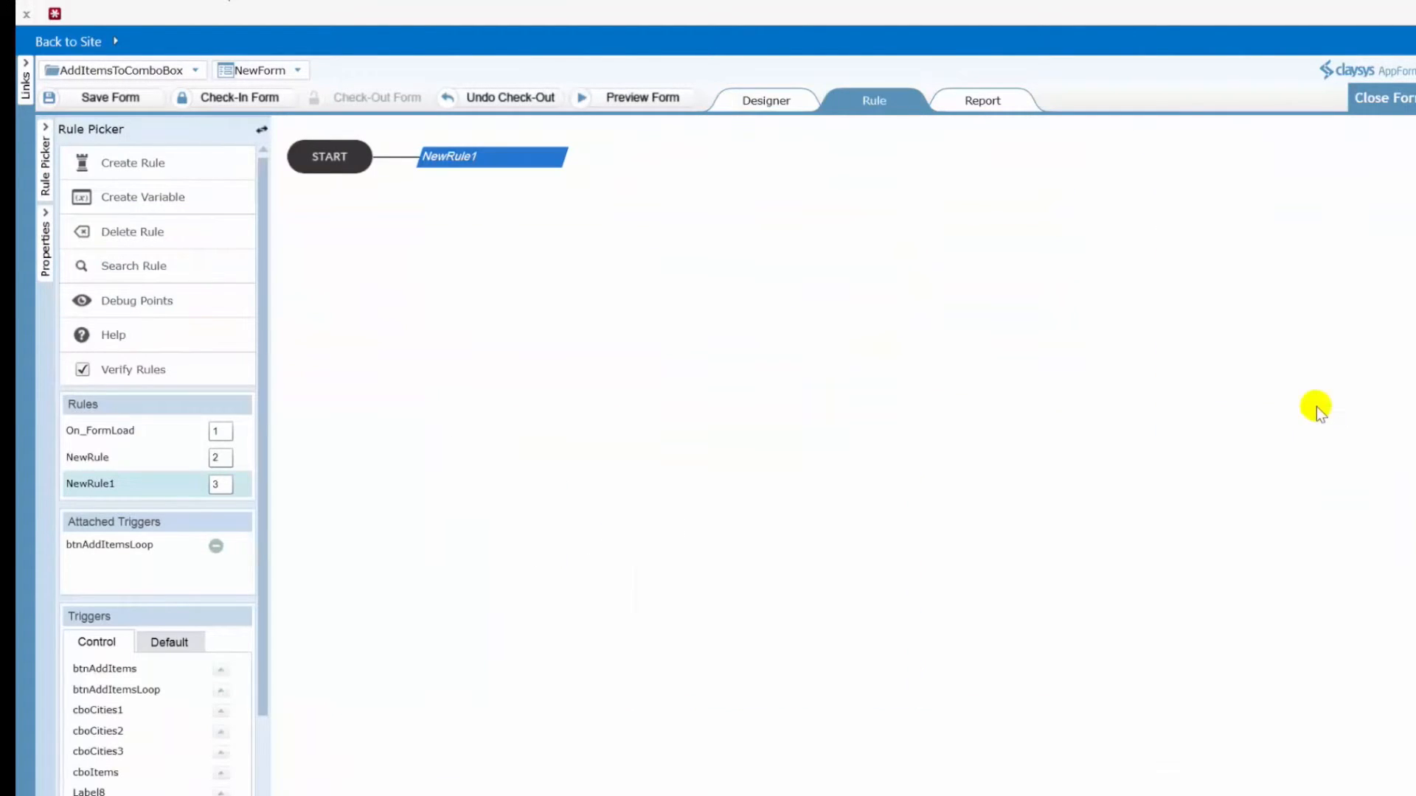
left_click_drag(496, 156, 379, 150)
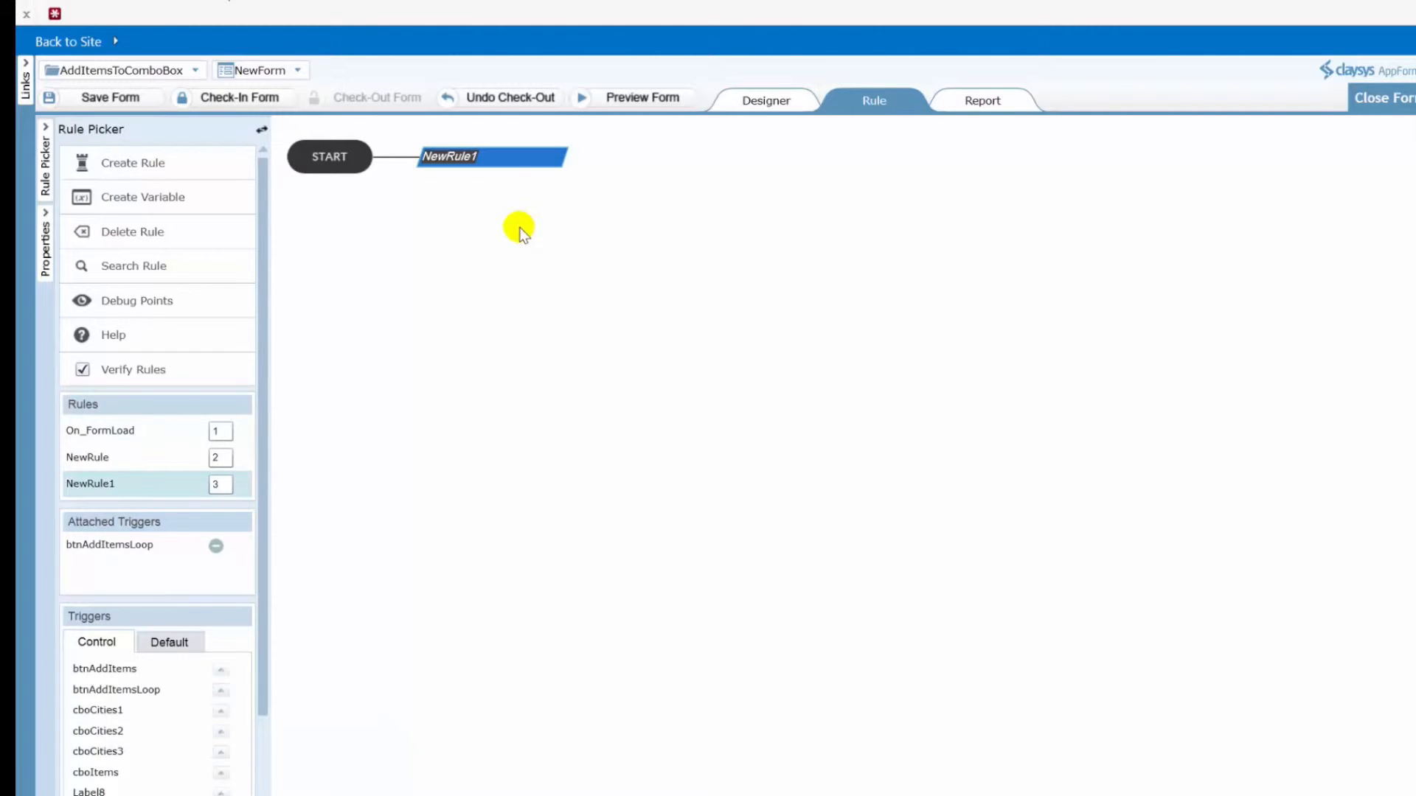
left_click(157, 205)
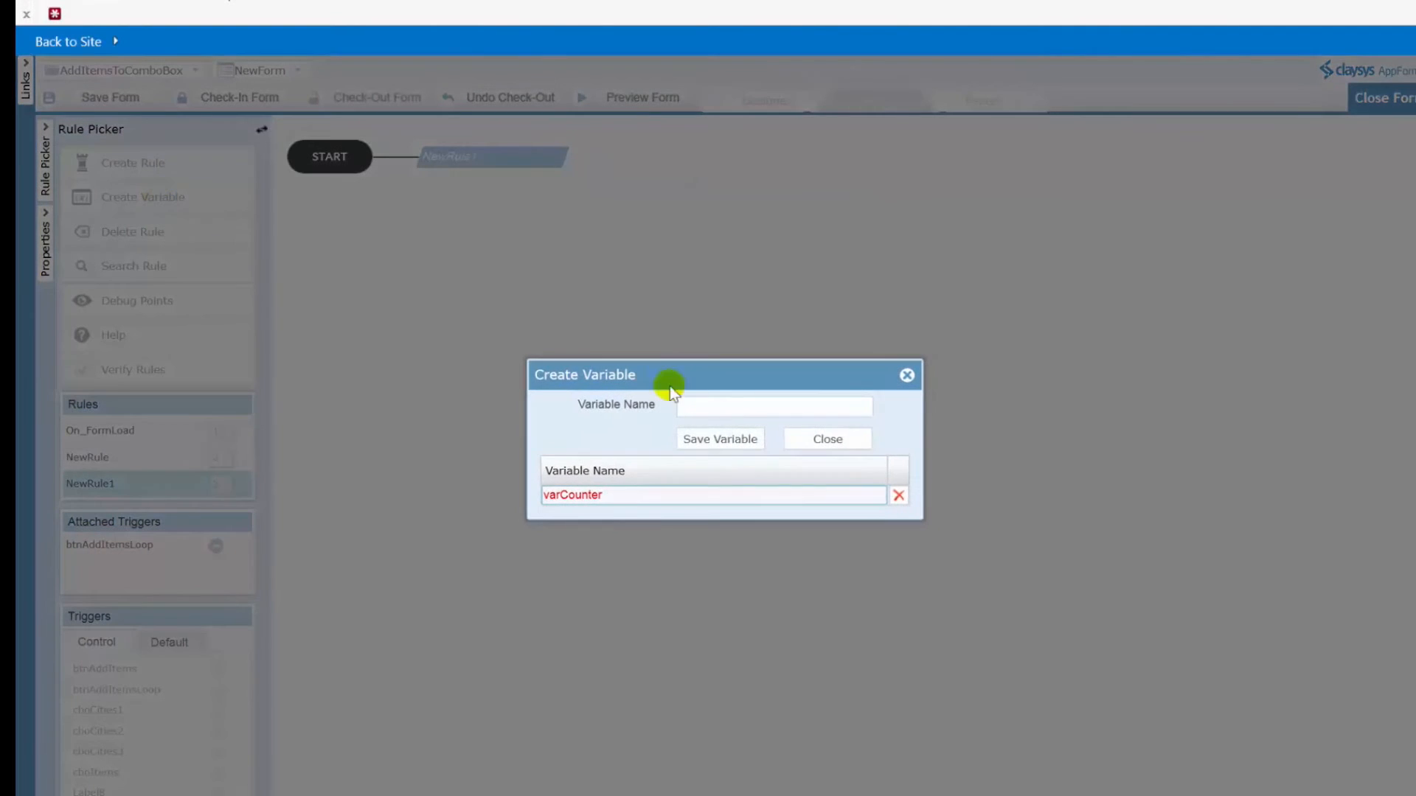
left_click(623, 493)
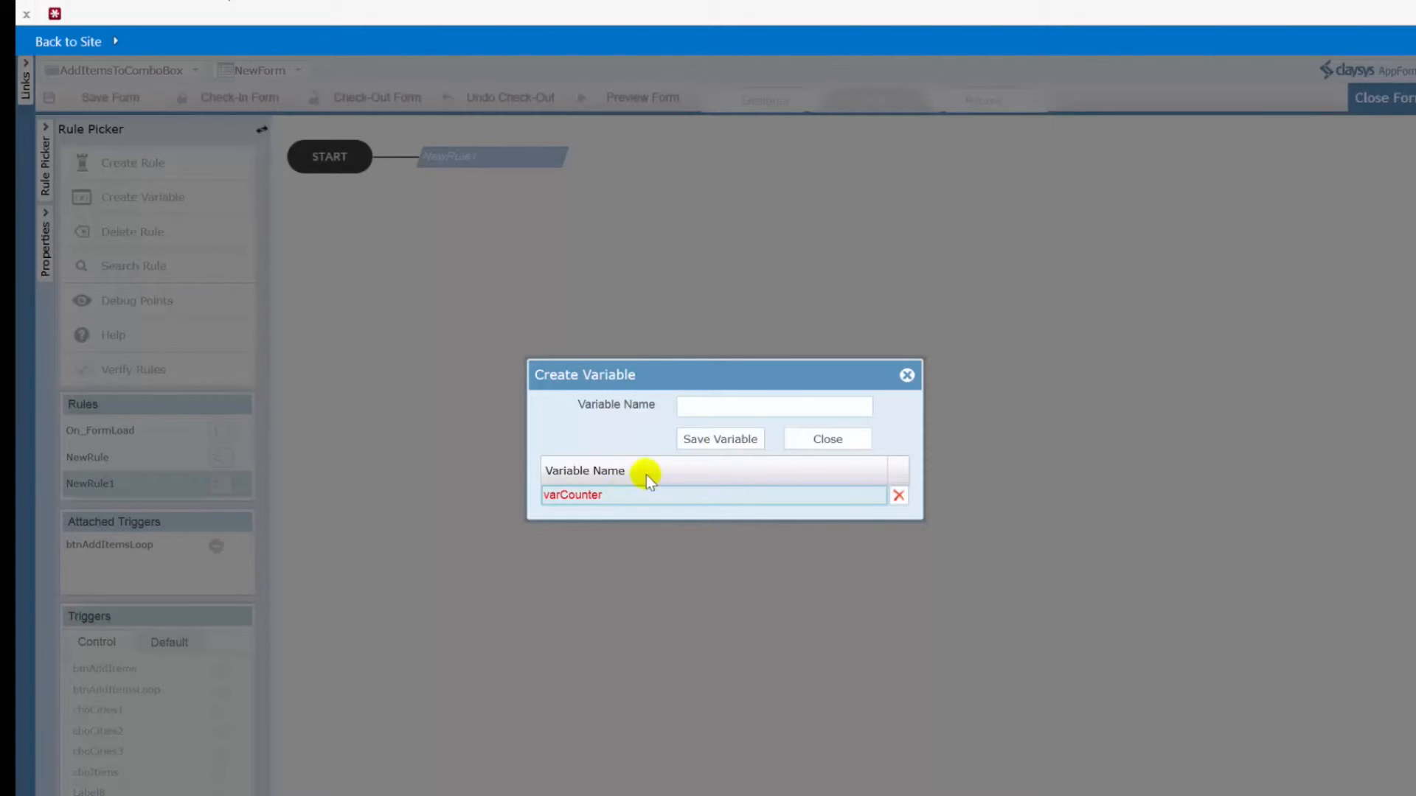
left_click(732, 407)
type("iCoun")
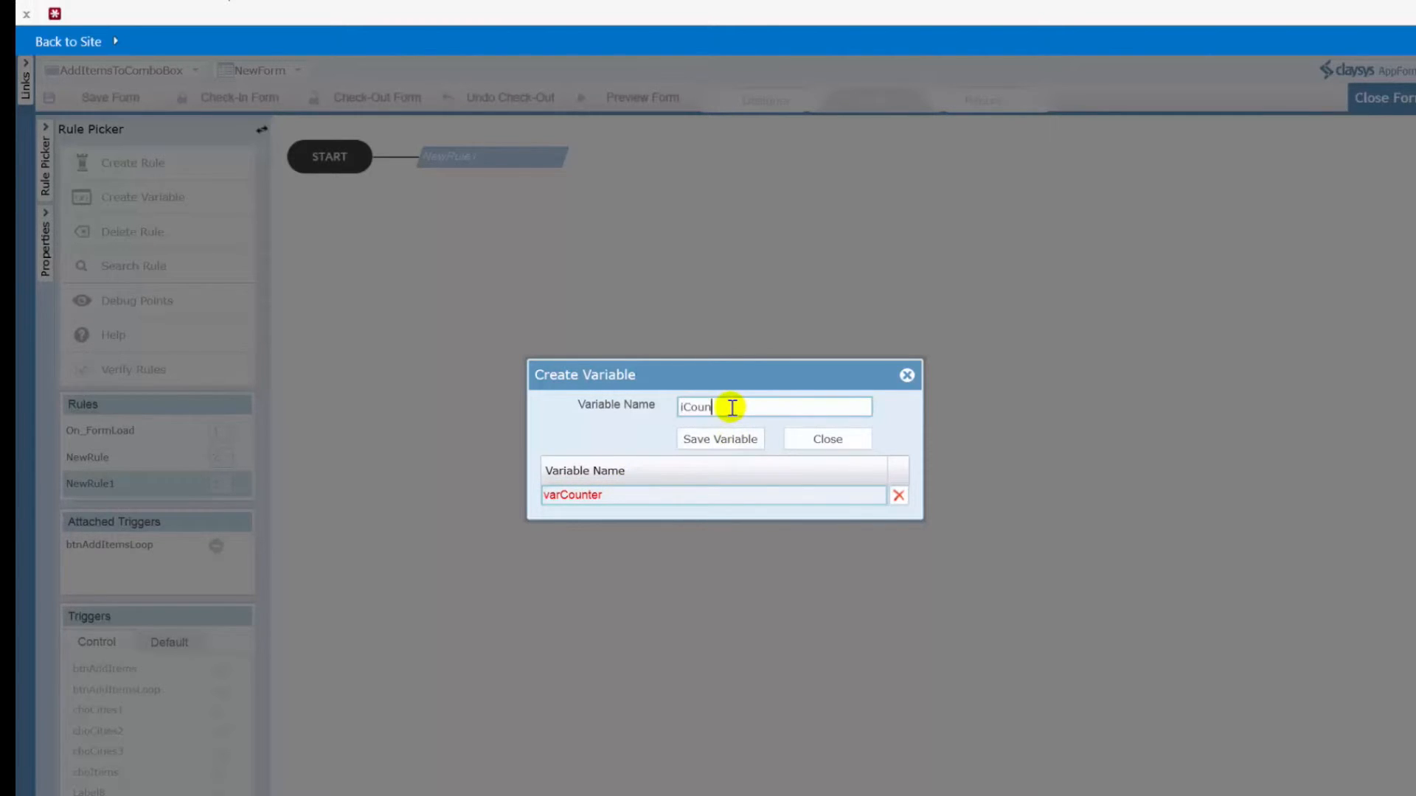
type("ter")
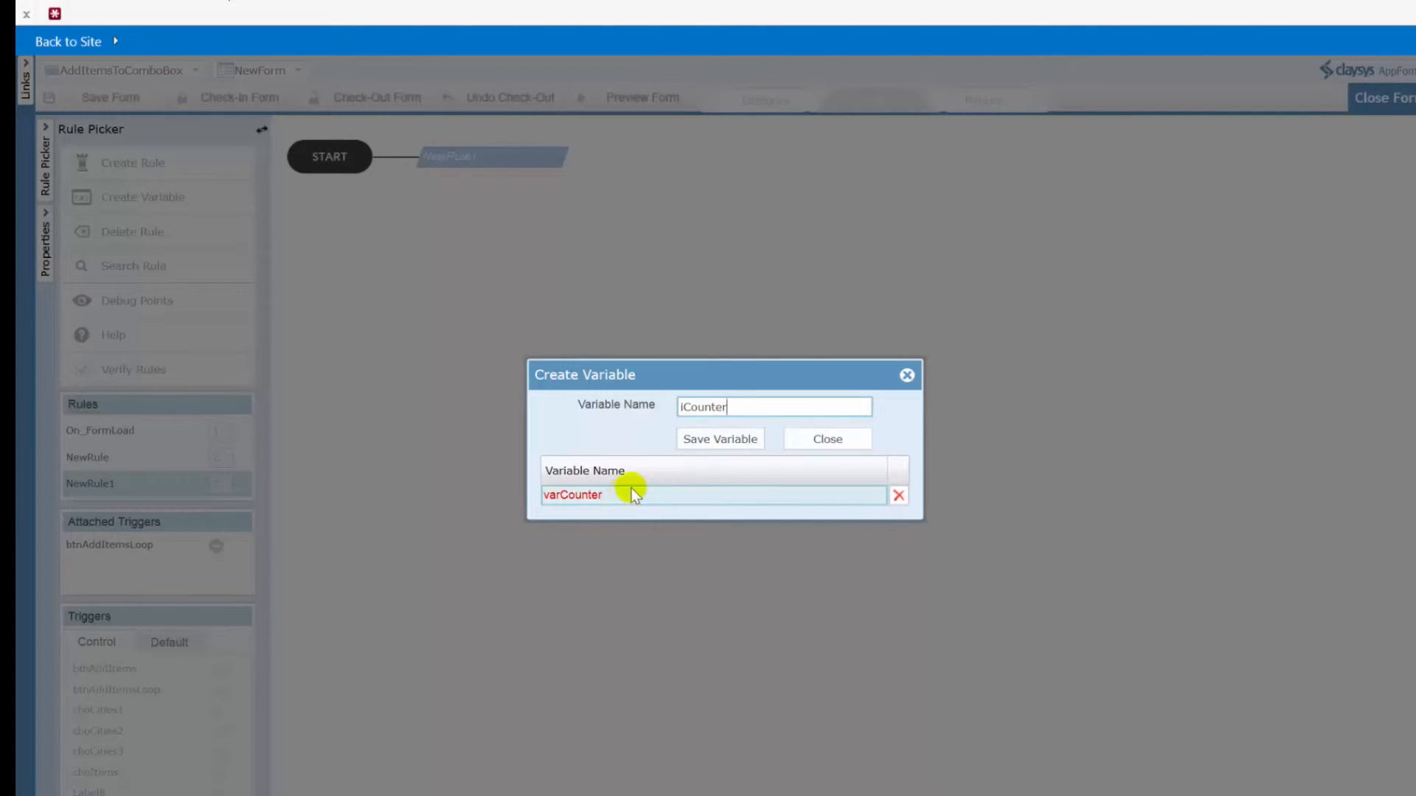
left_click(834, 439)
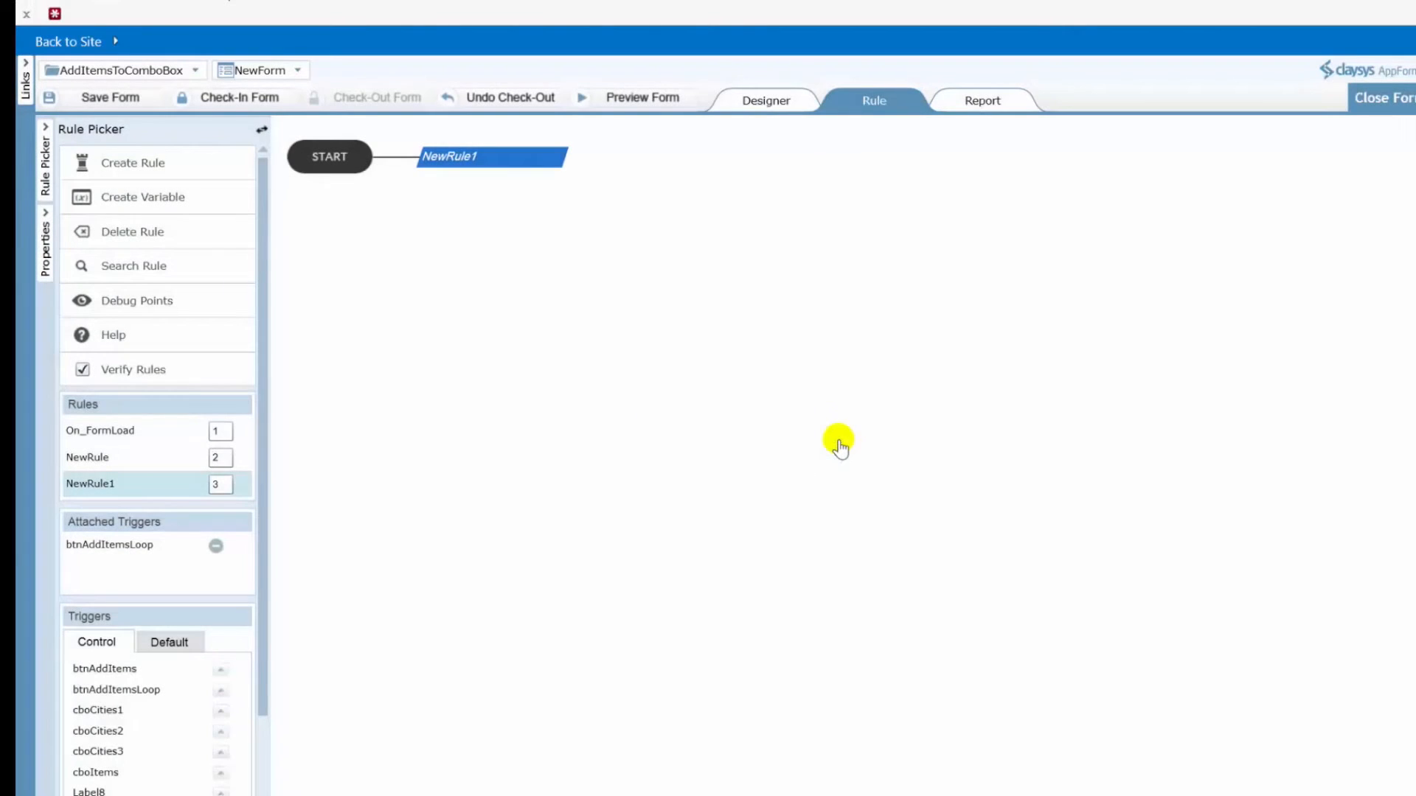
Add an action to the loop button's rule that initializes the counter with varCounter=1.
right_click(540, 140)
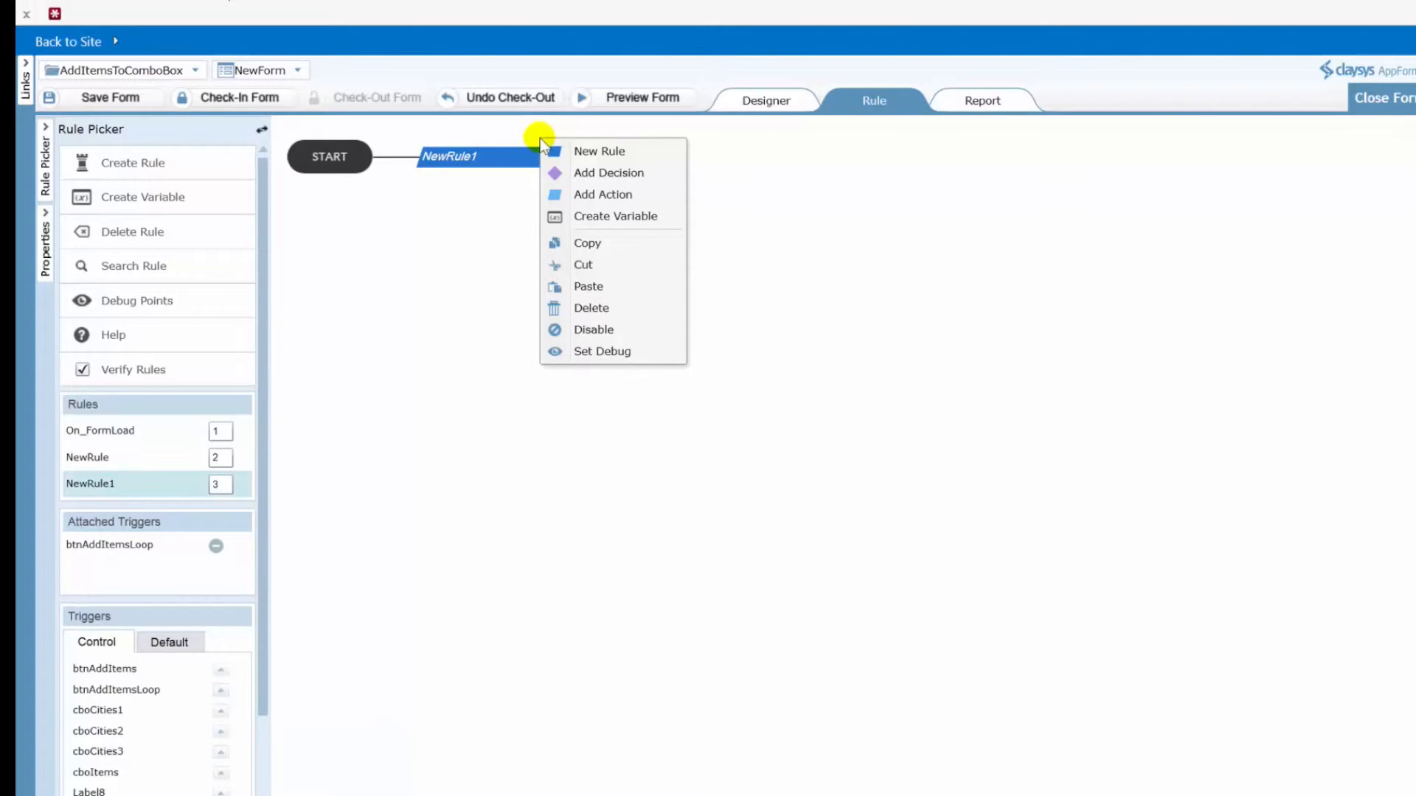
left_click(602, 194)
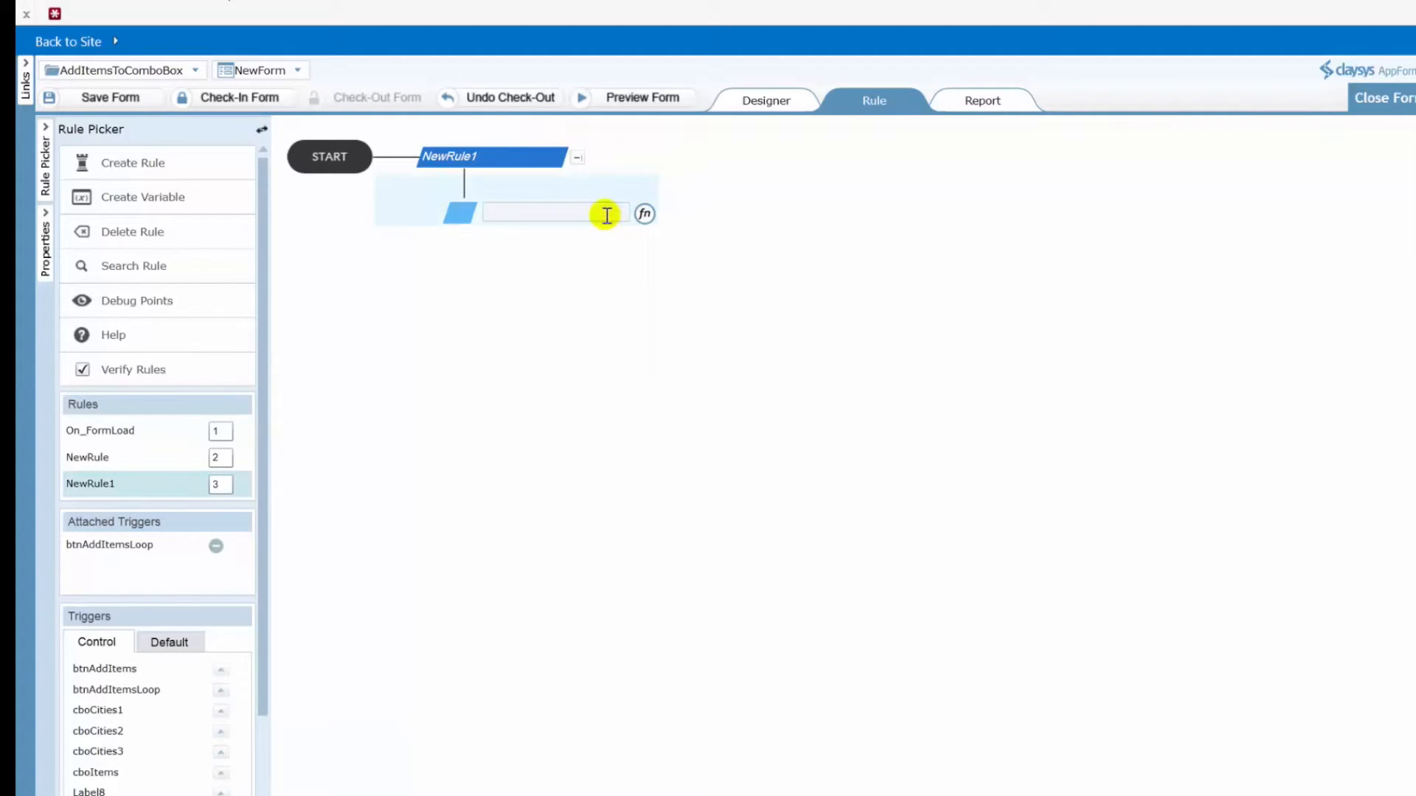
type("Var")
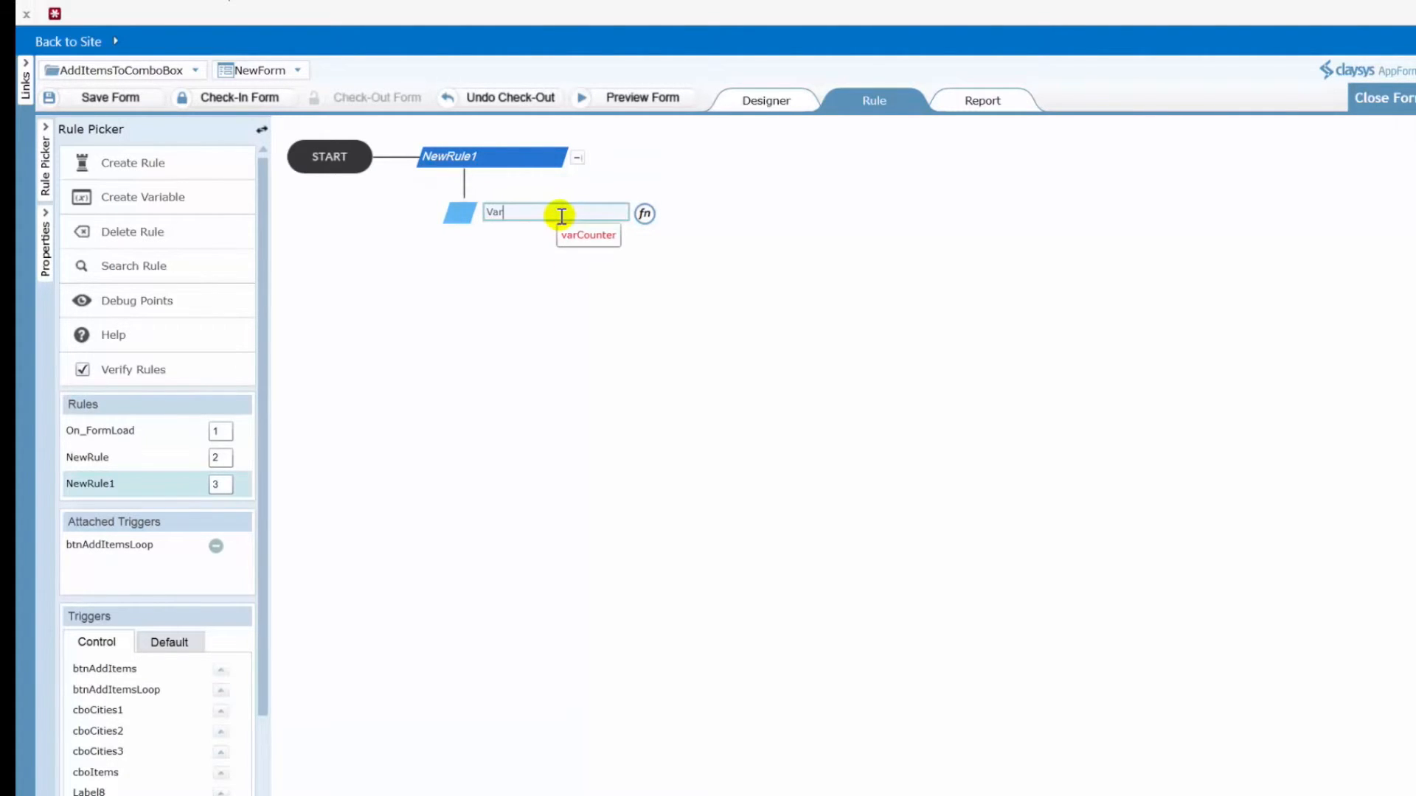
key("Down")
type("=1")
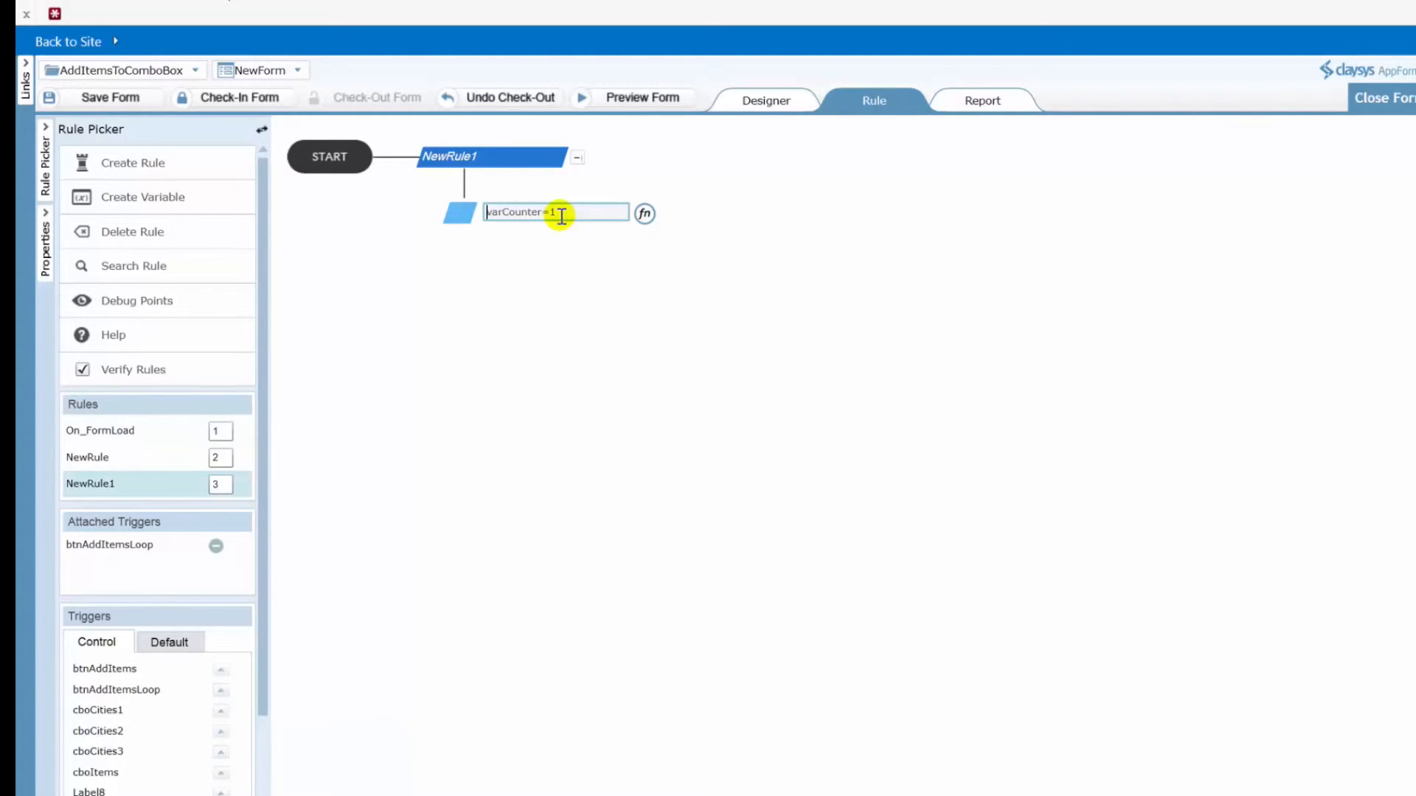
Add a decision below the counter initialization with the condition varCounter<=3.
right_click(528, 131)
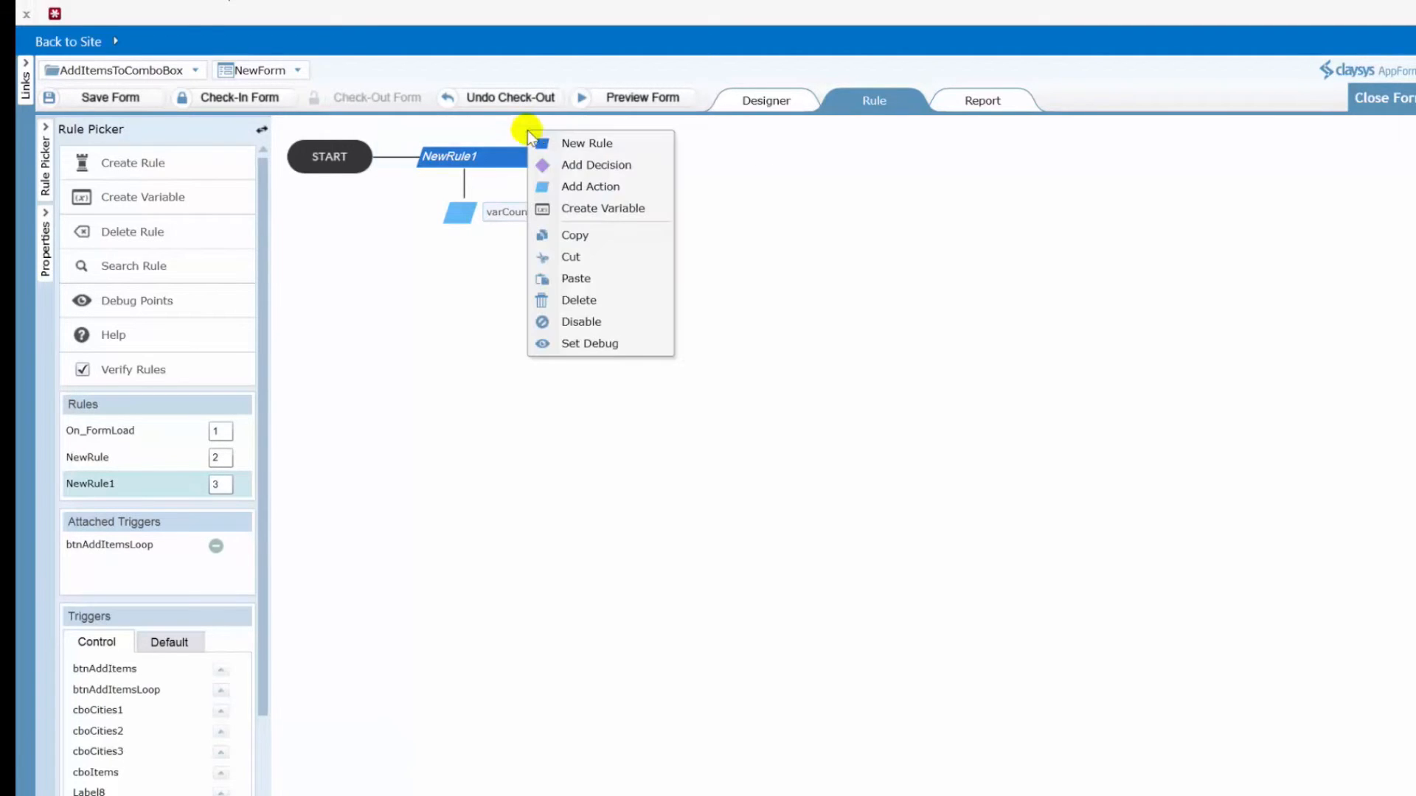
left_click(564, 163)
type("varCounter")
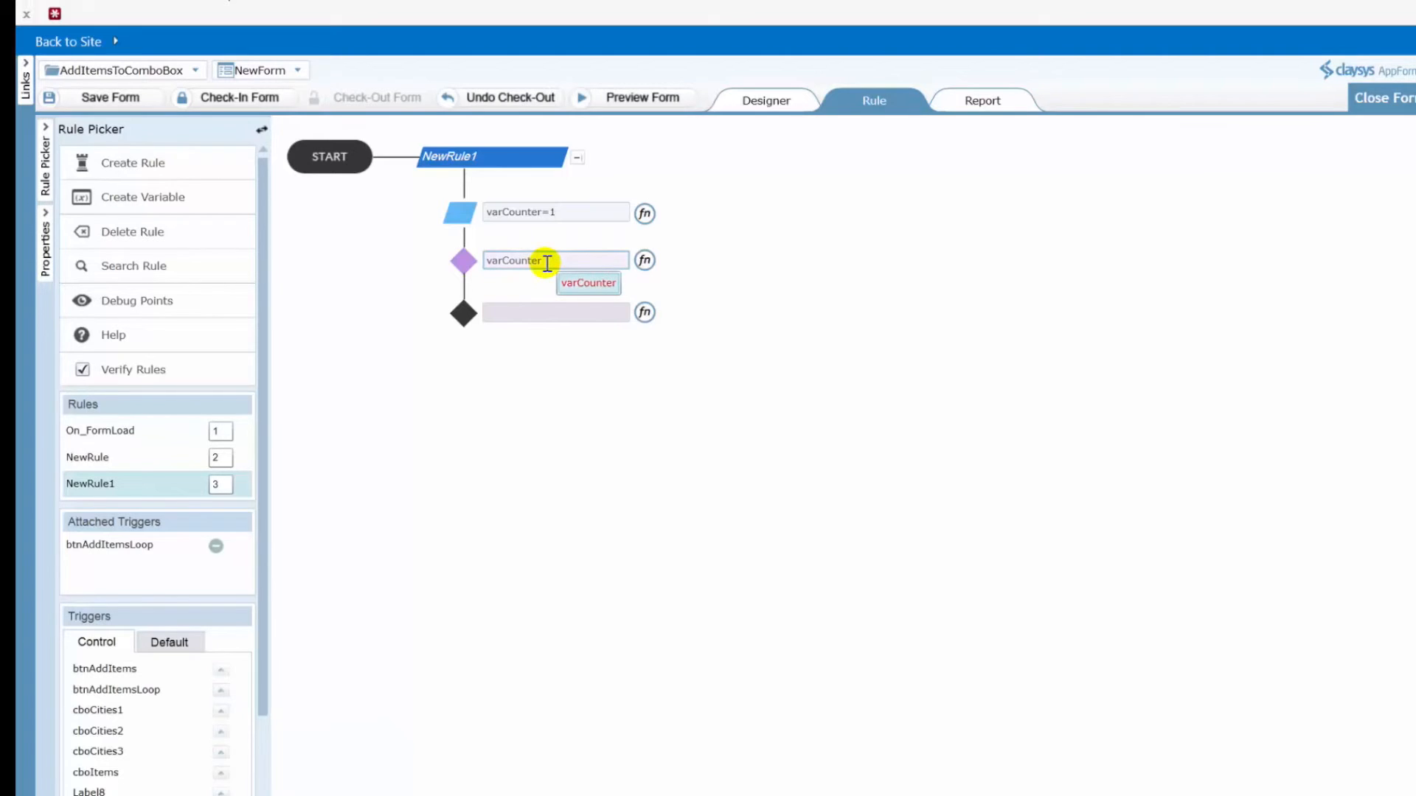
type("<")
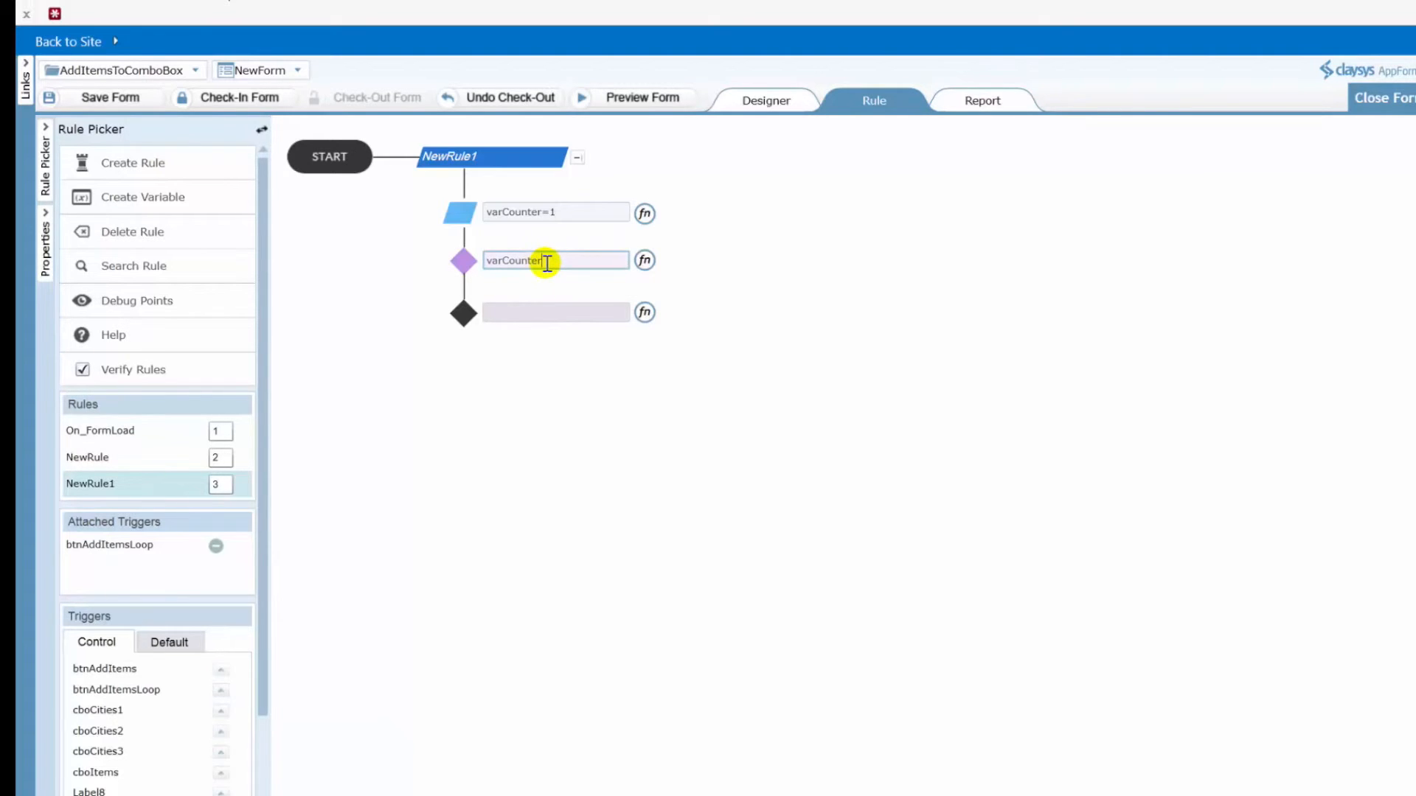
type("=3")
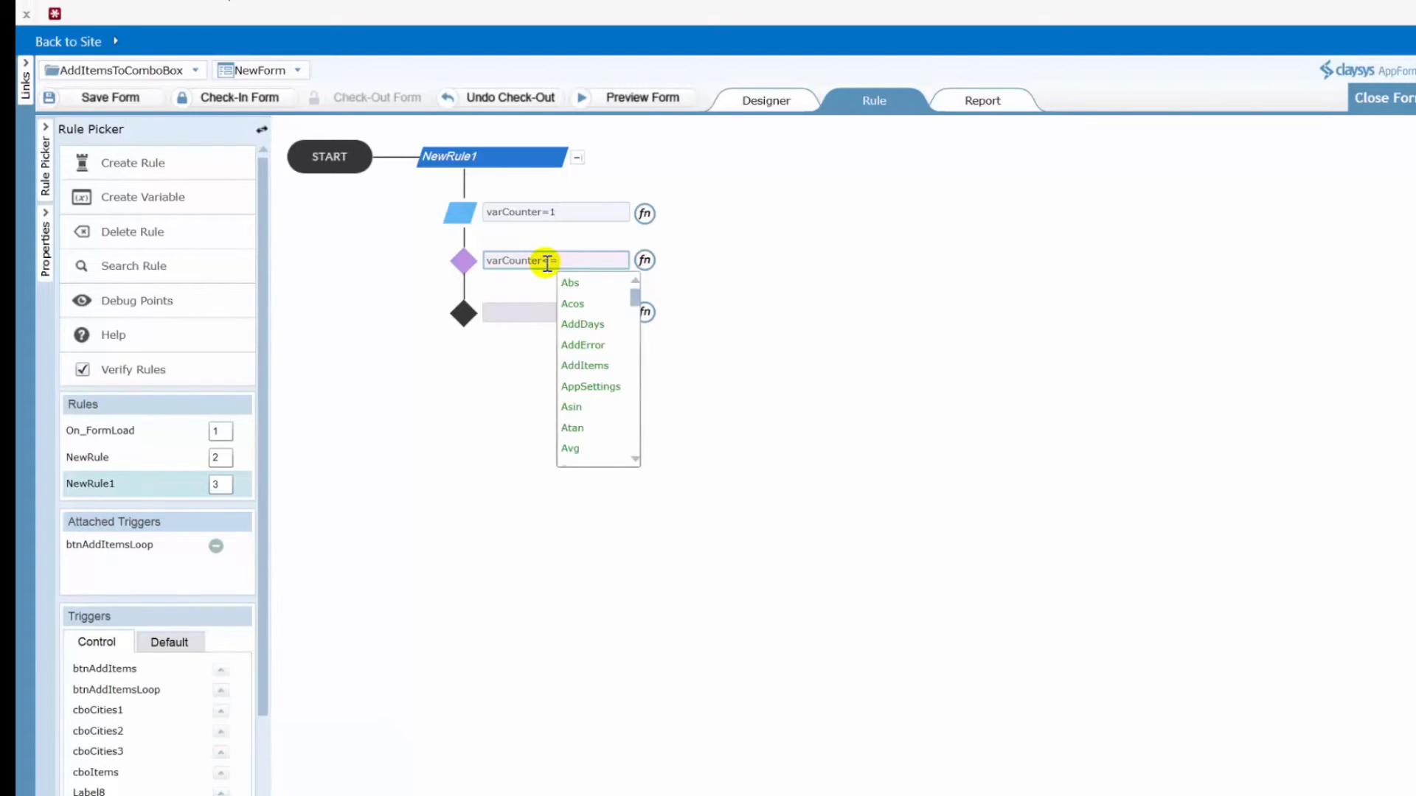
left_click(590, 244)
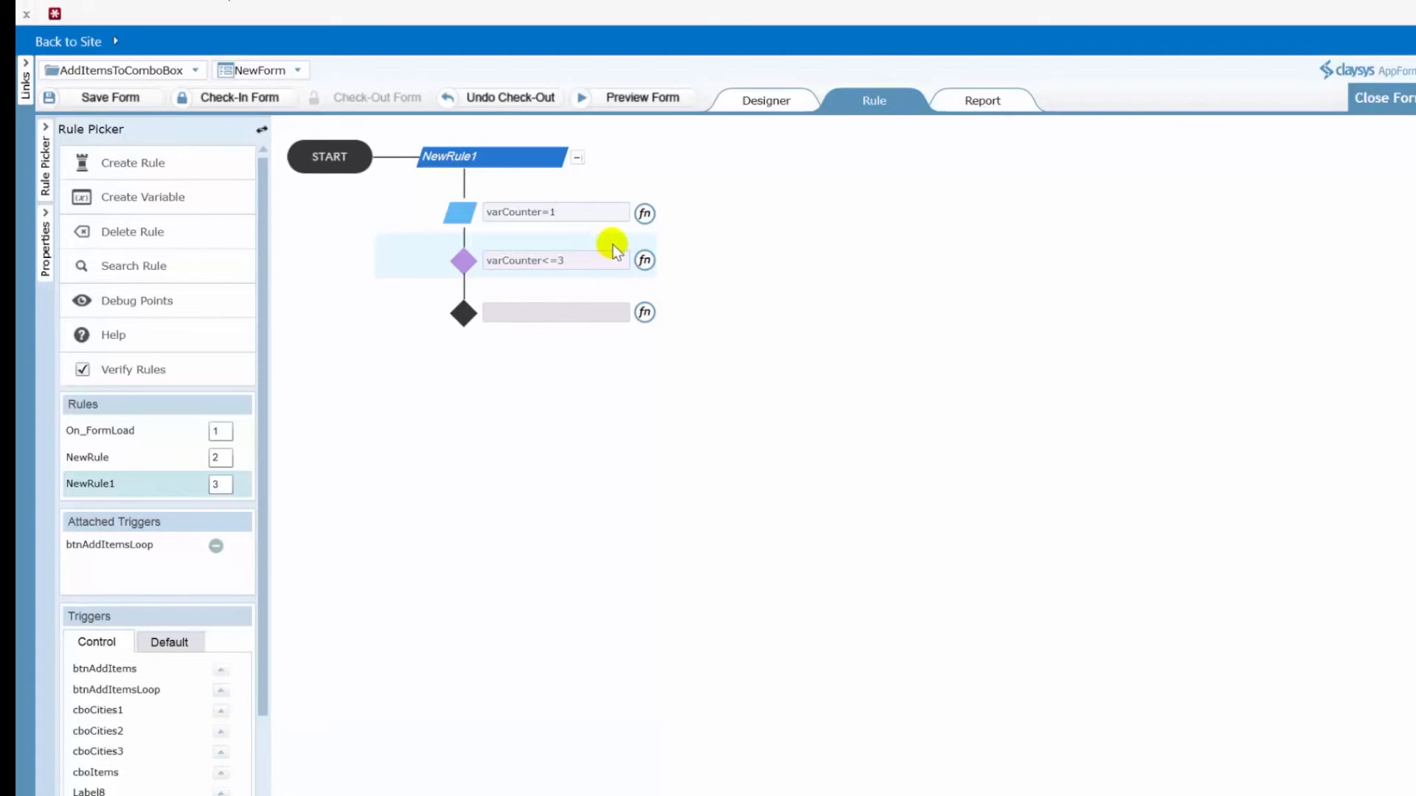
Attach a nested rule to the varCounter<=3 decision and name it AddMyItems.
right_click(612, 251)
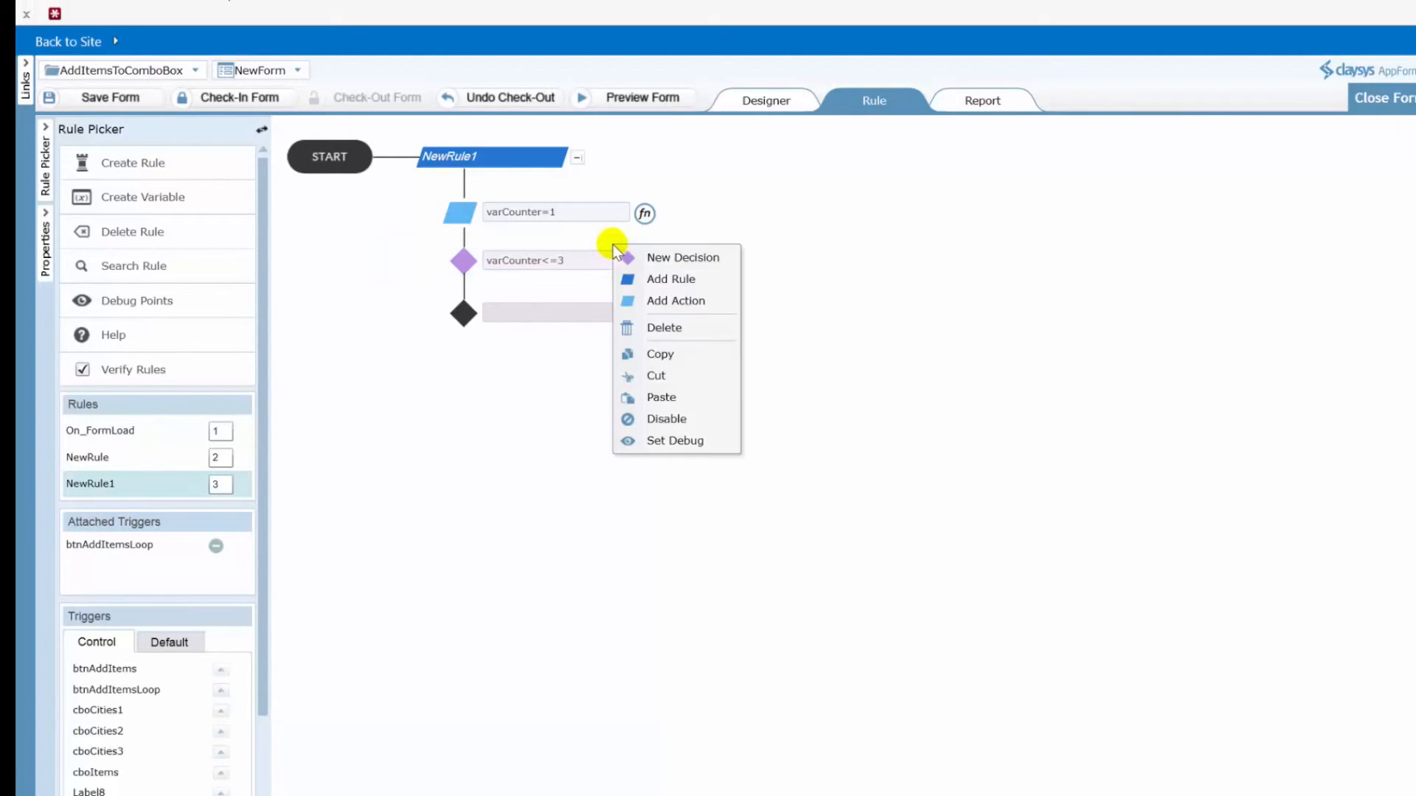
left_click(675, 278)
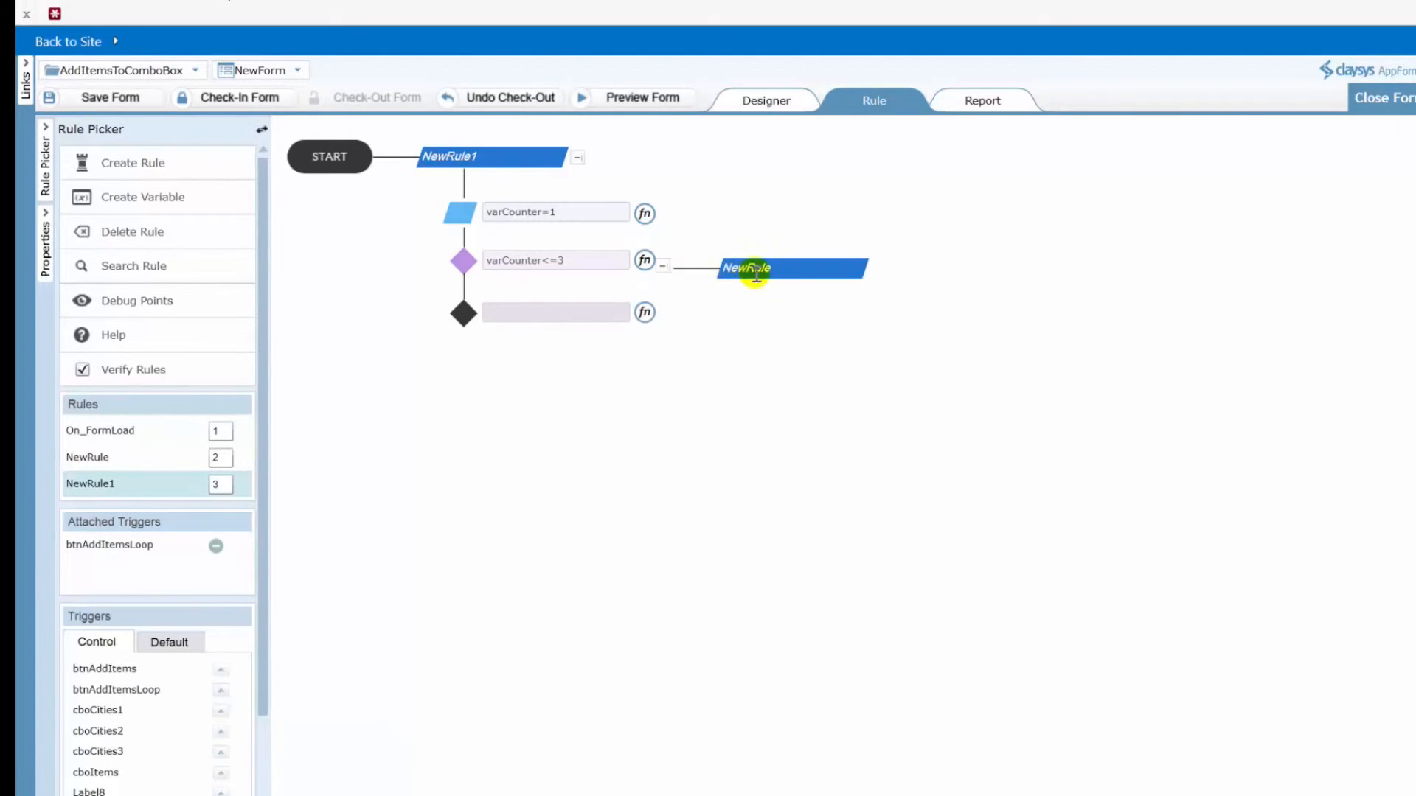
type("AddMyItems")
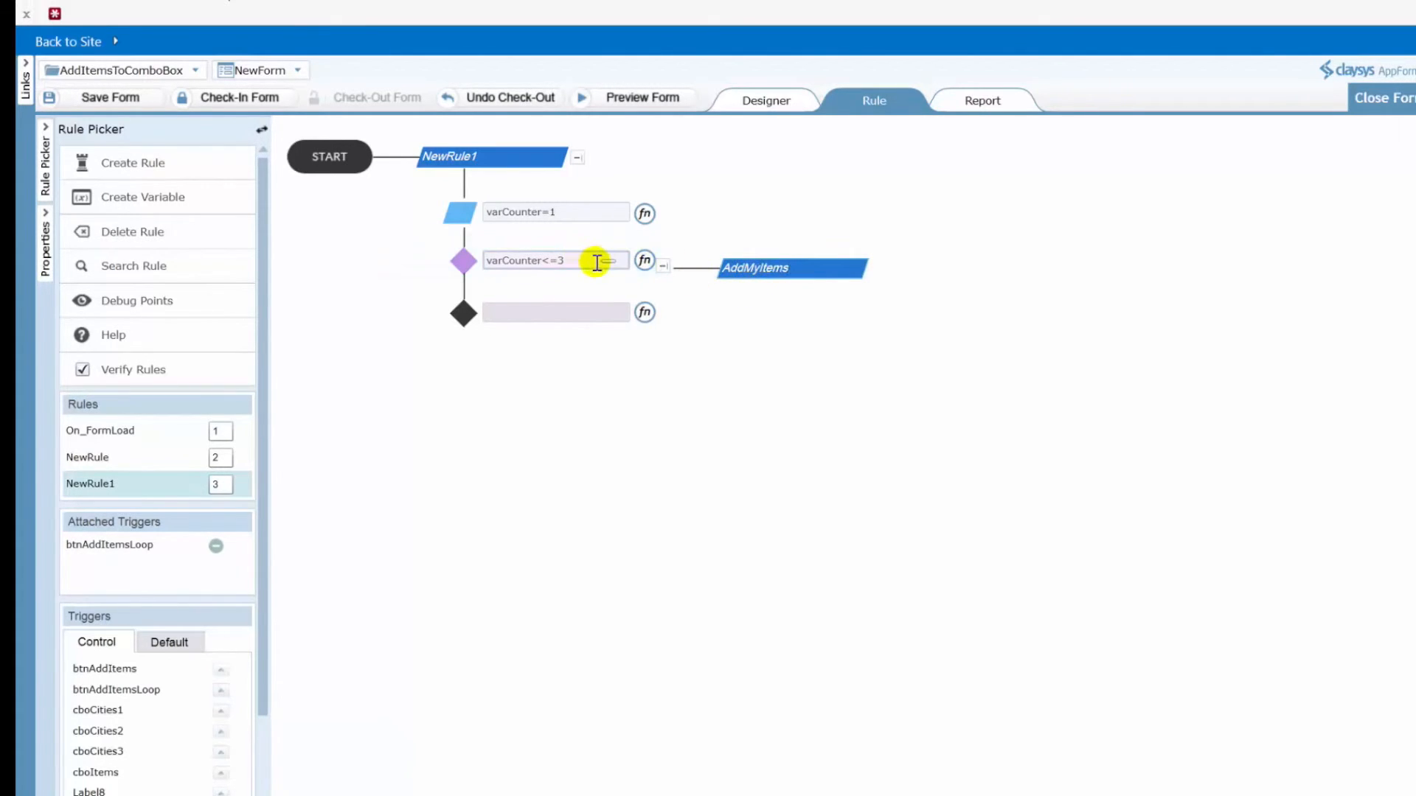
Add an action to the AddMyItems rule and insert the AddItems function in it.
right_click(812, 258)
left_click(891, 305)
left_click(820, 323)
type("Add")
key("Down")
key("Down")
key("Down")
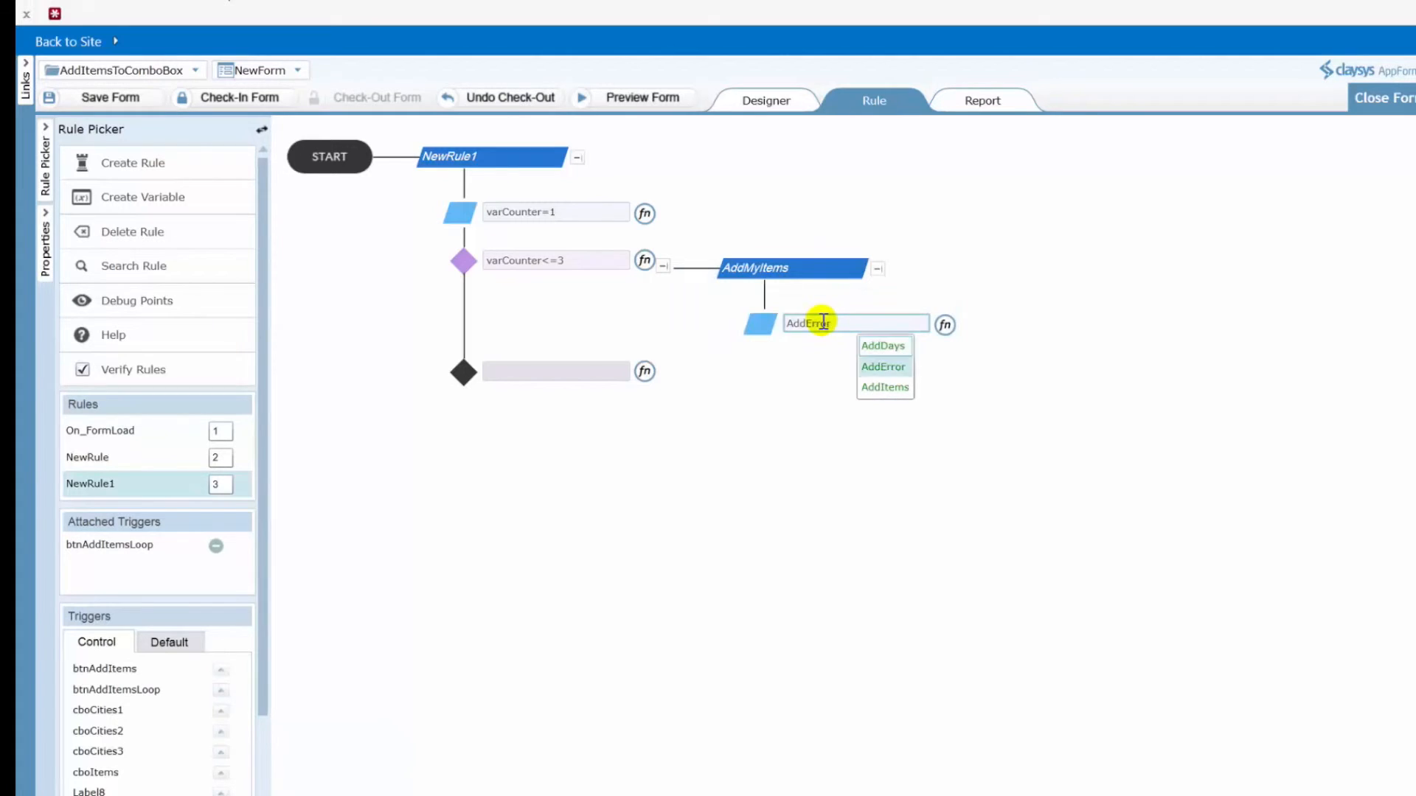
key("Return")
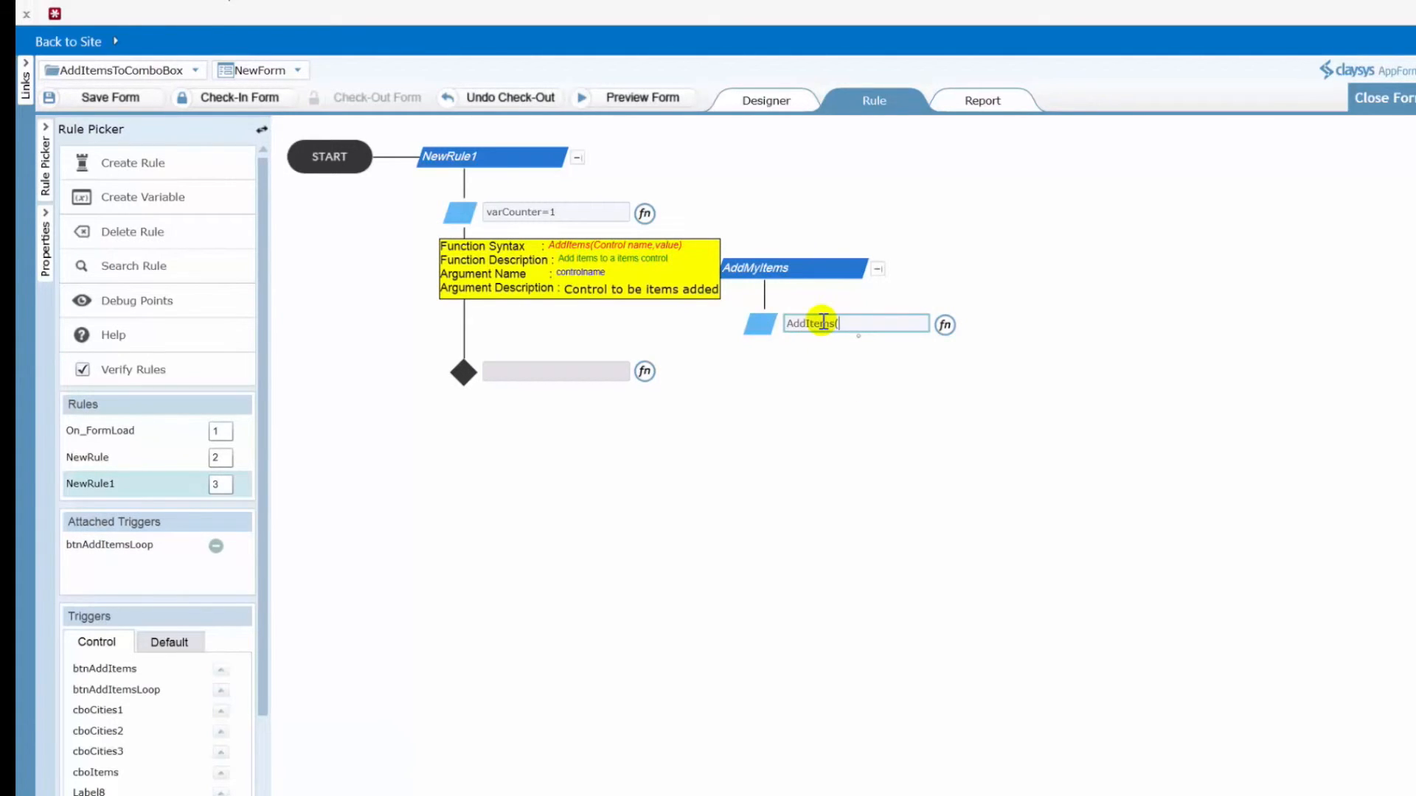
Complete the AddItems call with cboItems as the control and "Item " + 1 as the value.
type("cbo")
key("Down")
key("Down")
key("Down")
key("Down")
key("Down")
key("Up")
type(", \"Item")
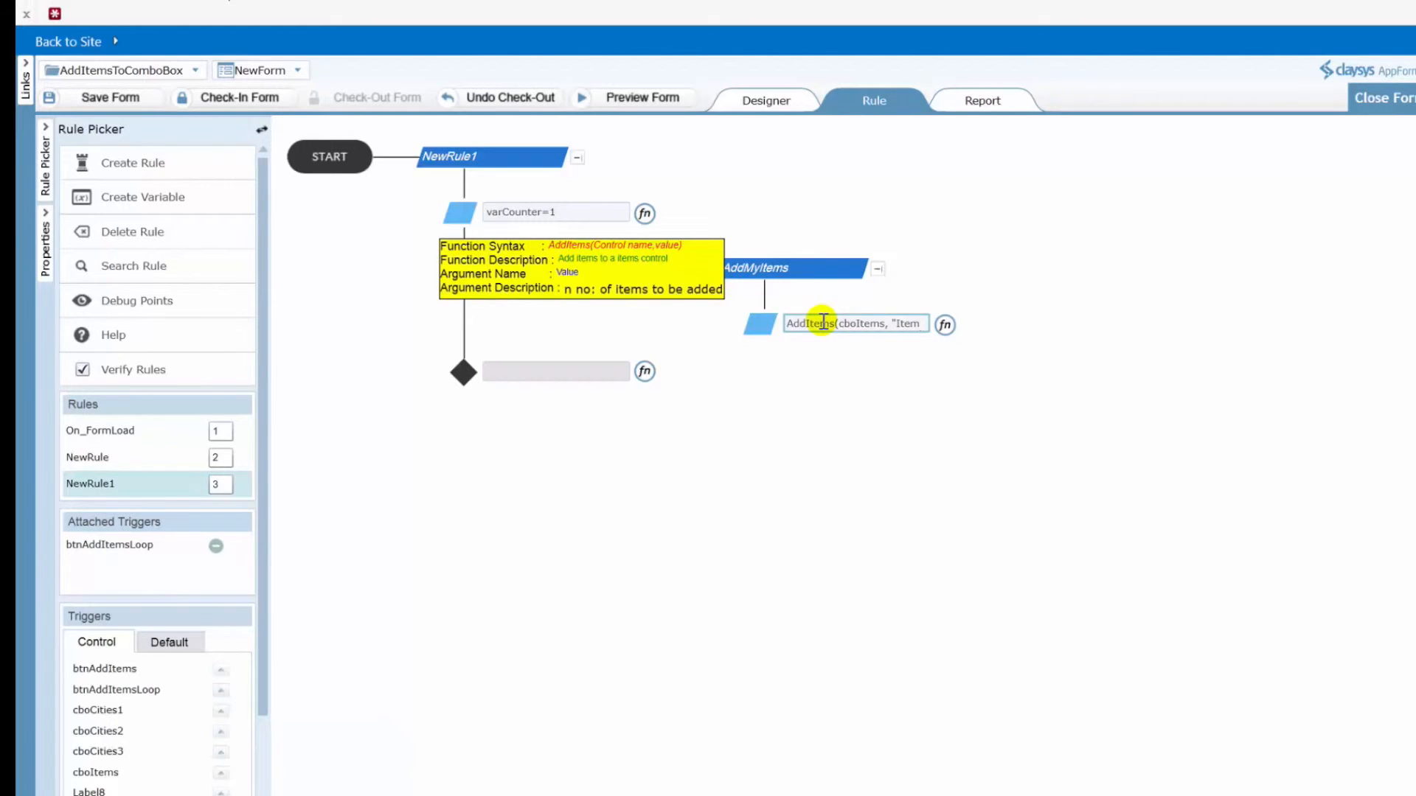
type(" \" + 1")
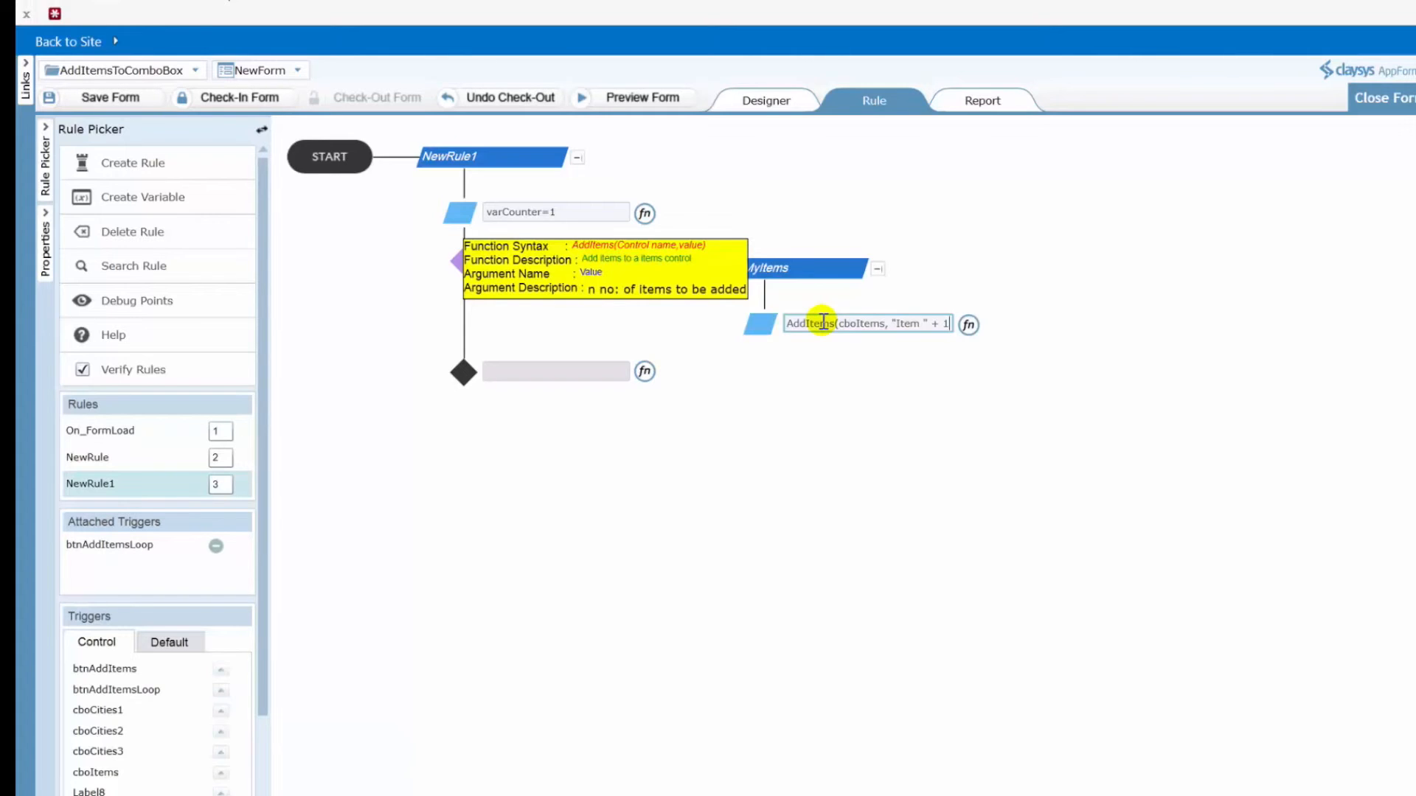
type(")")
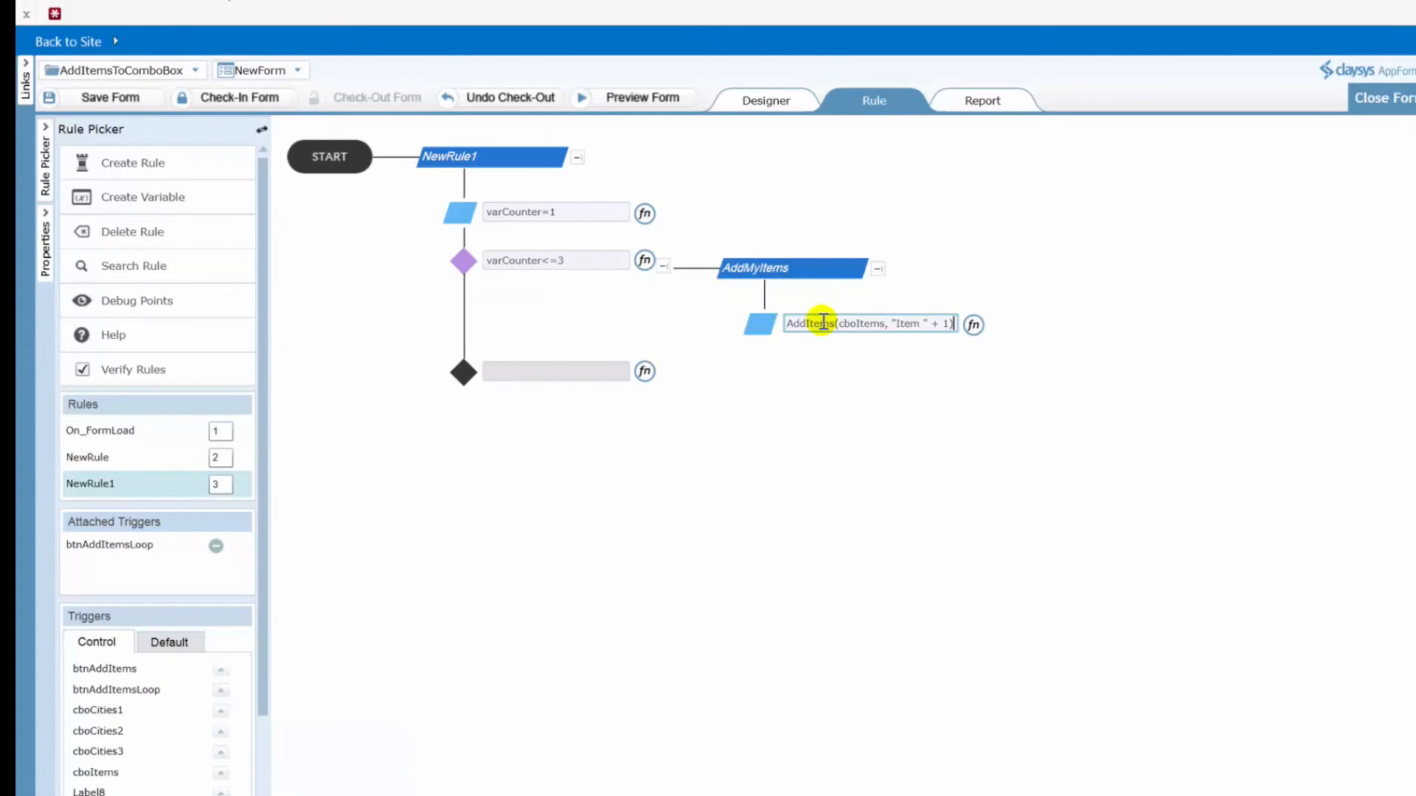
Replace the literal 1 in the AddItems value with varCounter so it reads "Item " + varCounter.
key("BackSpace")
key("BackSpace")
type("var")
key("Down")
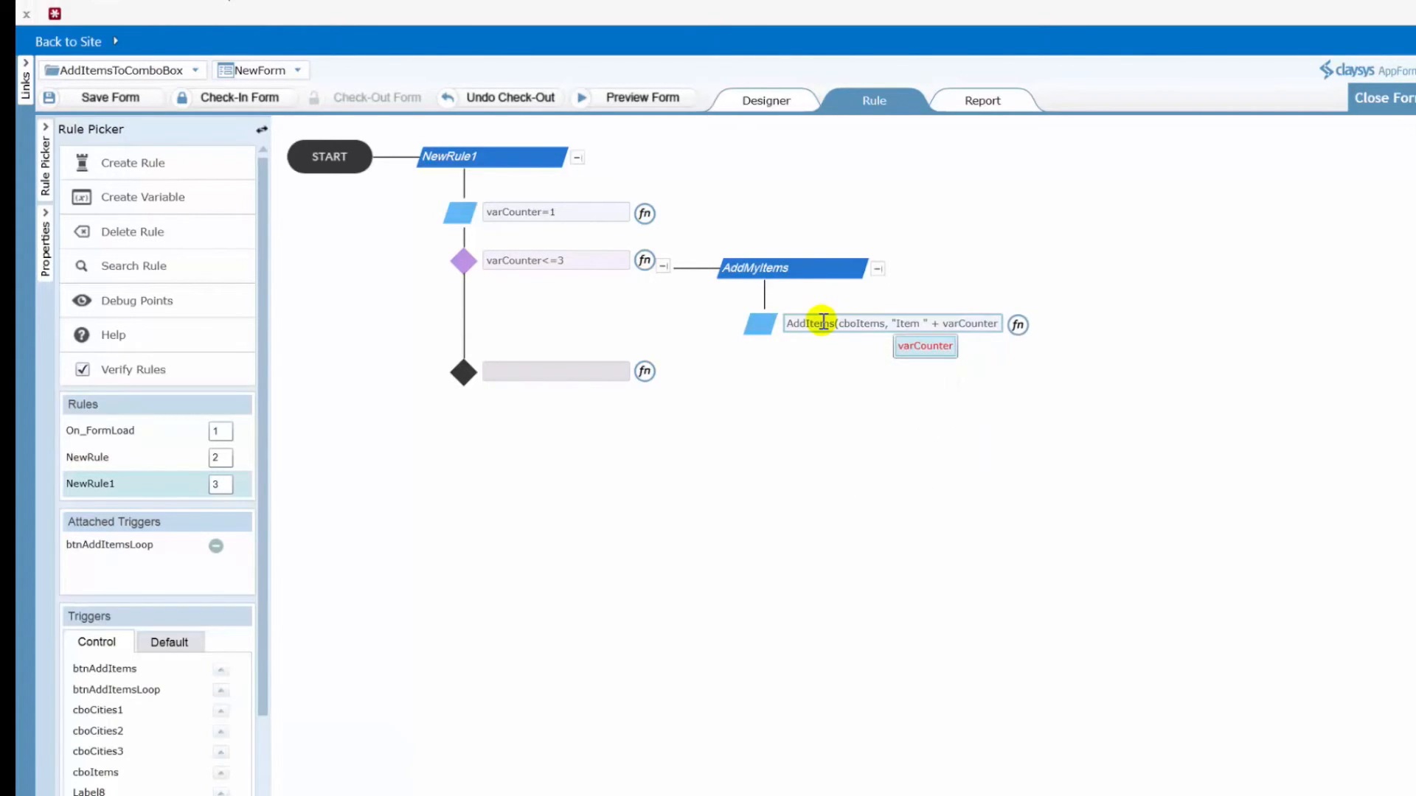
type(")")
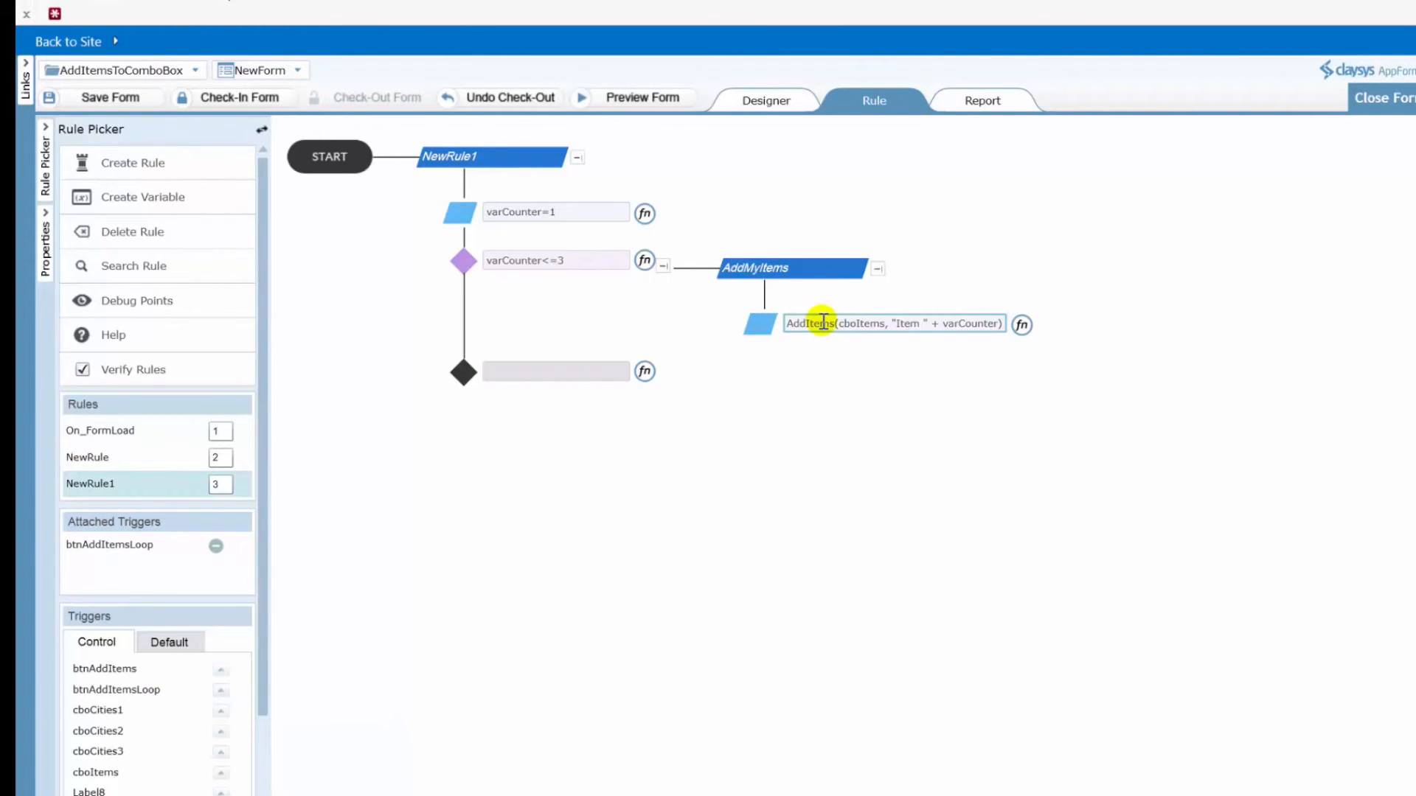
Add a second action to AddMyItems that increments the counter with varCounter=varCounter+1.
right_click(848, 260)
left_click(900, 304)
left_click(819, 382)
type("var")
key("Down")
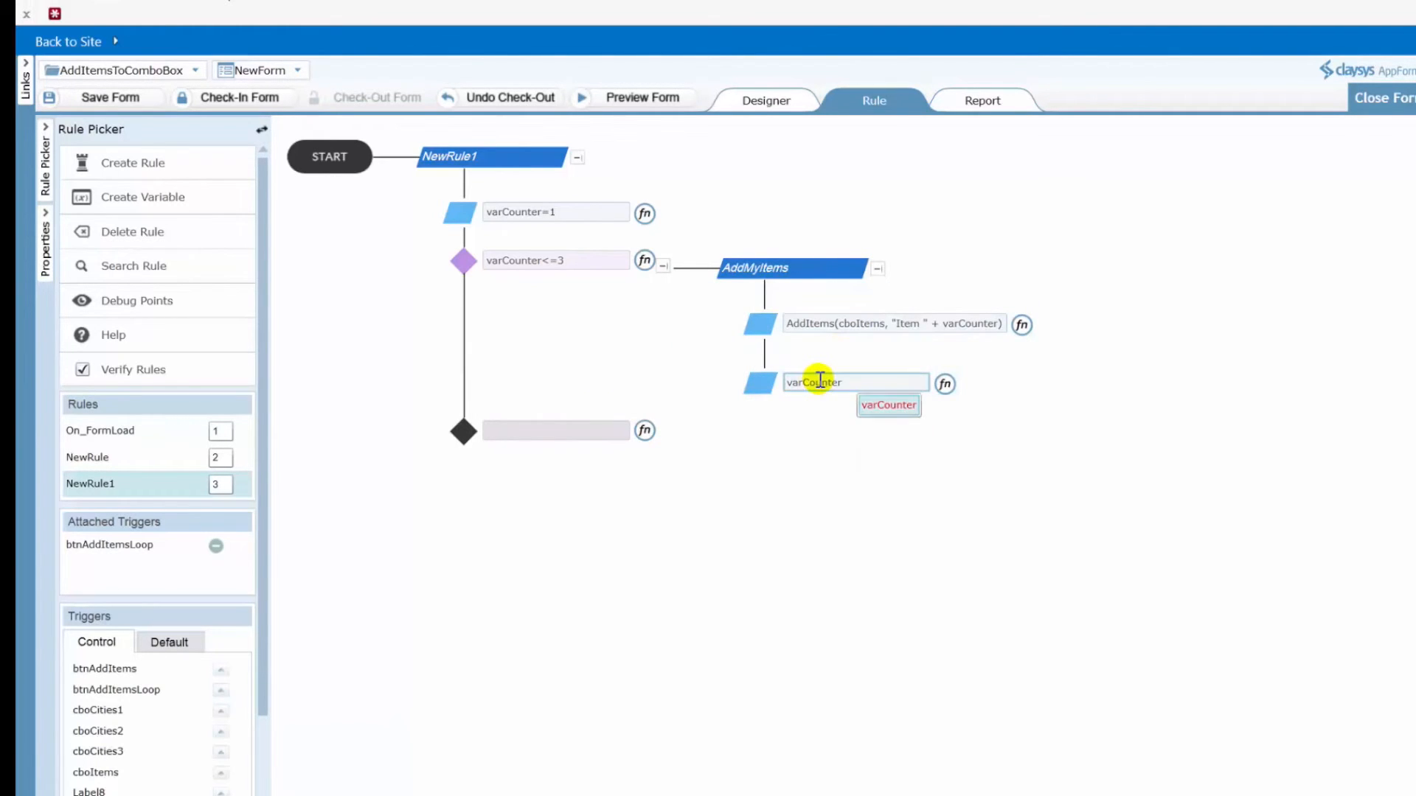
type("=varCounter+1")
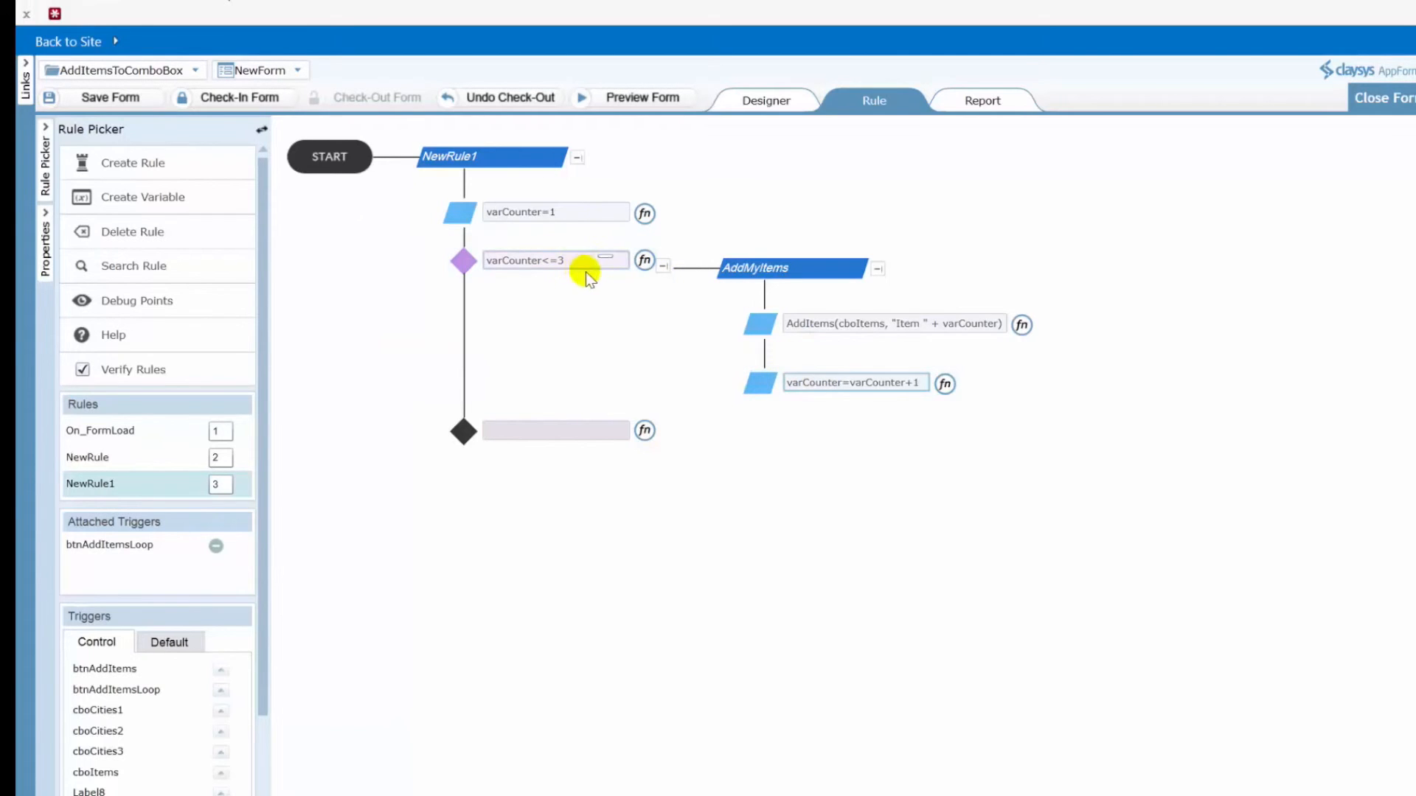
Add an action to the varCounter<=3 decision that calls RunRule(NewRule1.AddMyItems).
right_click(607, 244)
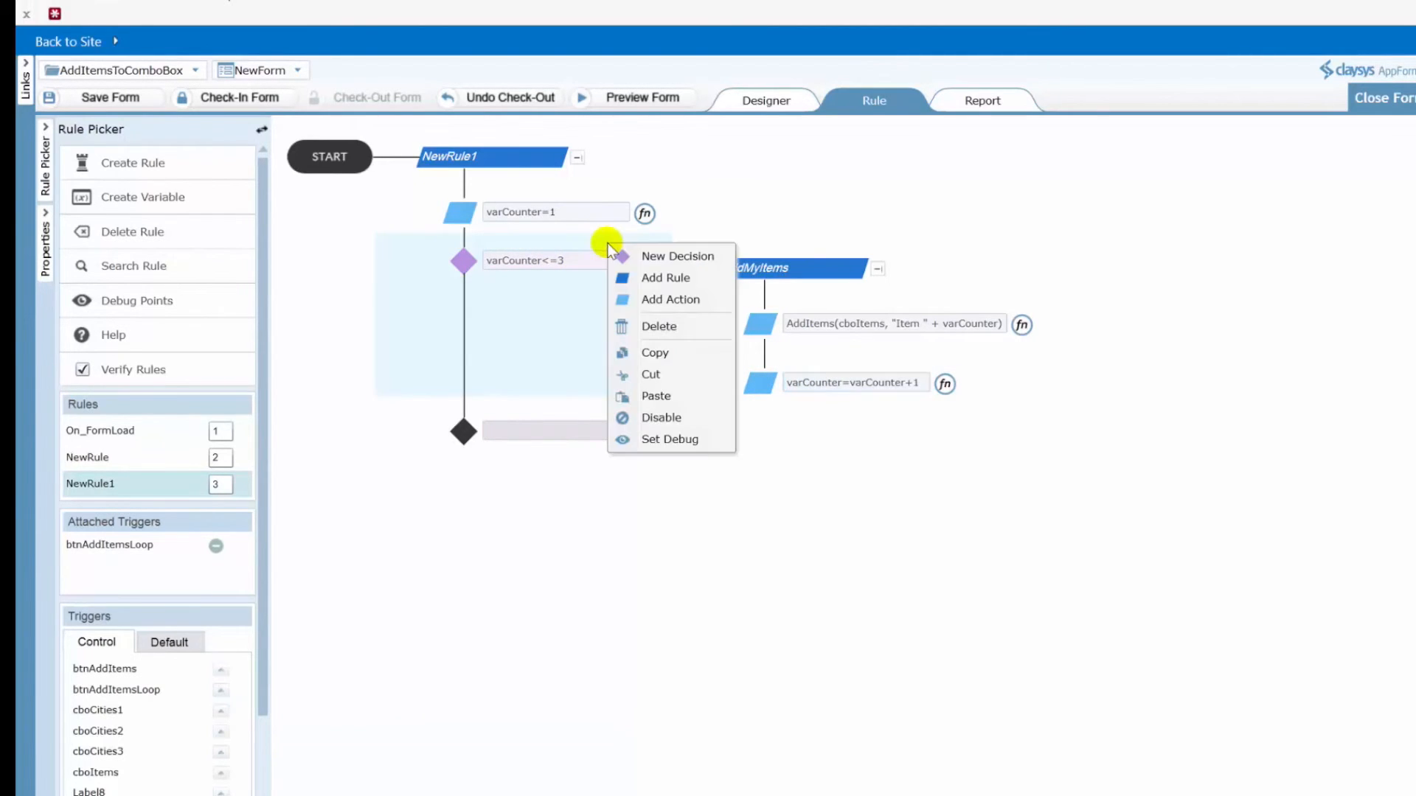
left_click(658, 303)
left_click(810, 441)
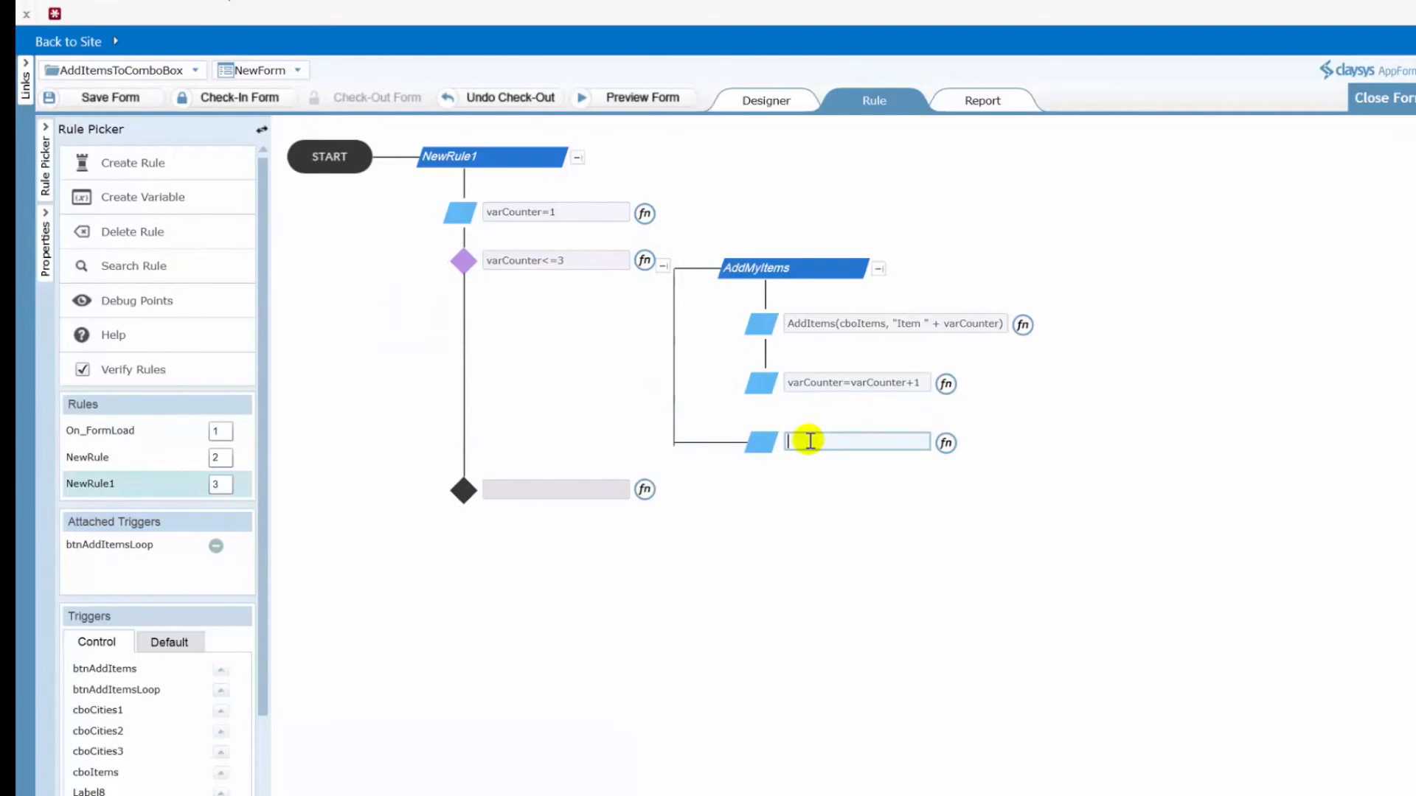
type("Run")
left_click(882, 463)
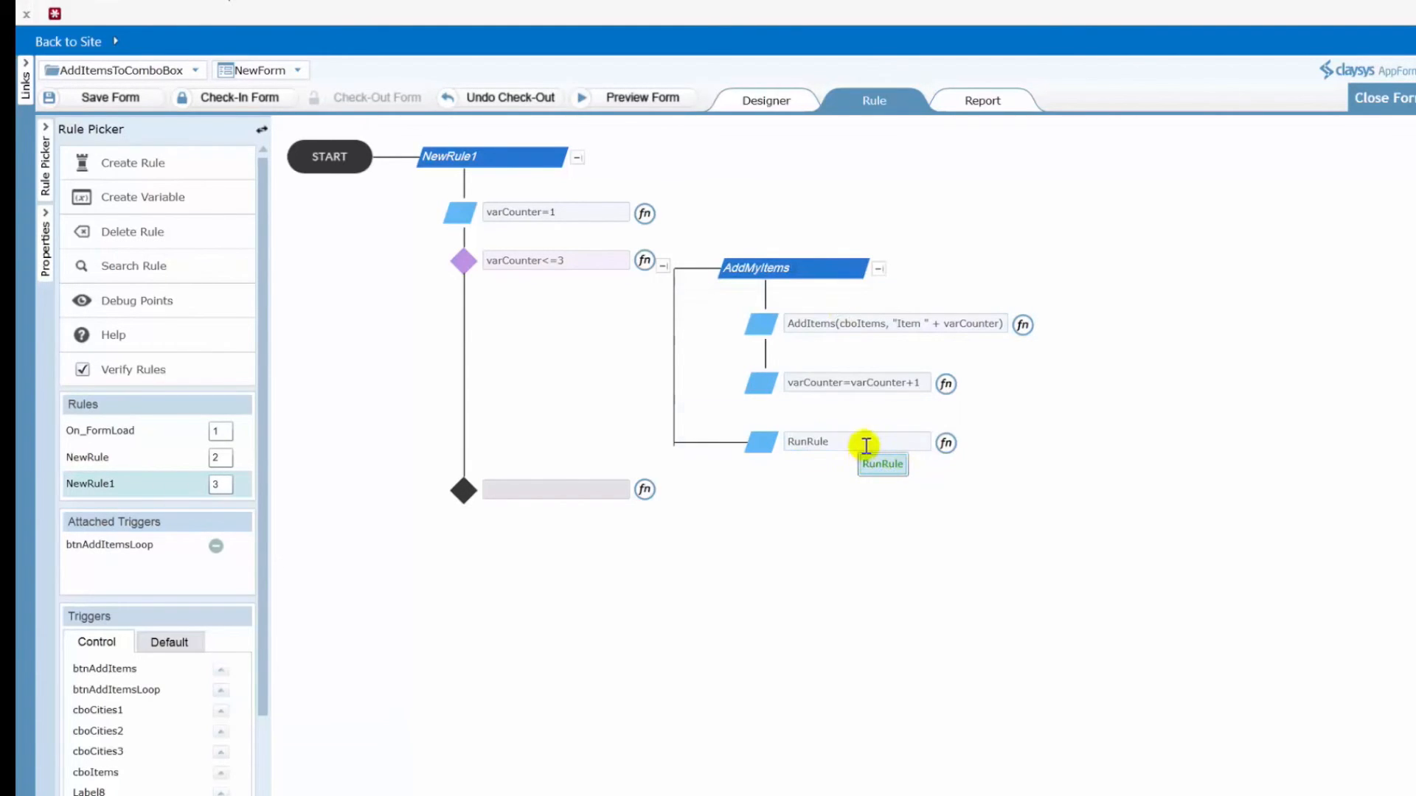
left_click(865, 441)
type("(")
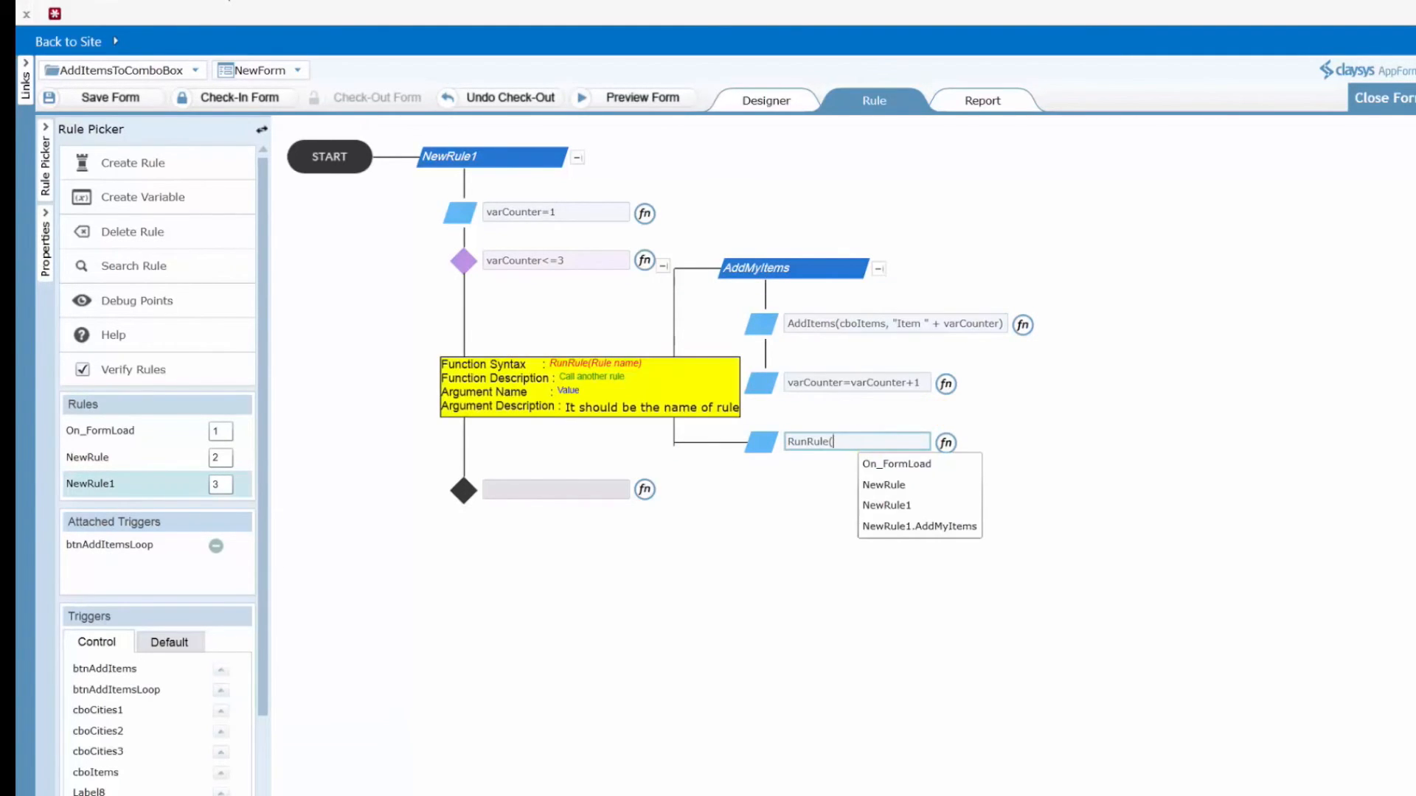
left_click(918, 526)
type(")")
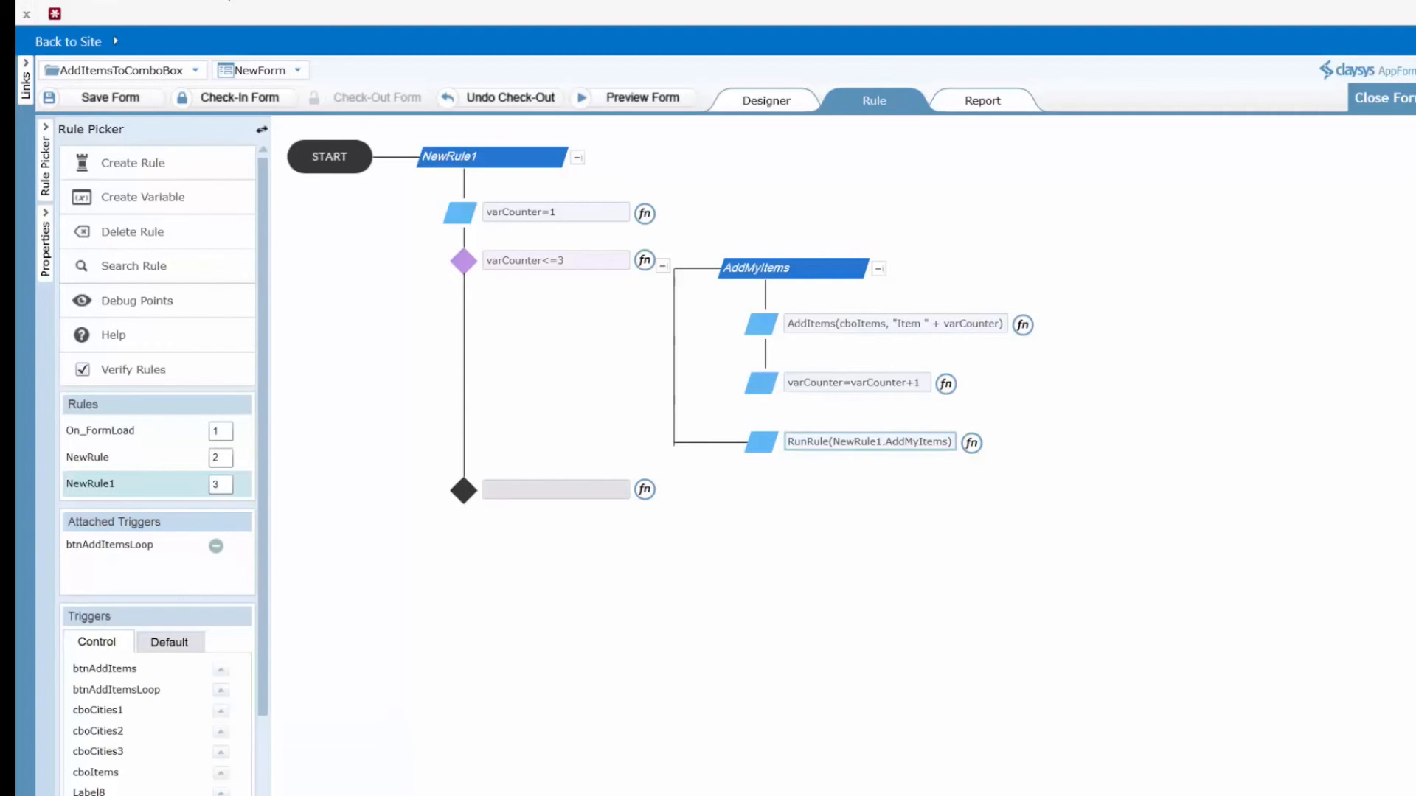
Reopen NewRule1 and review its counter initialisation, its decision condition, and the AddMyItems actions.
left_click(754, 102)
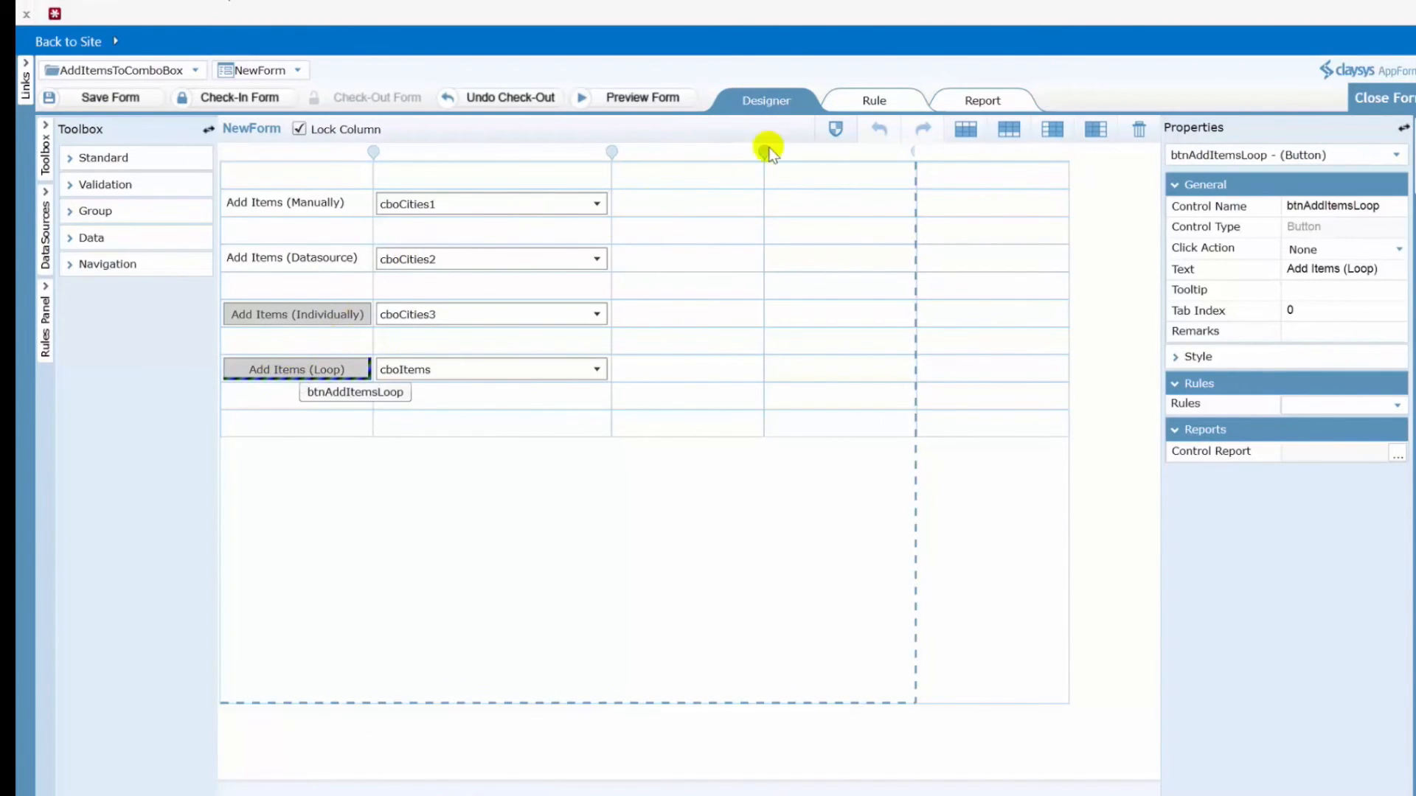
left_click(879, 106)
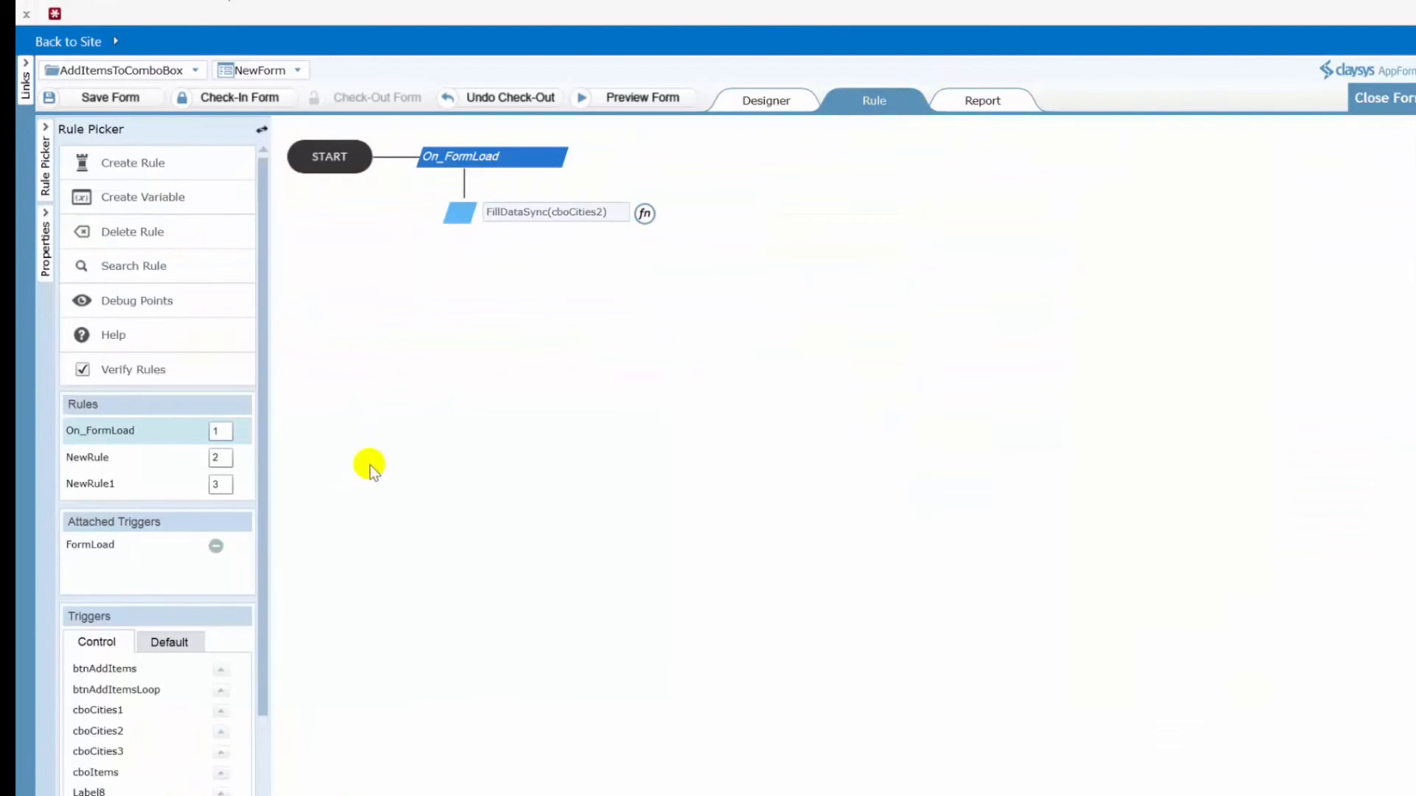
left_click(97, 484)
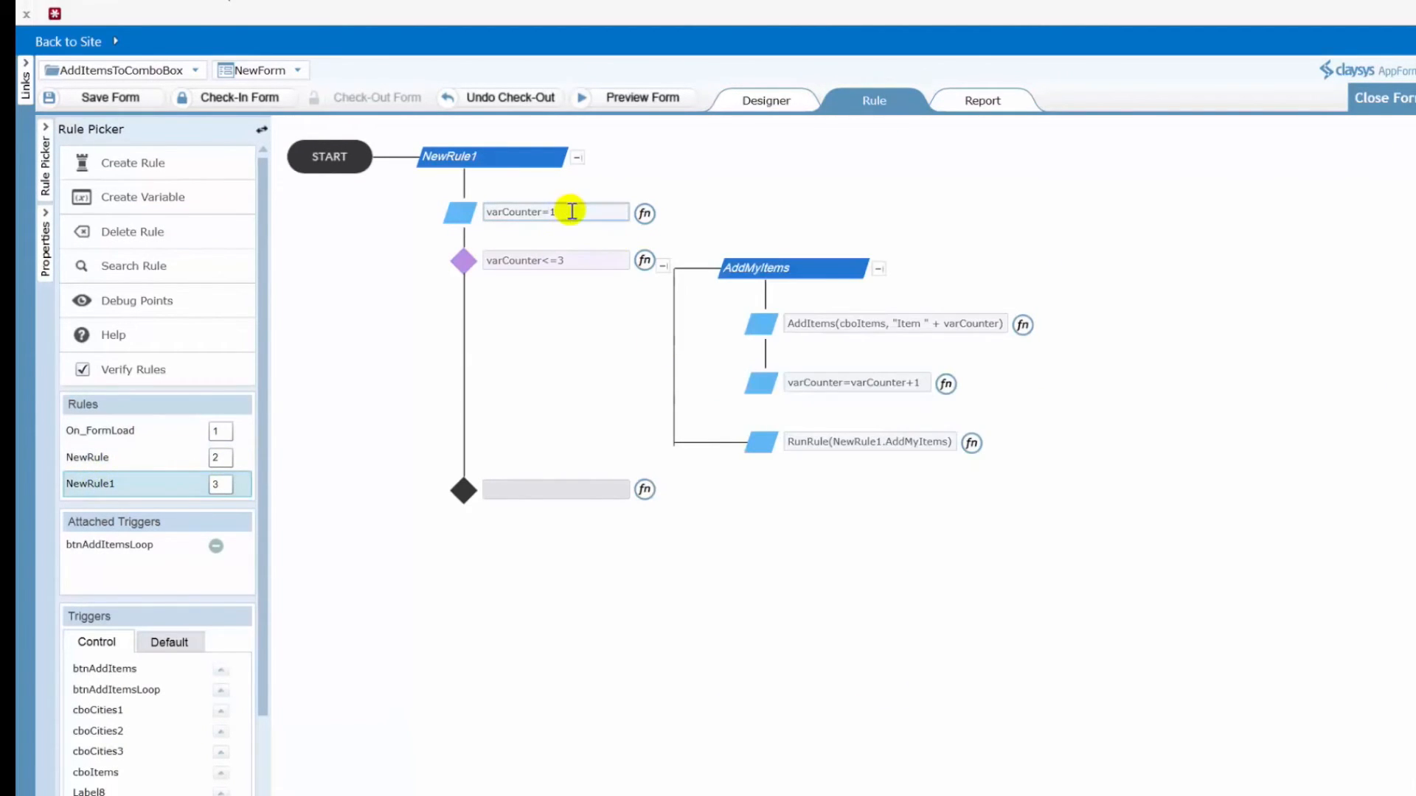
left_click(539, 212)
left_click(459, 216)
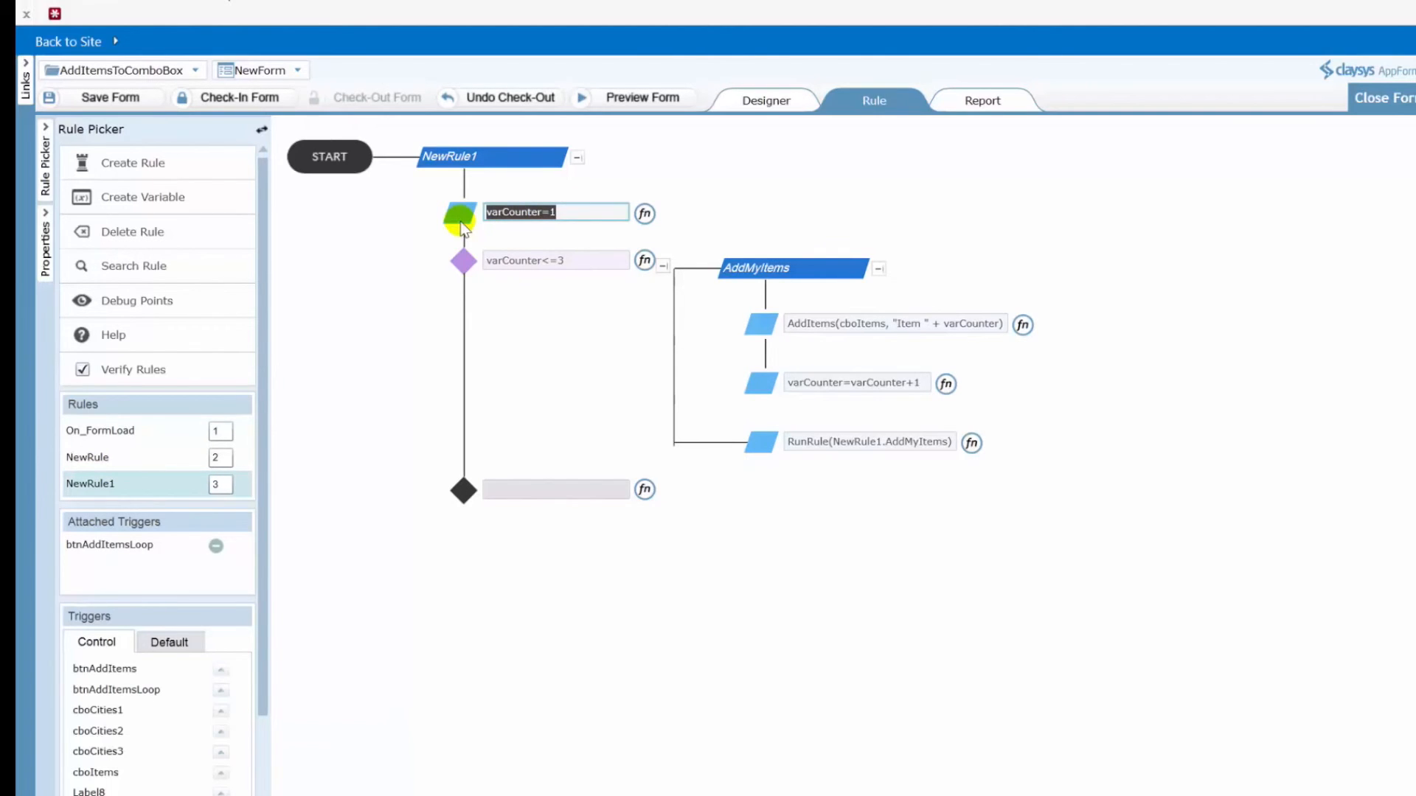
left_click(569, 261)
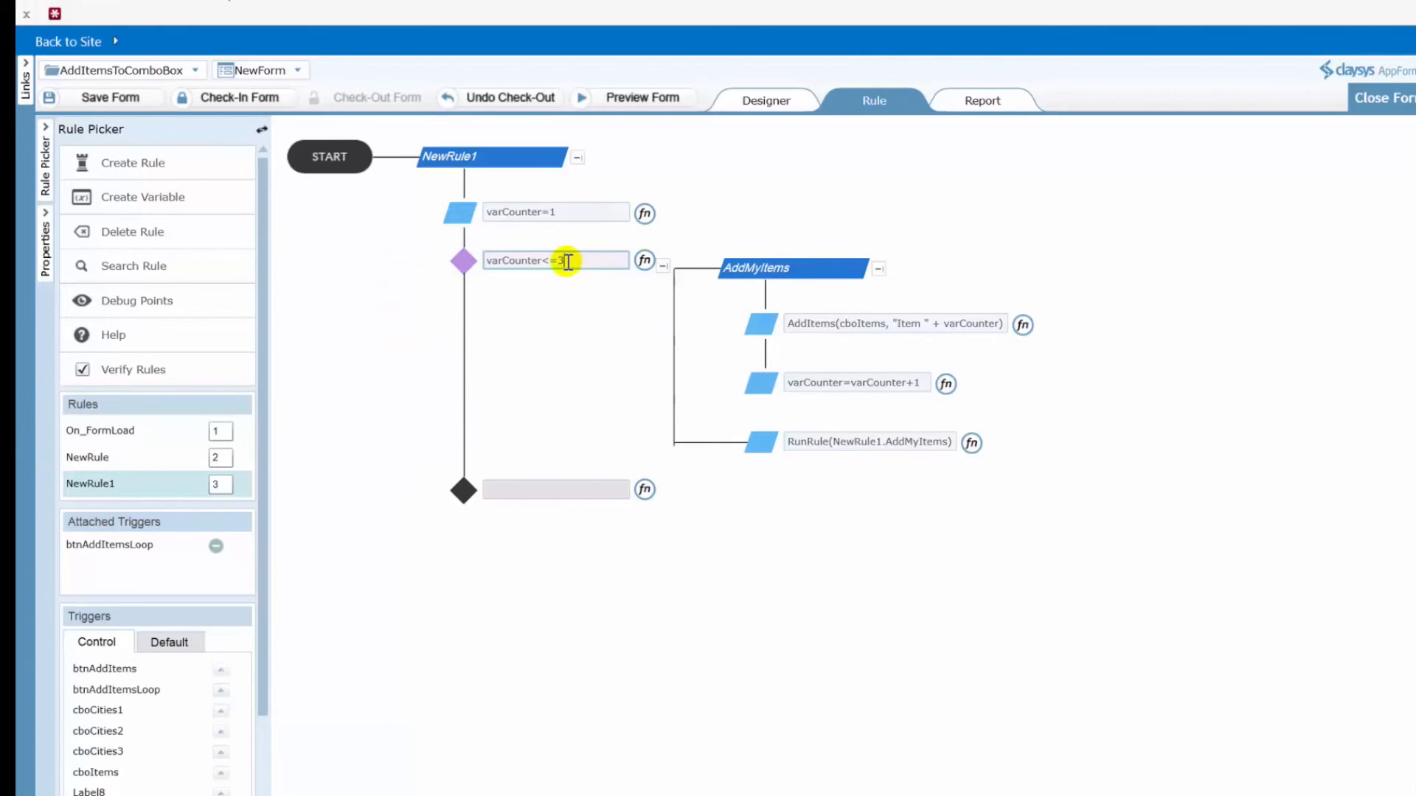
left_click(774, 269)
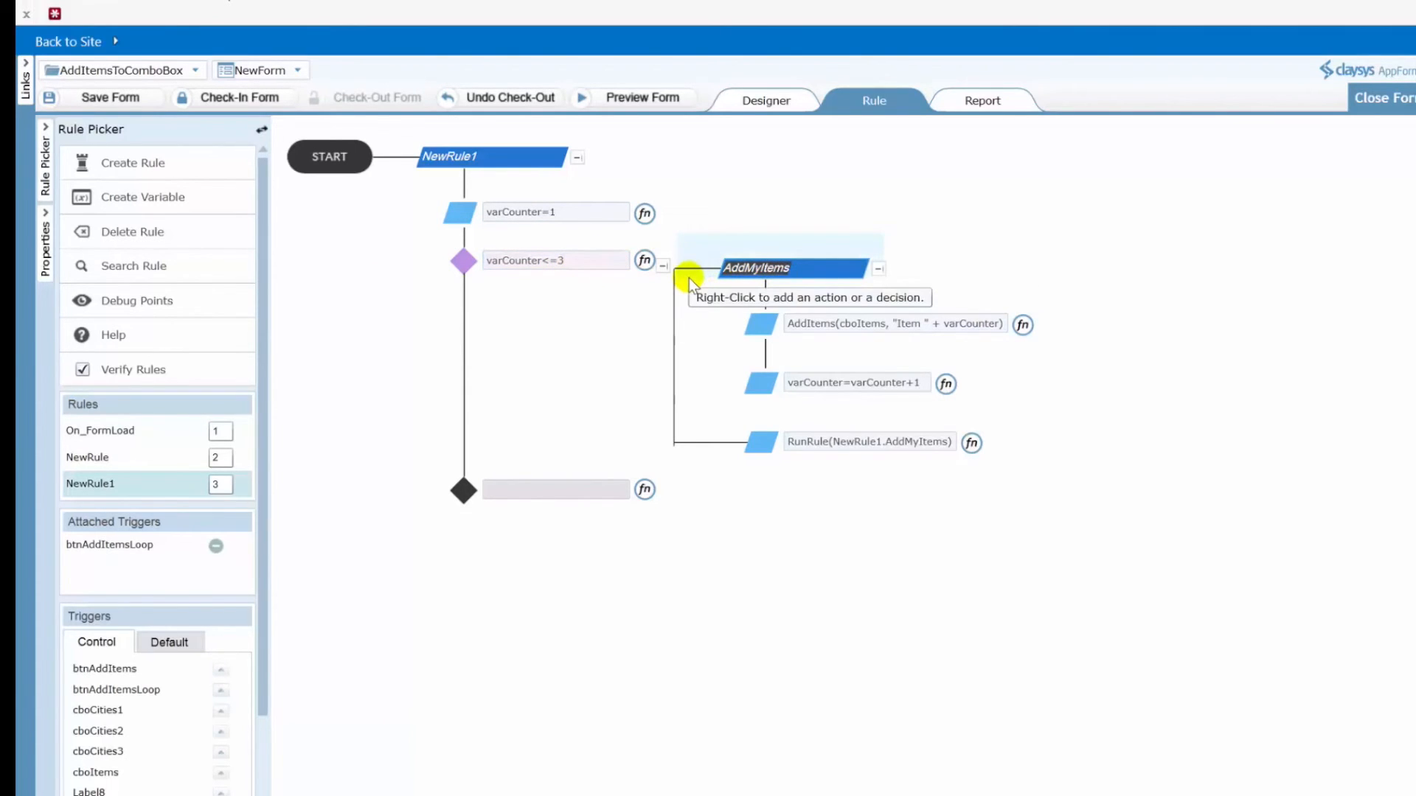
left_click(793, 324)
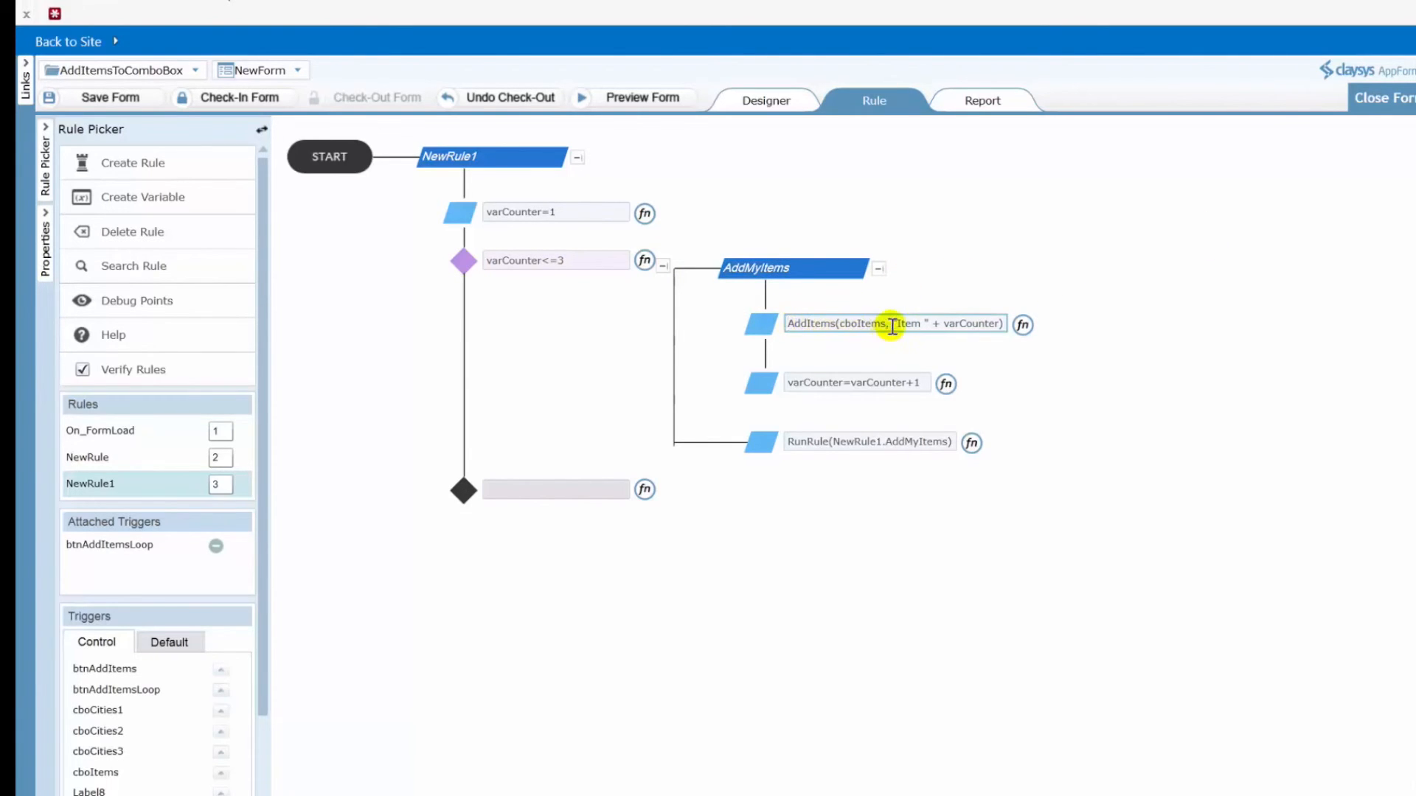
left_click_drag(892, 325, 836, 324)
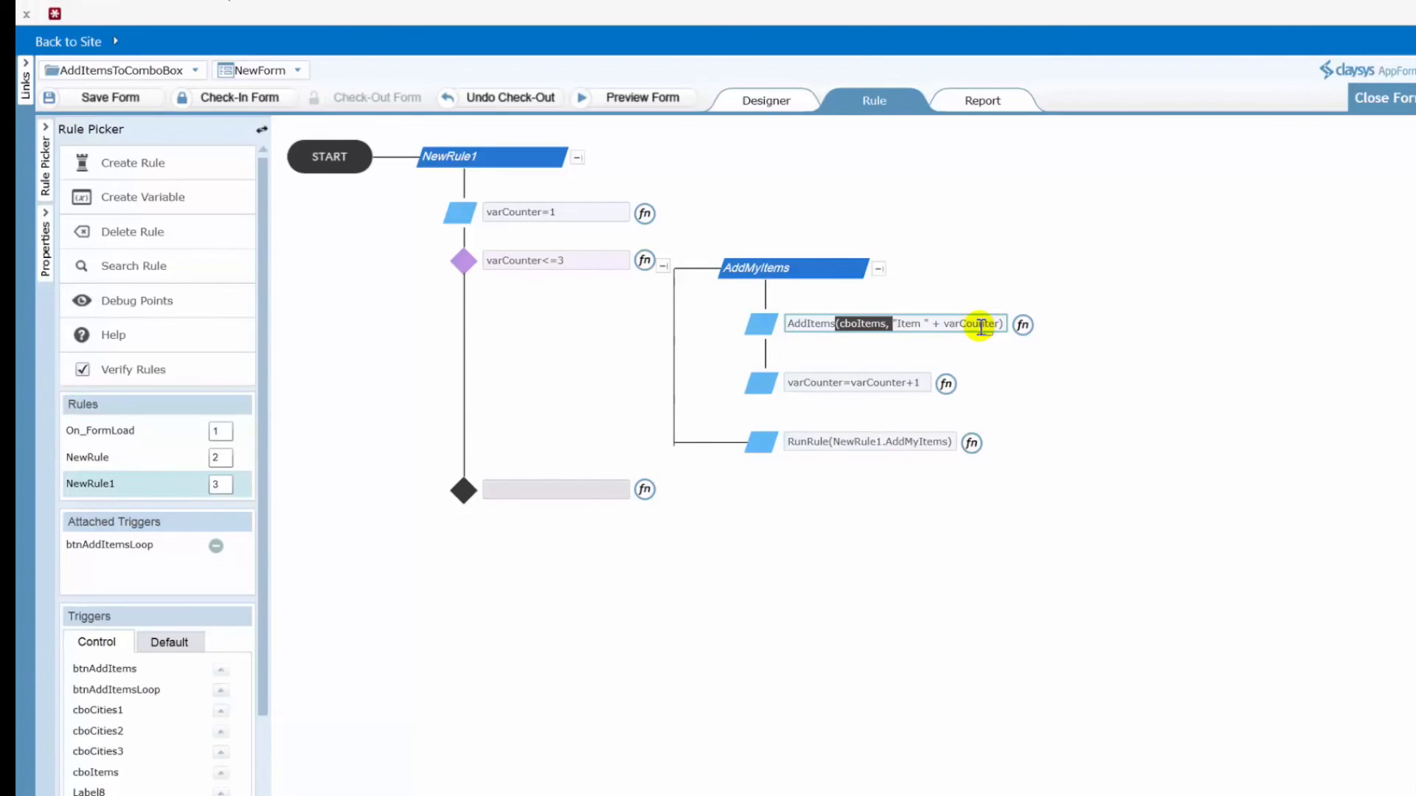
left_click(918, 383)
left_click_drag(920, 383, 776, 385)
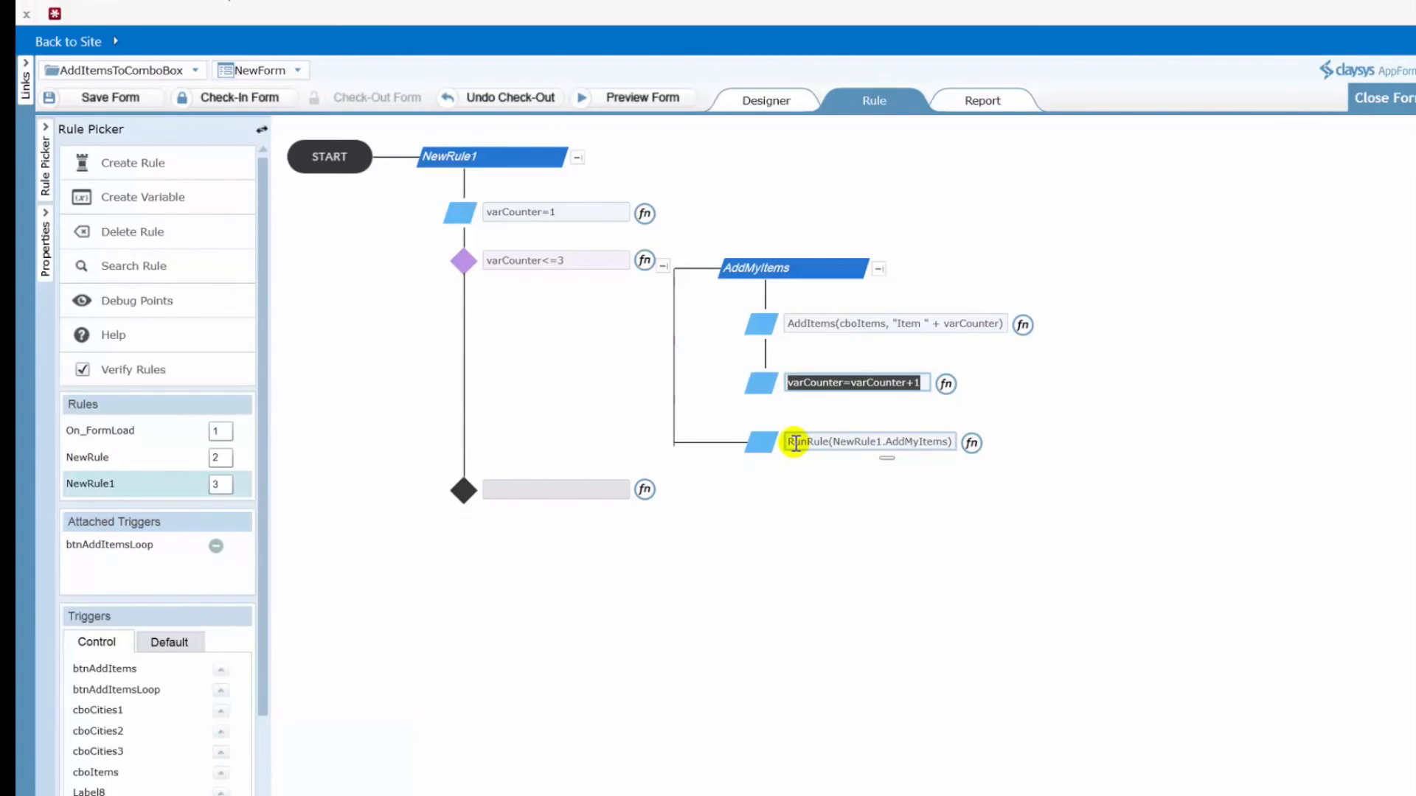
left_click(581, 258)
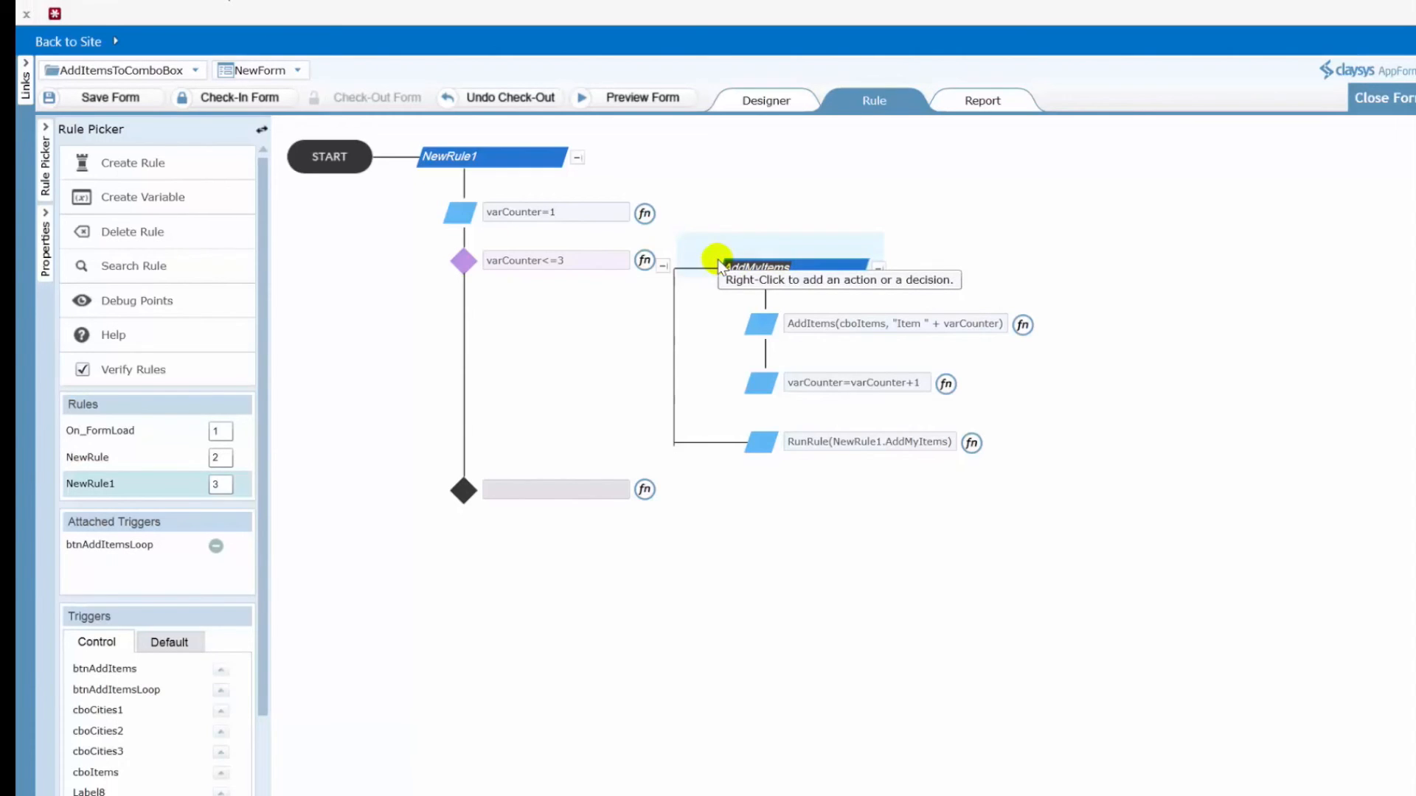
Add an action to the main NewRule1 flow, directly after varCounter=1, that calls RunRule(NewRule1.AddMyItems).
right_click(511, 138)
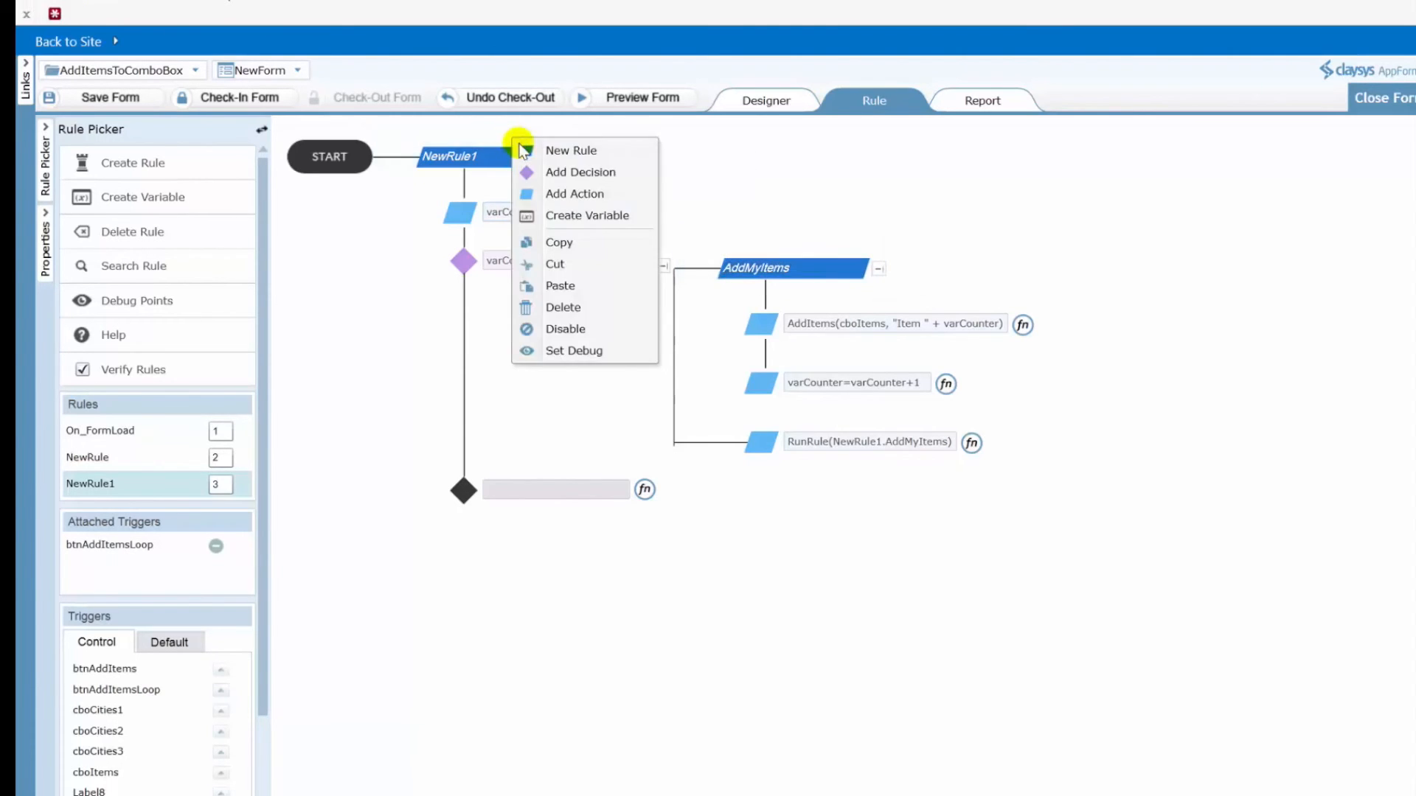
left_click(558, 194)
left_click(530, 269)
type("run")
key("Return")
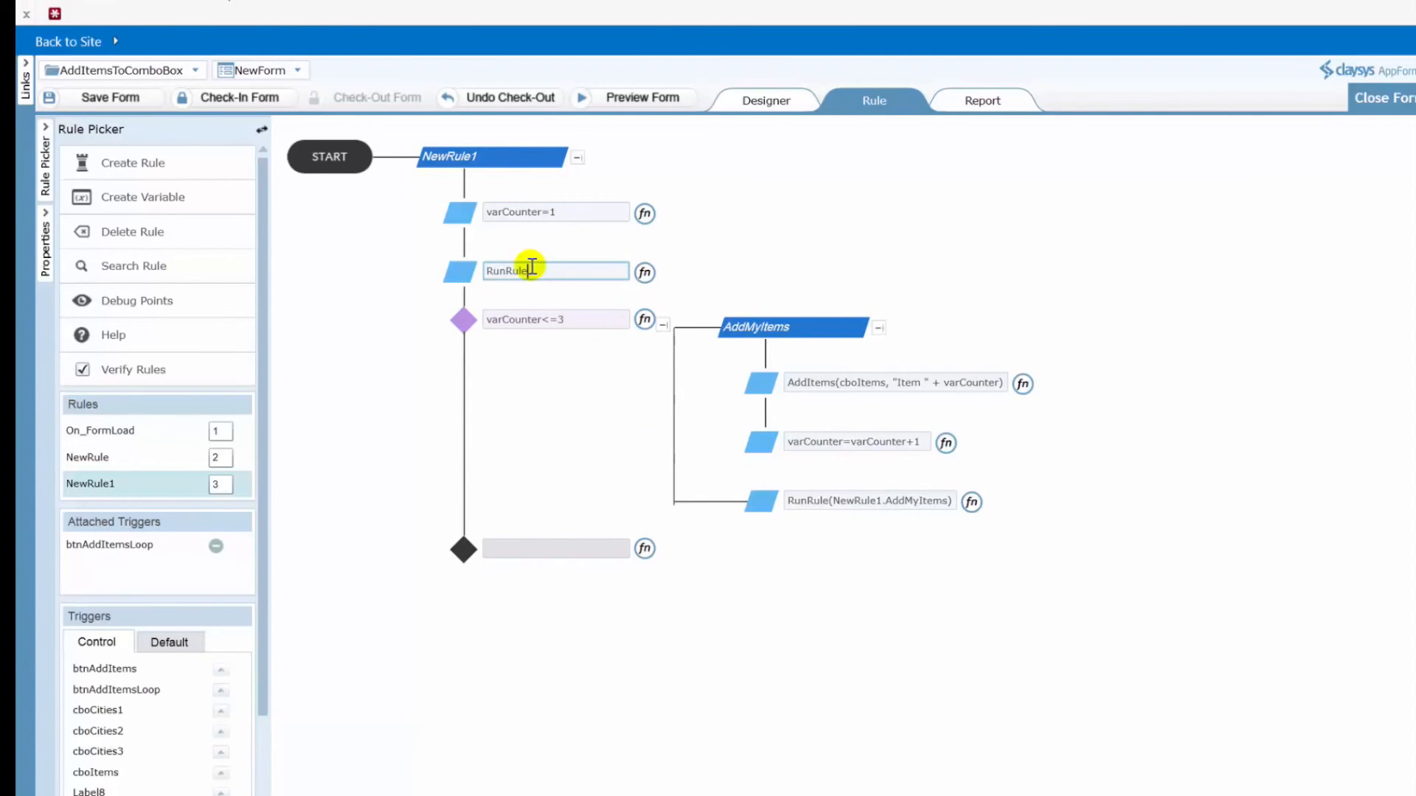
type("(")
key("Down")
key("Down")
key("Down")
key("Down")
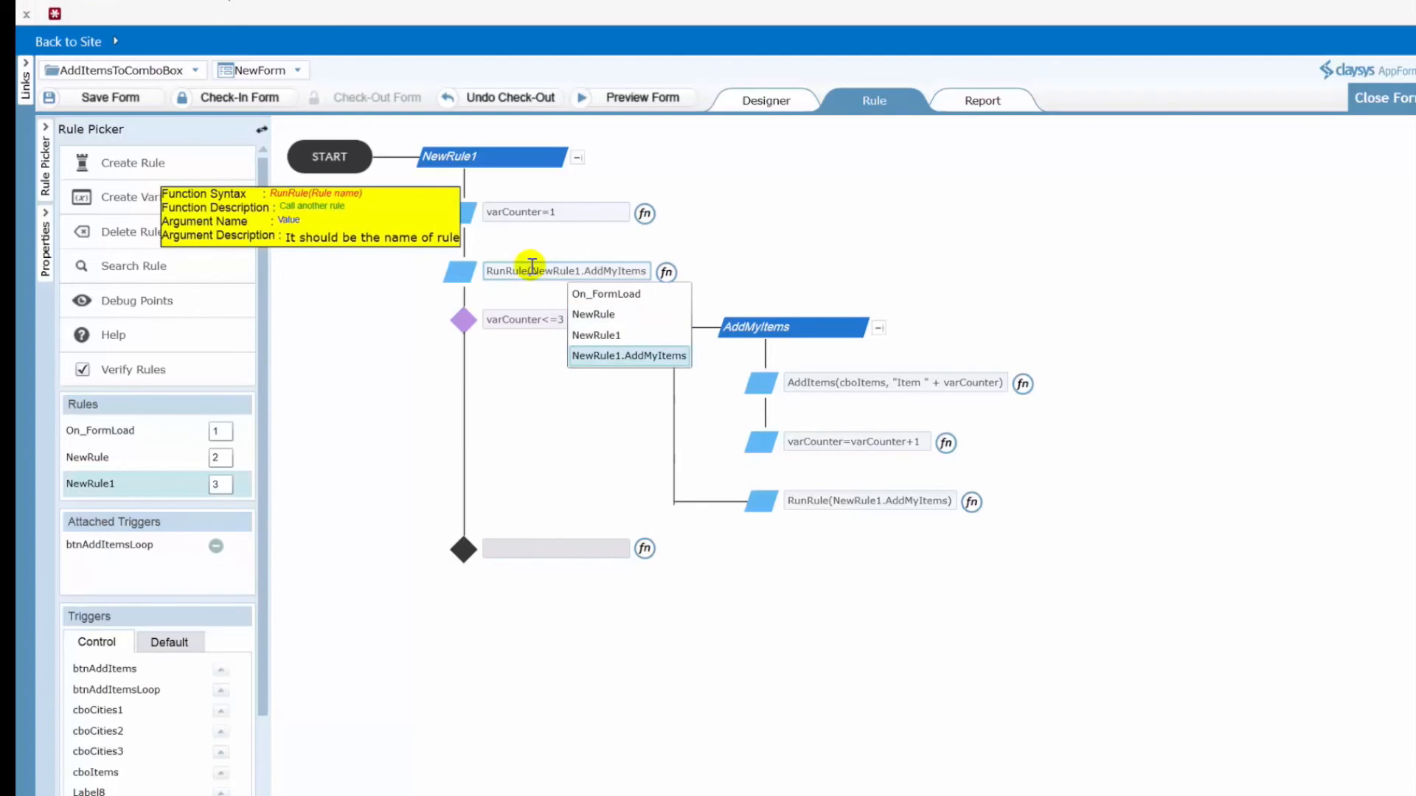
type(")")
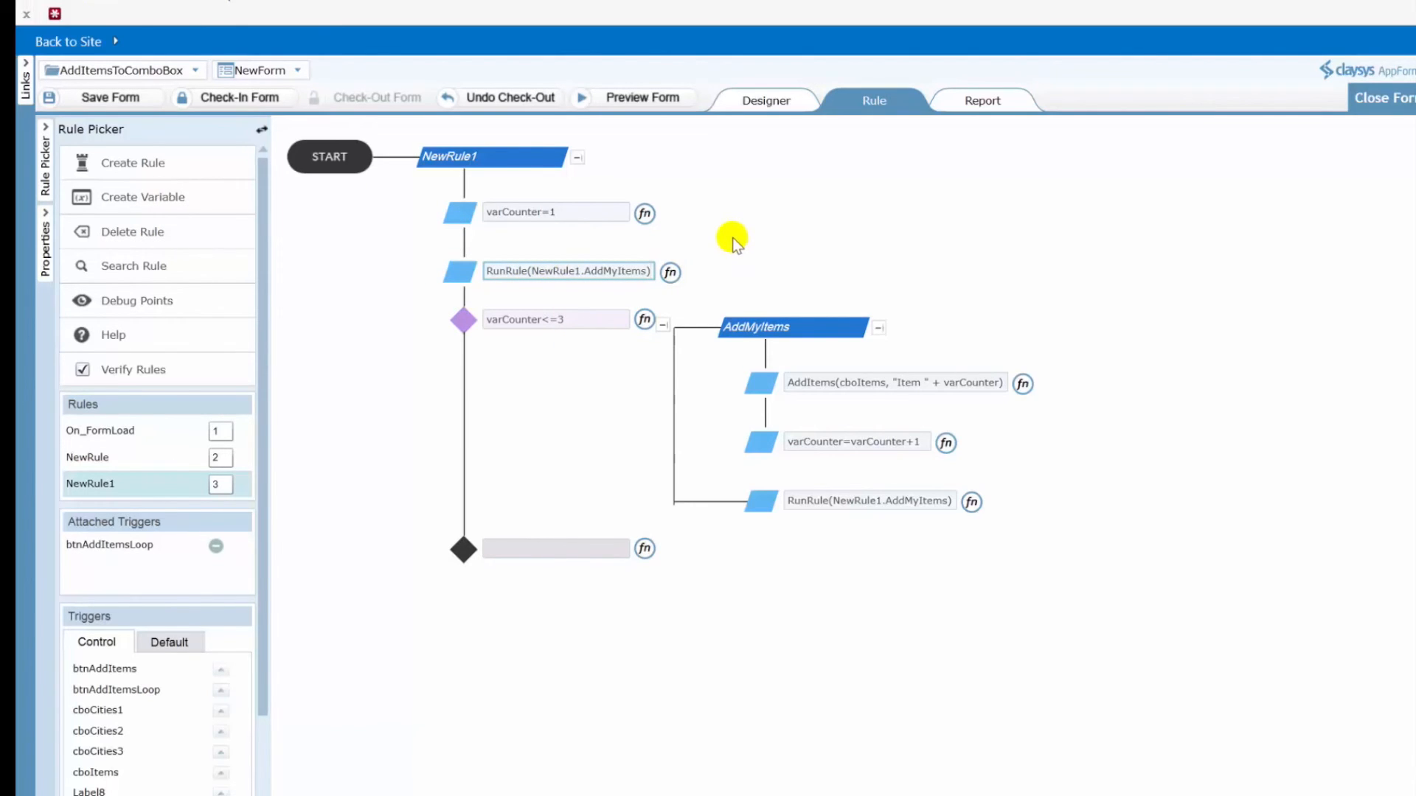
Trace the loop logic in NewRule1 from the initial counter through the AddMyItems call, increment, condition and repeat call.
left_click(472, 212)
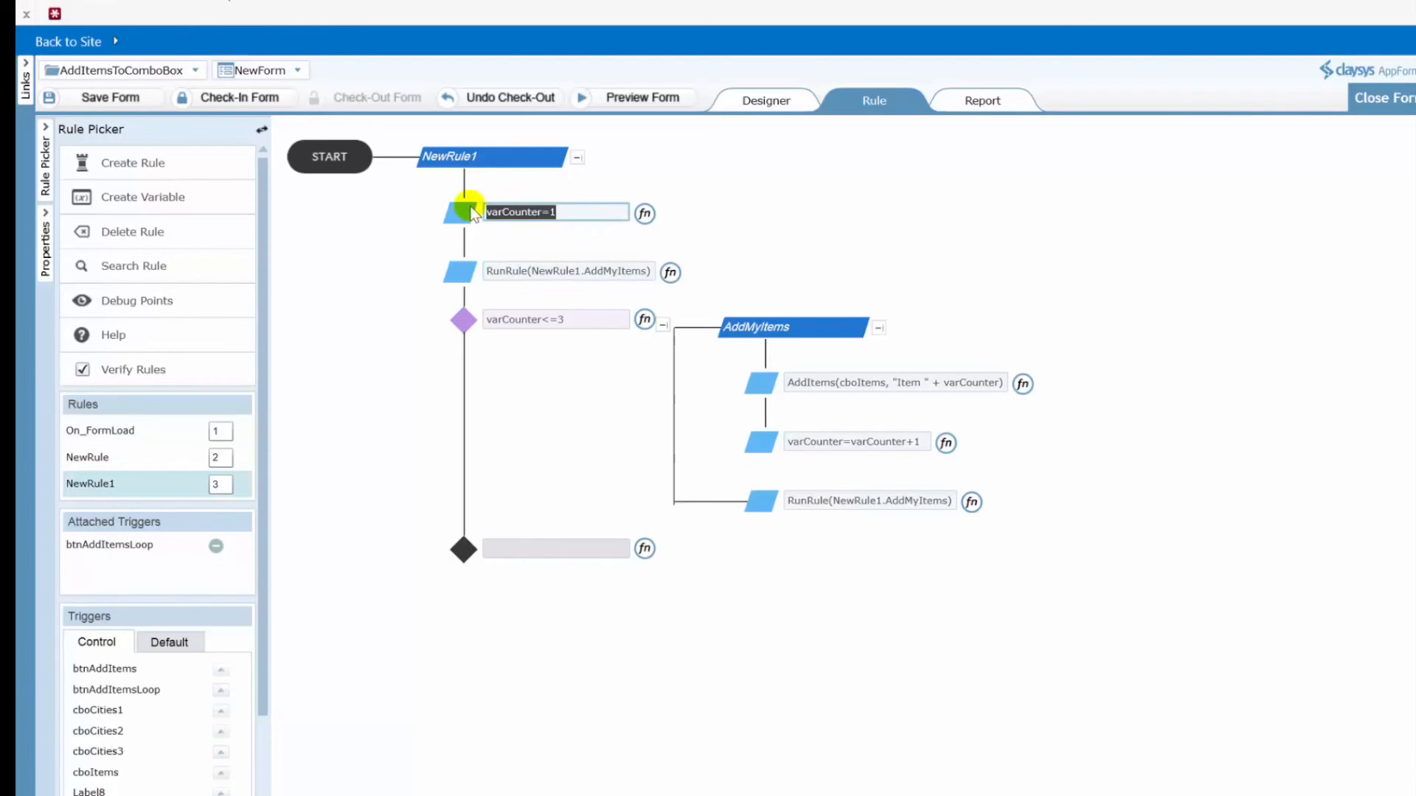
left_click_drag(487, 272, 649, 271)
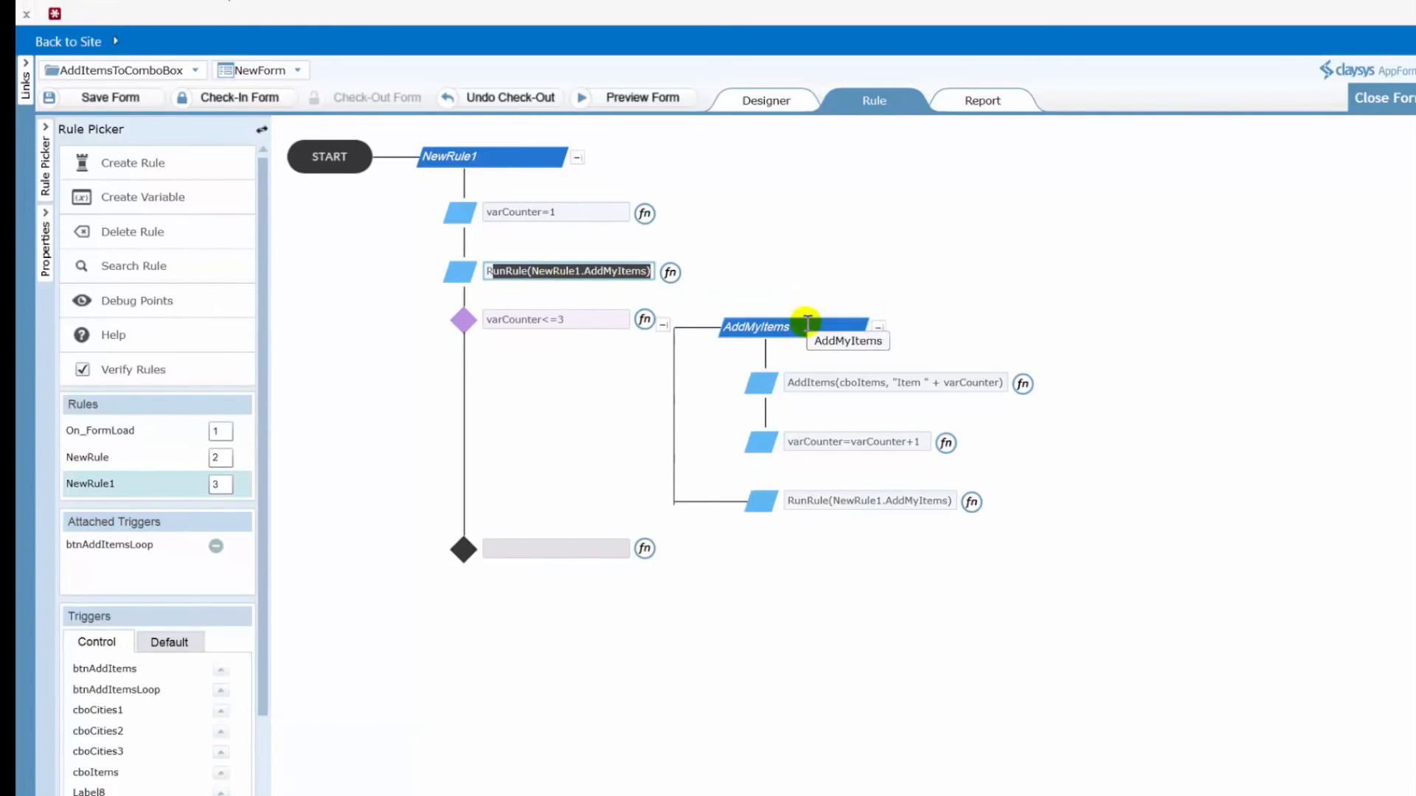
left_click_drag(802, 327, 701, 332)
left_click_drag(893, 382, 918, 382)
left_click(834, 441)
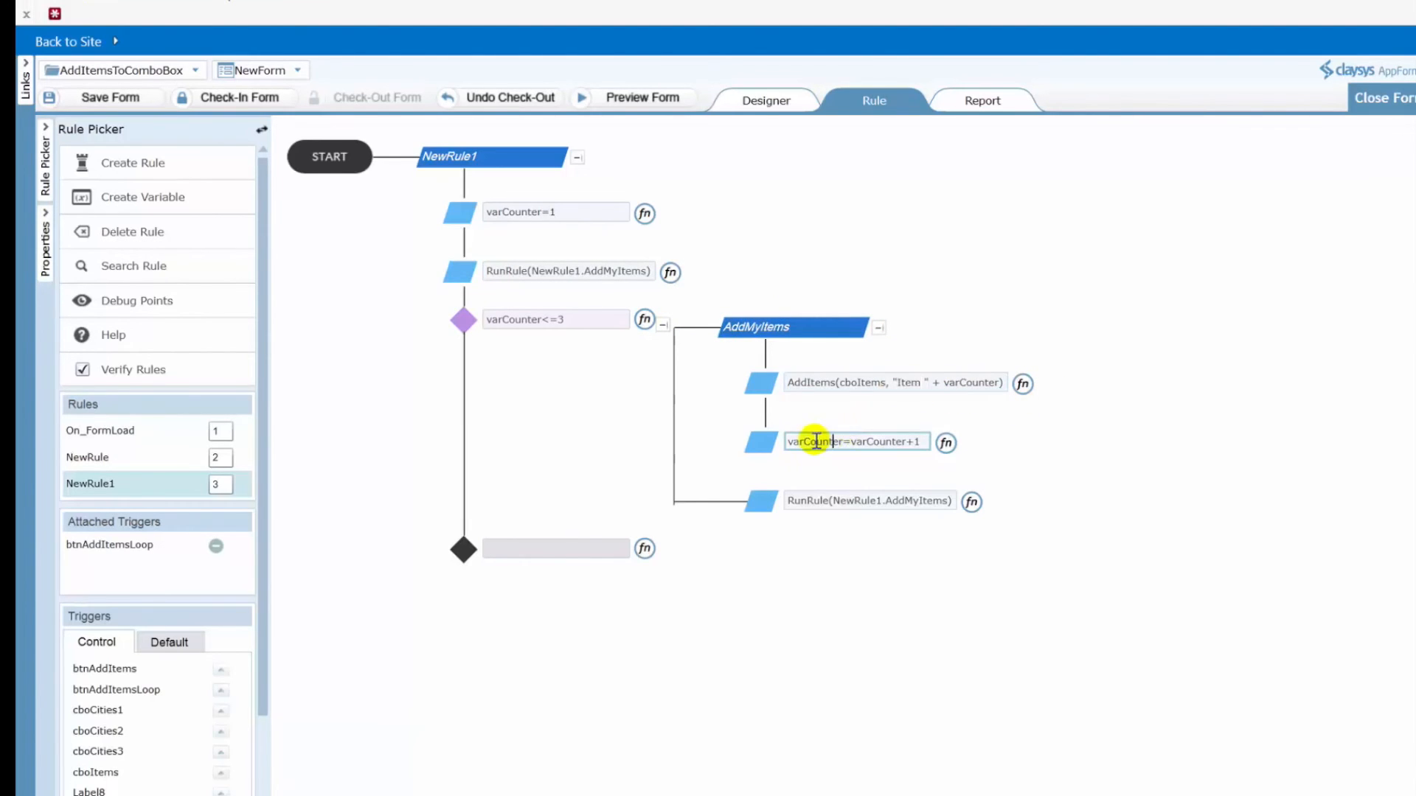
left_click(580, 325)
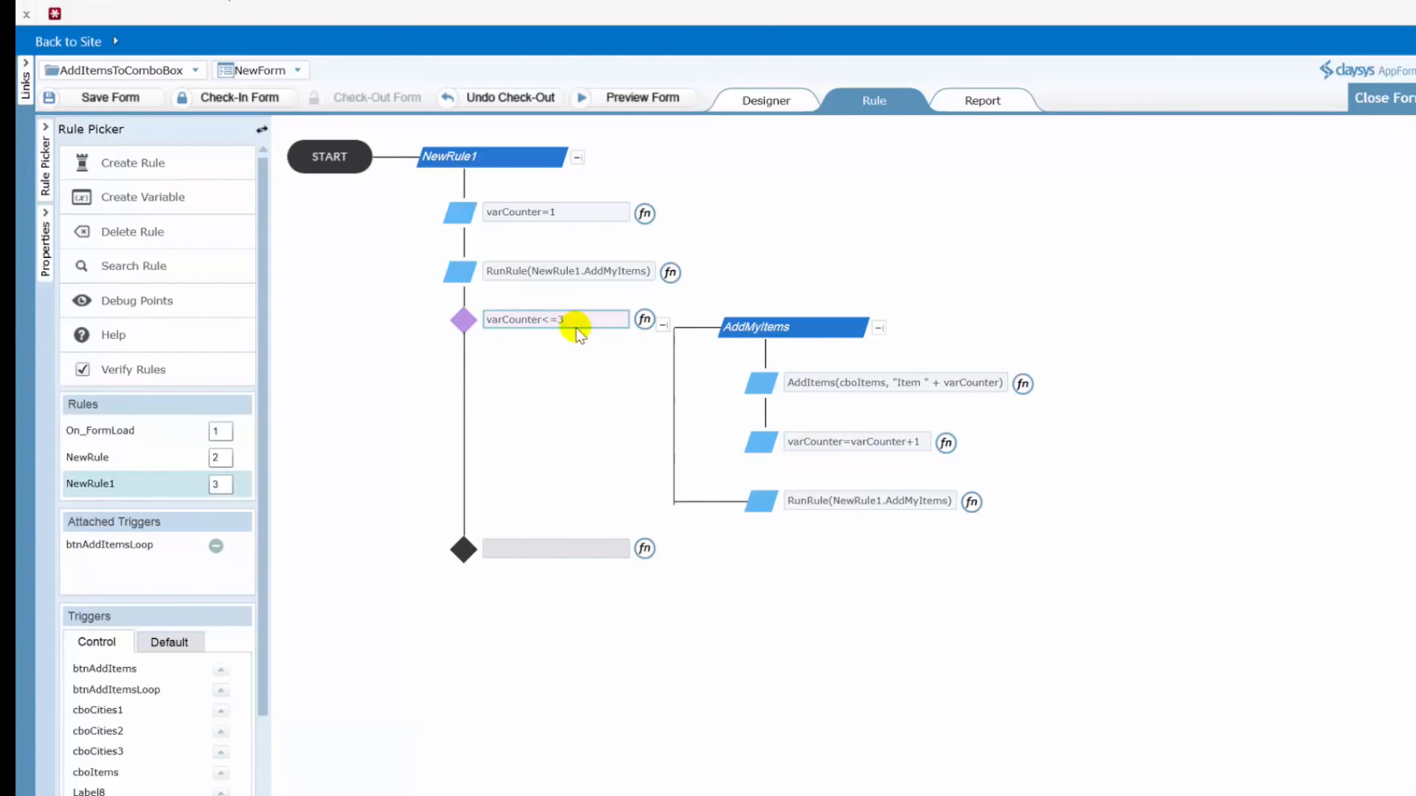
left_click(823, 502)
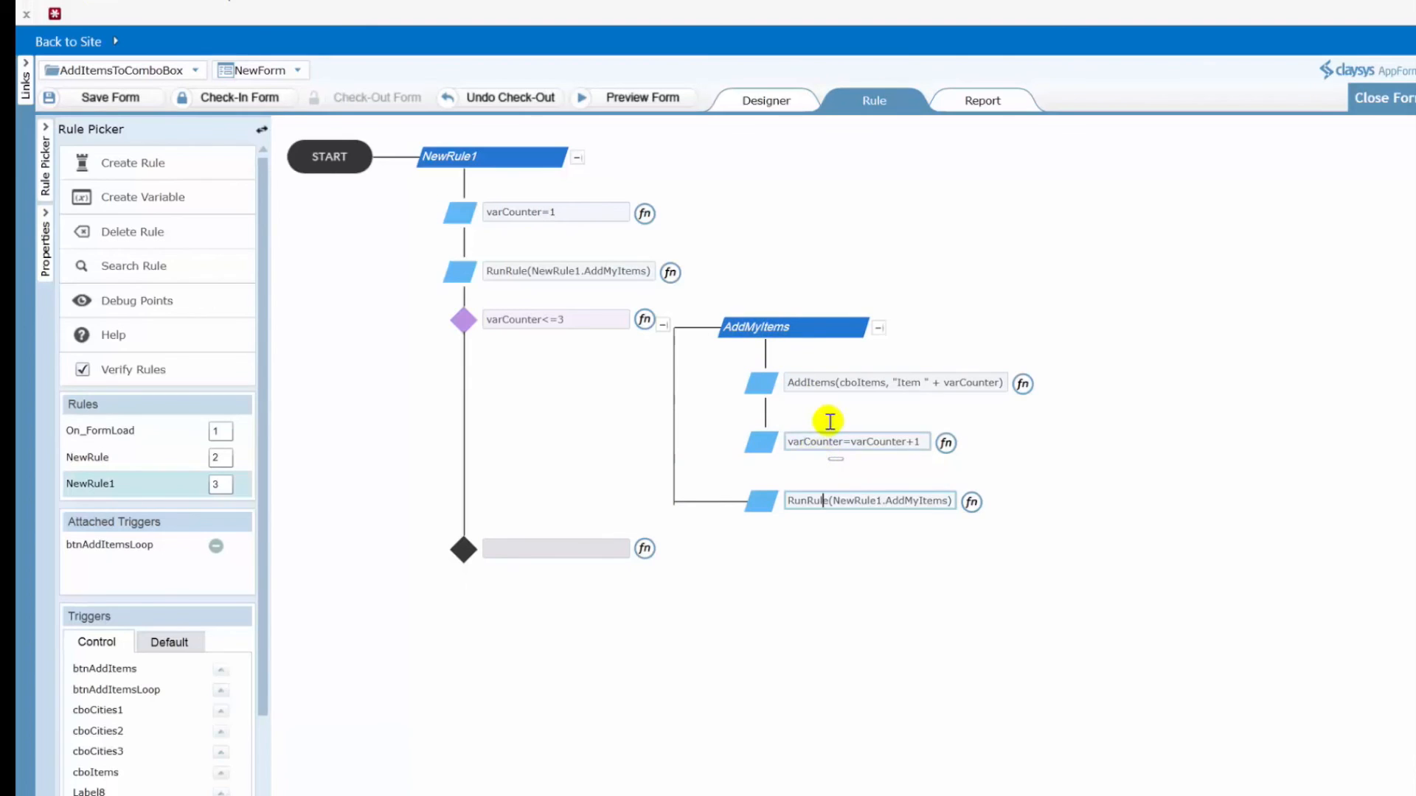
Preview the form and inspect the item lists of the Add Items (Manually) and Add Items (Datasource) combo boxes.
left_click(632, 99)
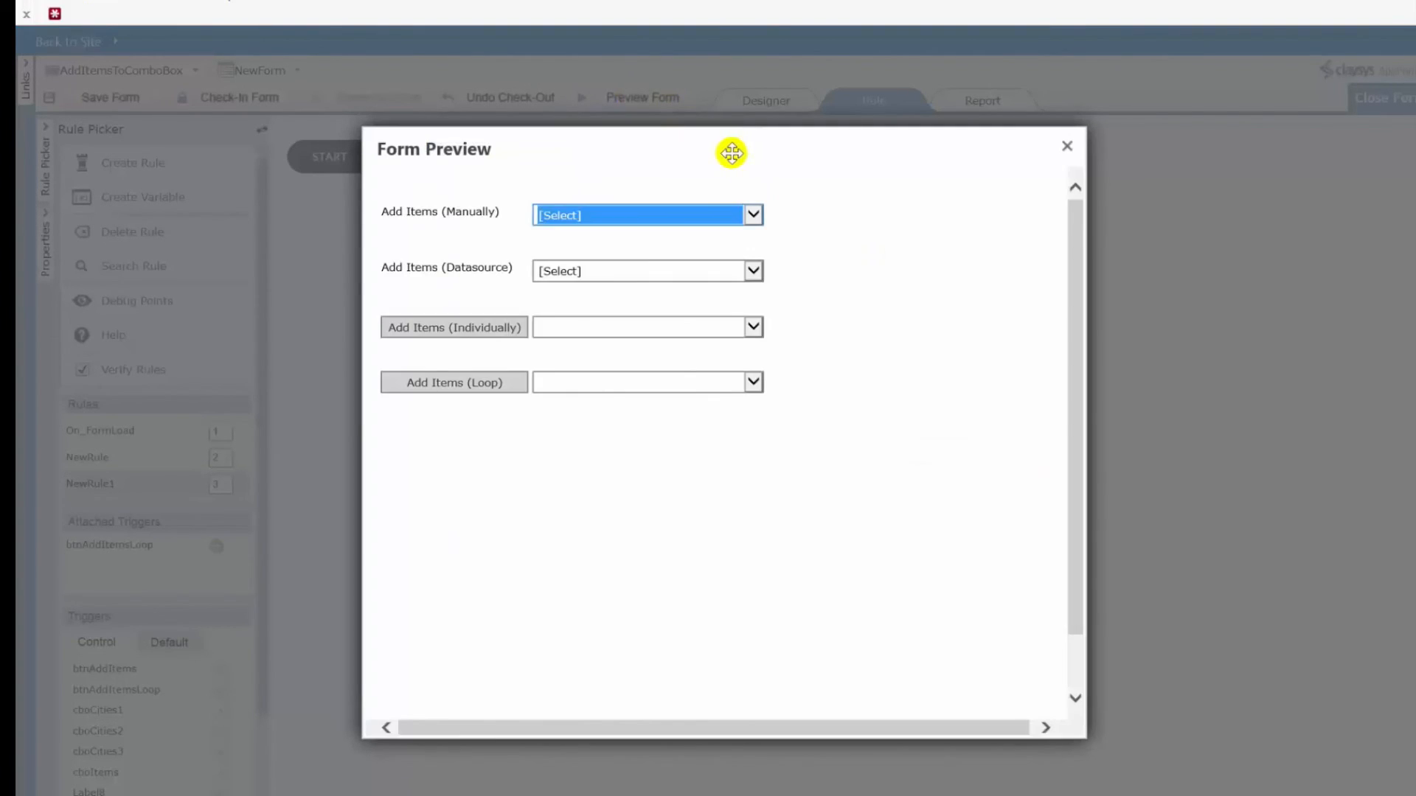
left_click(610, 214)
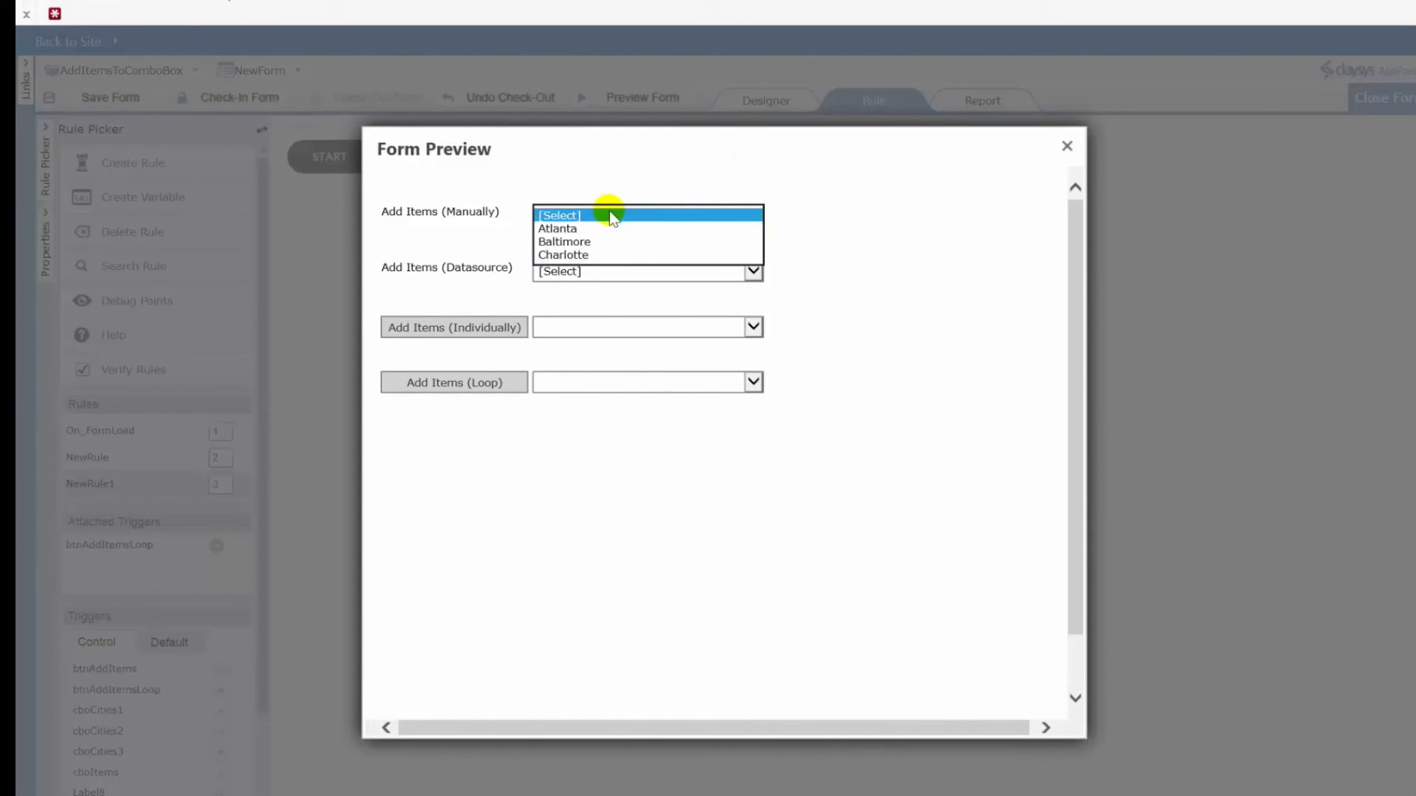
left_click(609, 214)
left_click(624, 270)
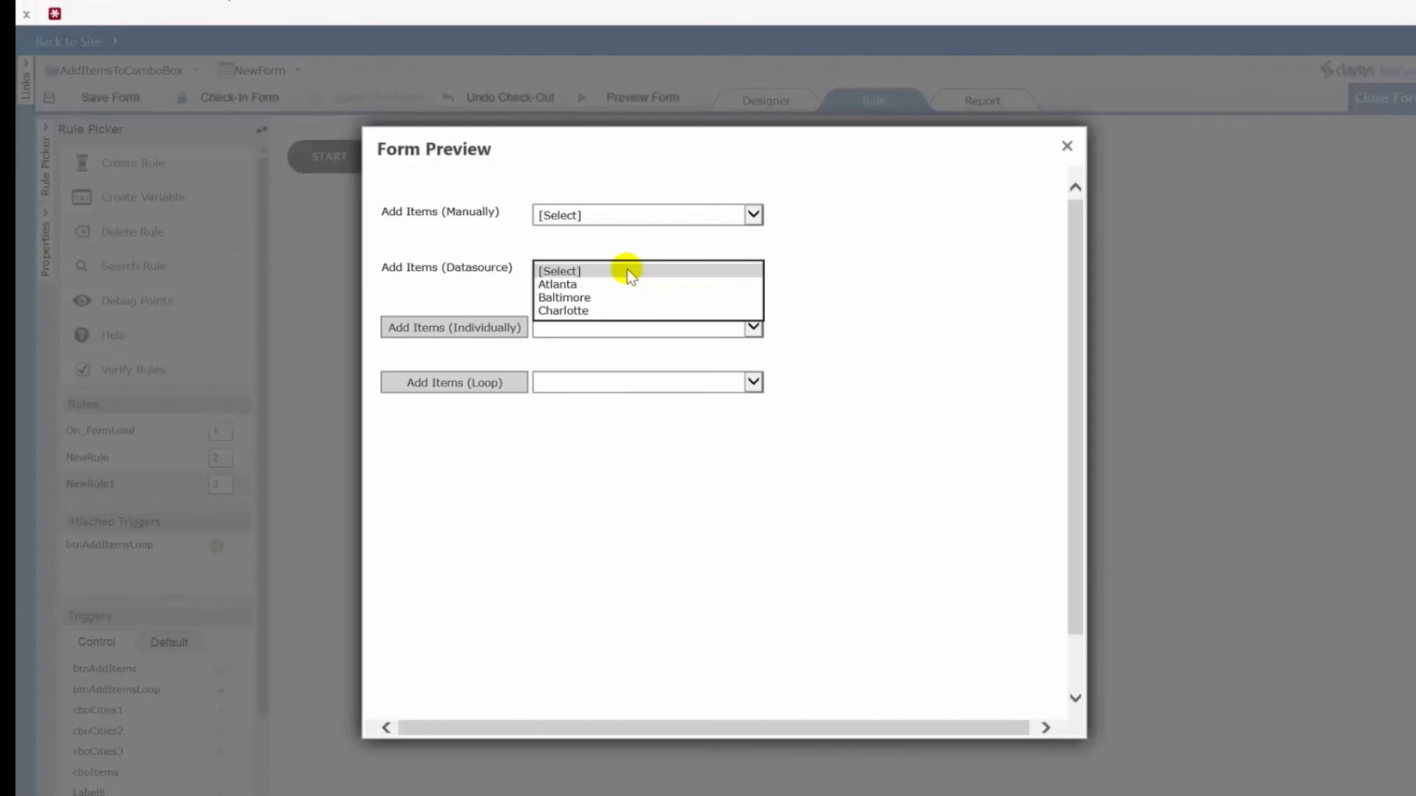
left_click(625, 271)
Test the Add Items (Individually) and Add Items (Loop) buttons in the preview and inspect the list each one fills.
left_click(459, 327)
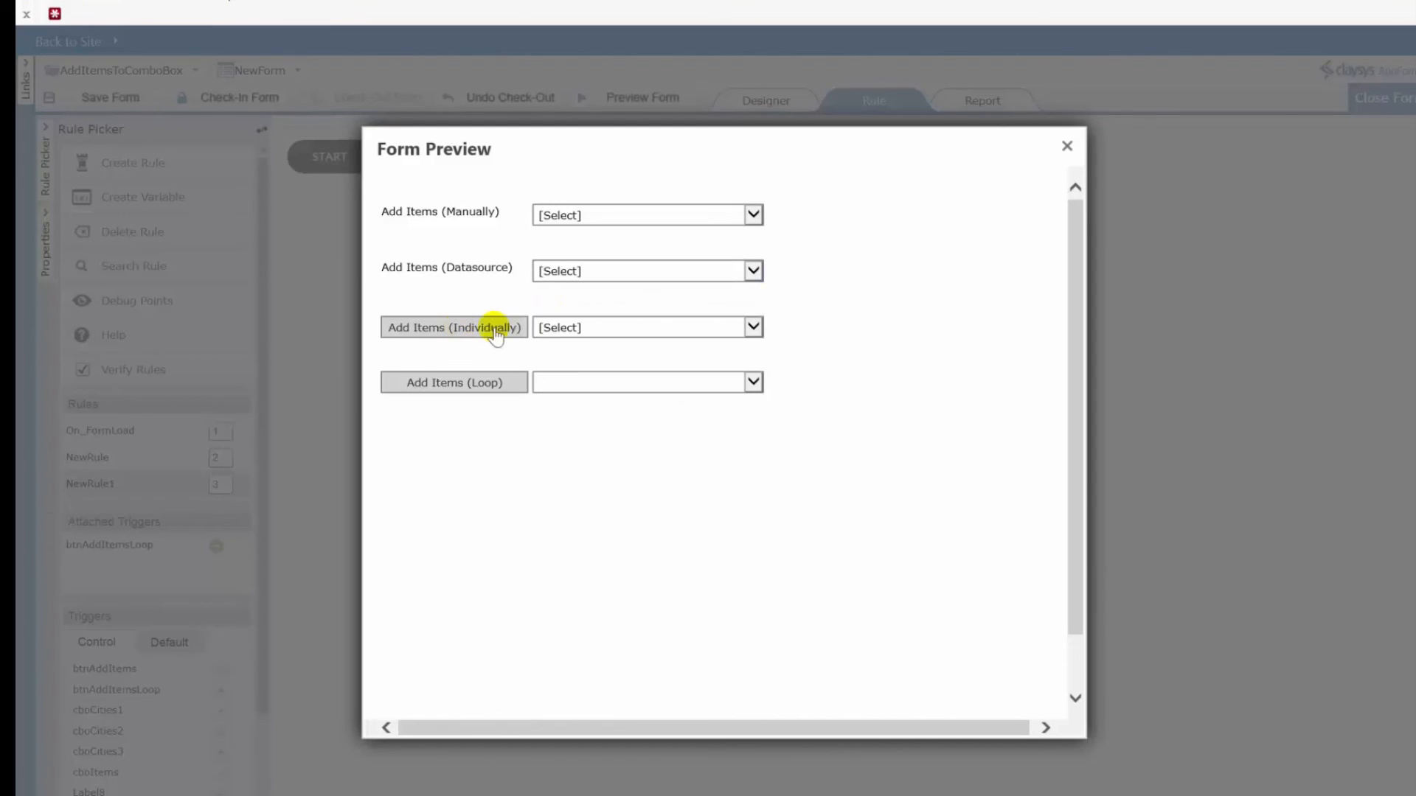
left_click(648, 327)
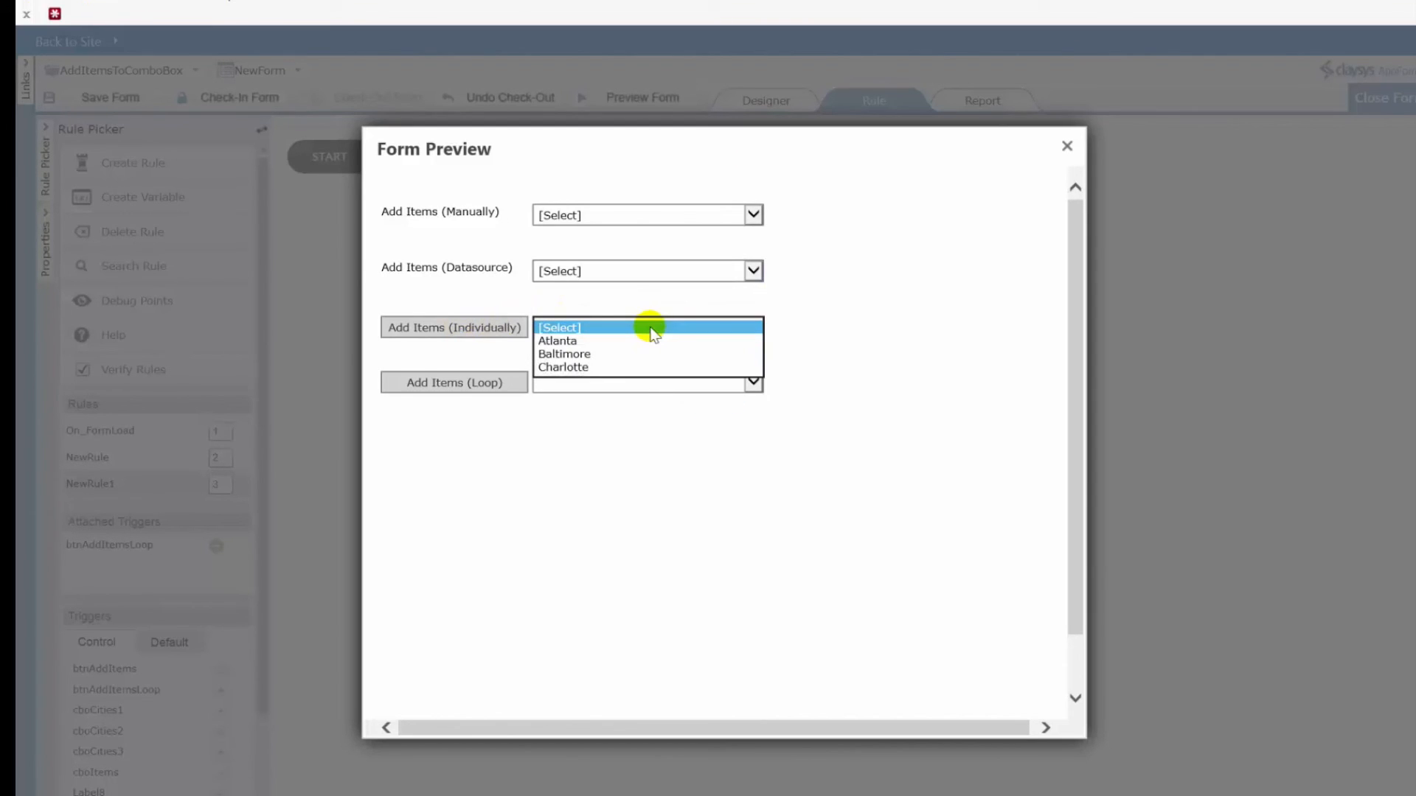
left_click(649, 328)
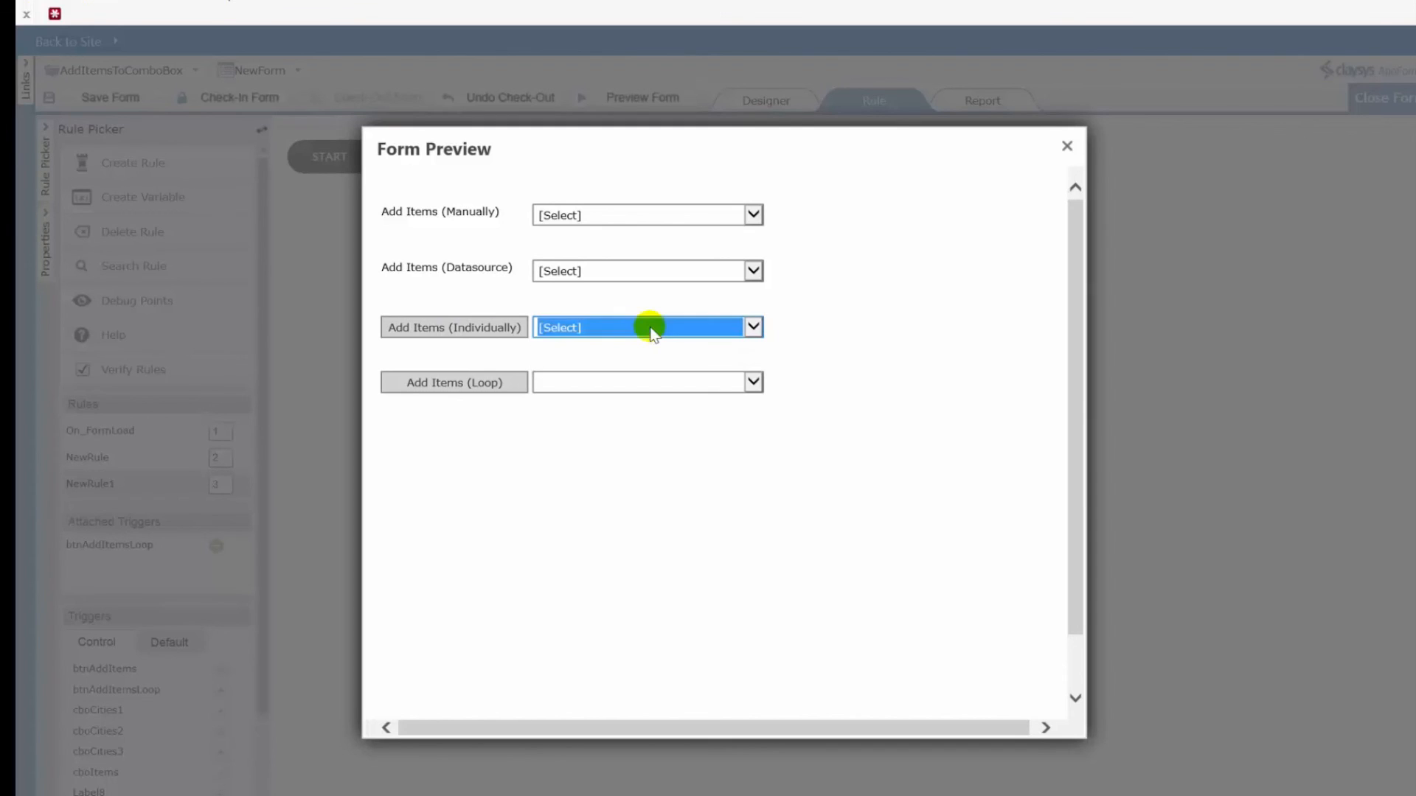
left_click(478, 384)
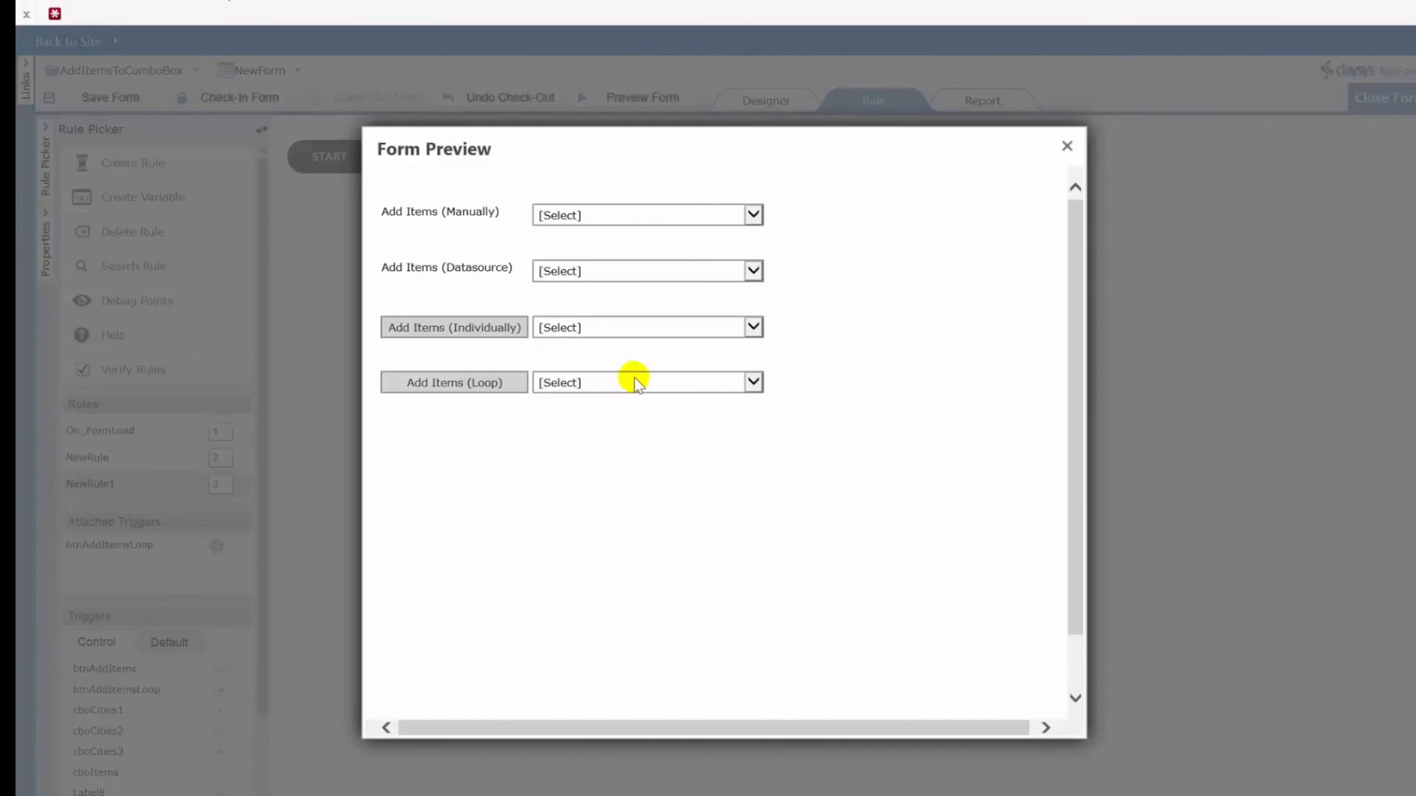
left_click(636, 382)
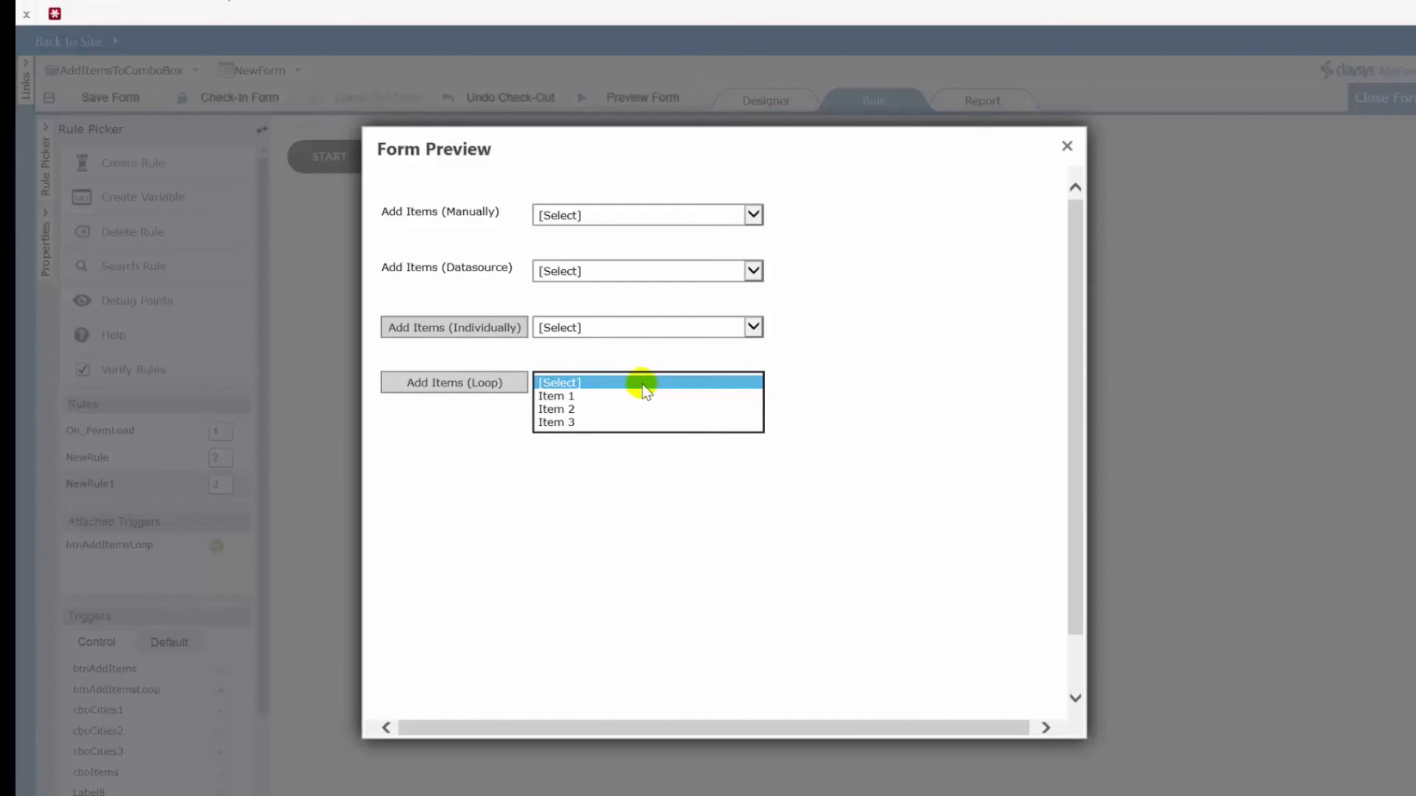